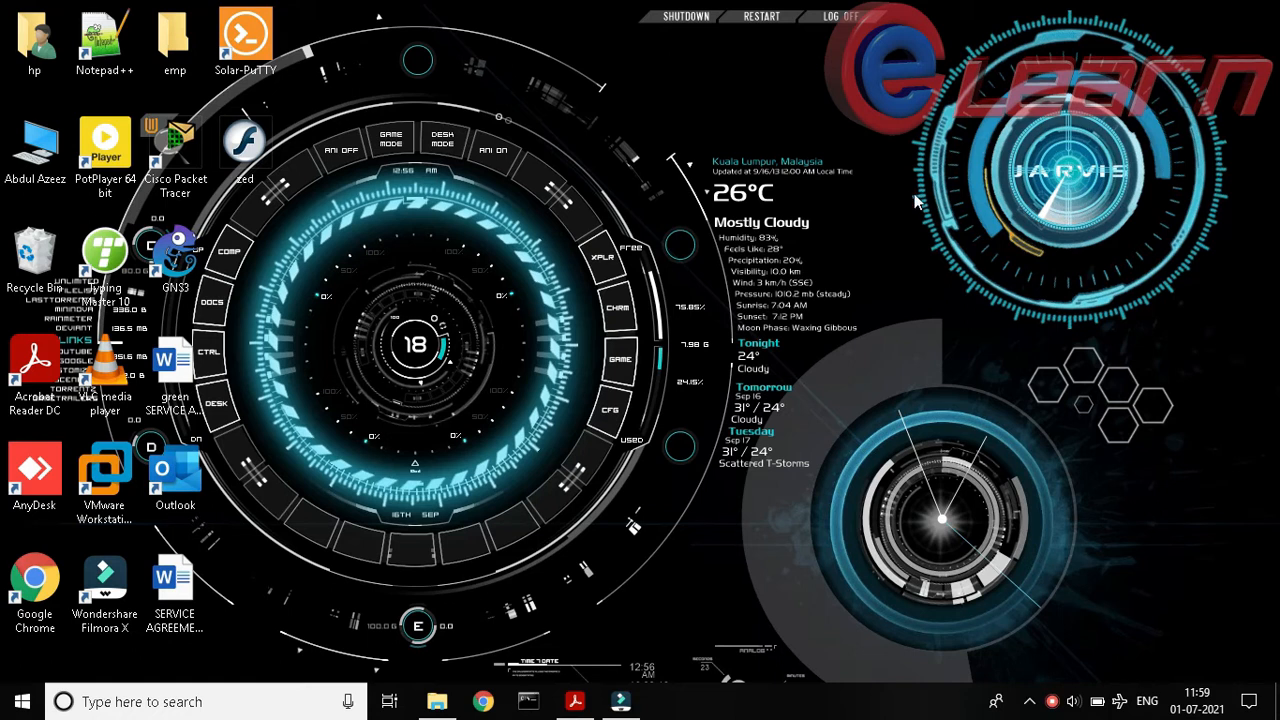
pyautogui.rightClick(446, 60)
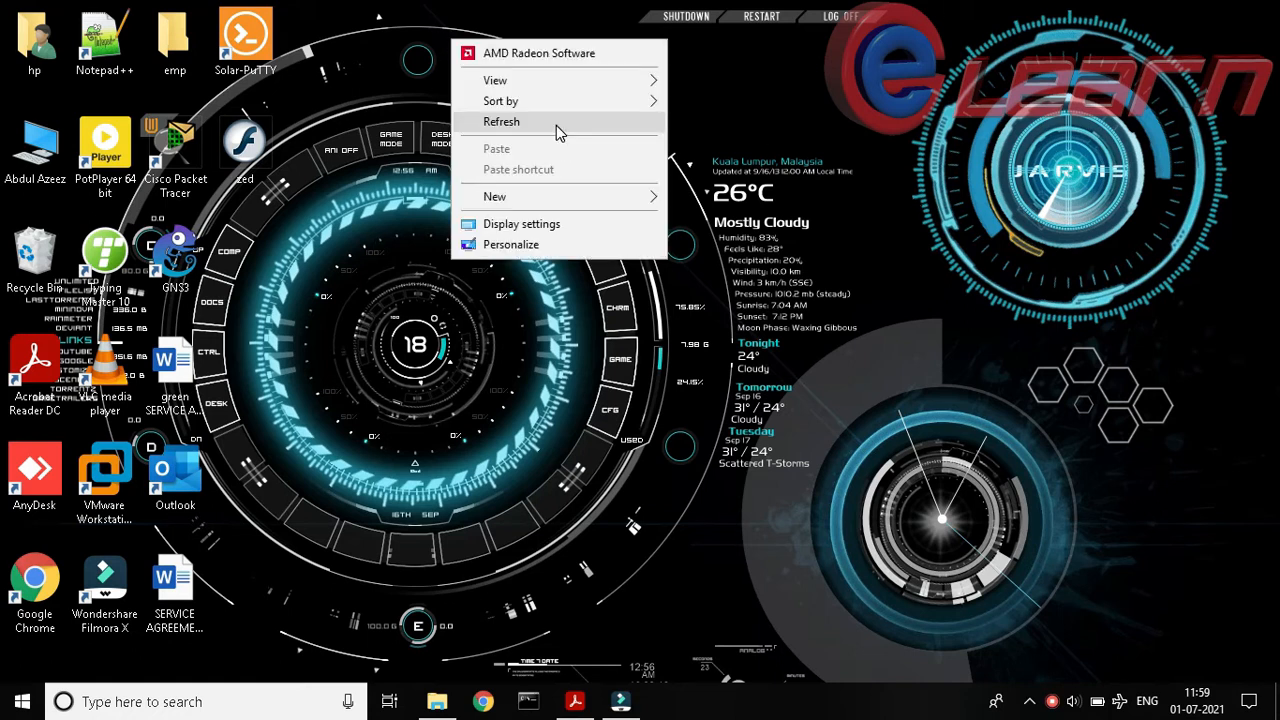
pyautogui.click(553, 122)
pyautogui.rightClick(490, 100)
pyautogui.click(585, 183)
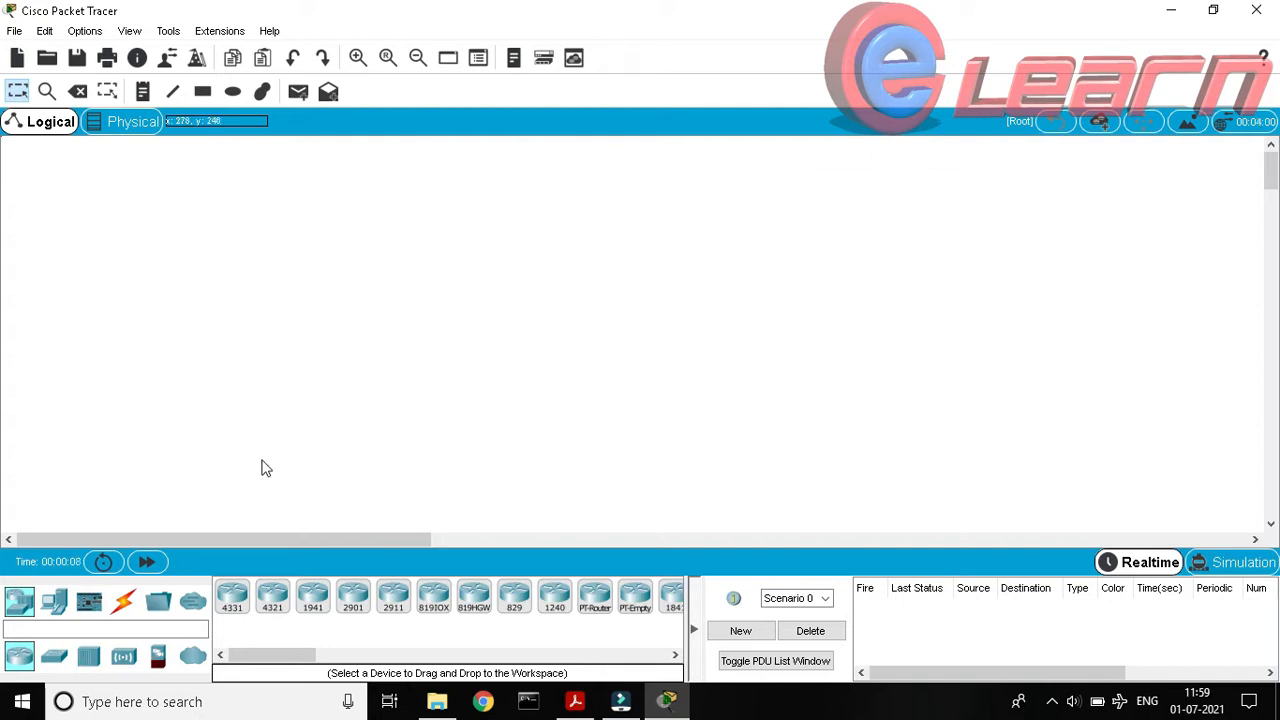
# Place a 2960 switch near the upper middle of the workspace and two PCs, one above the other, to its left.
pyautogui.click(52, 660)
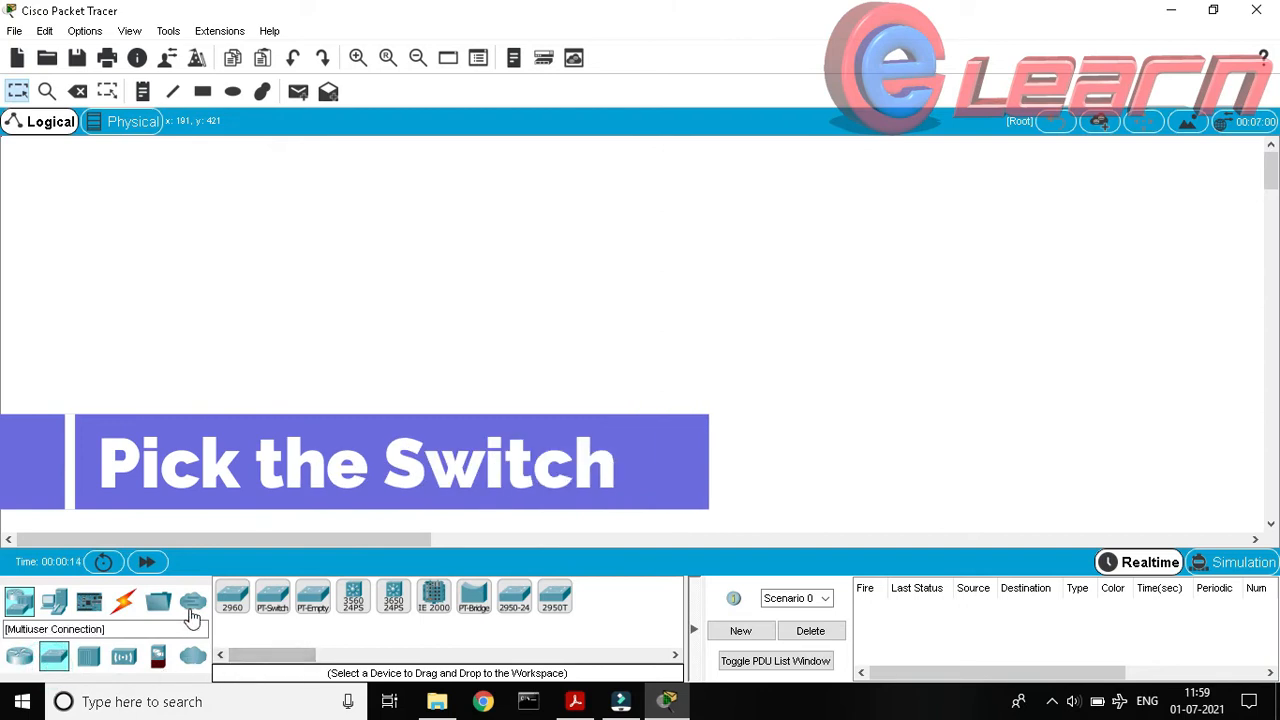
pyautogui.moveTo(229, 605); pyautogui.dragTo(516, 258)
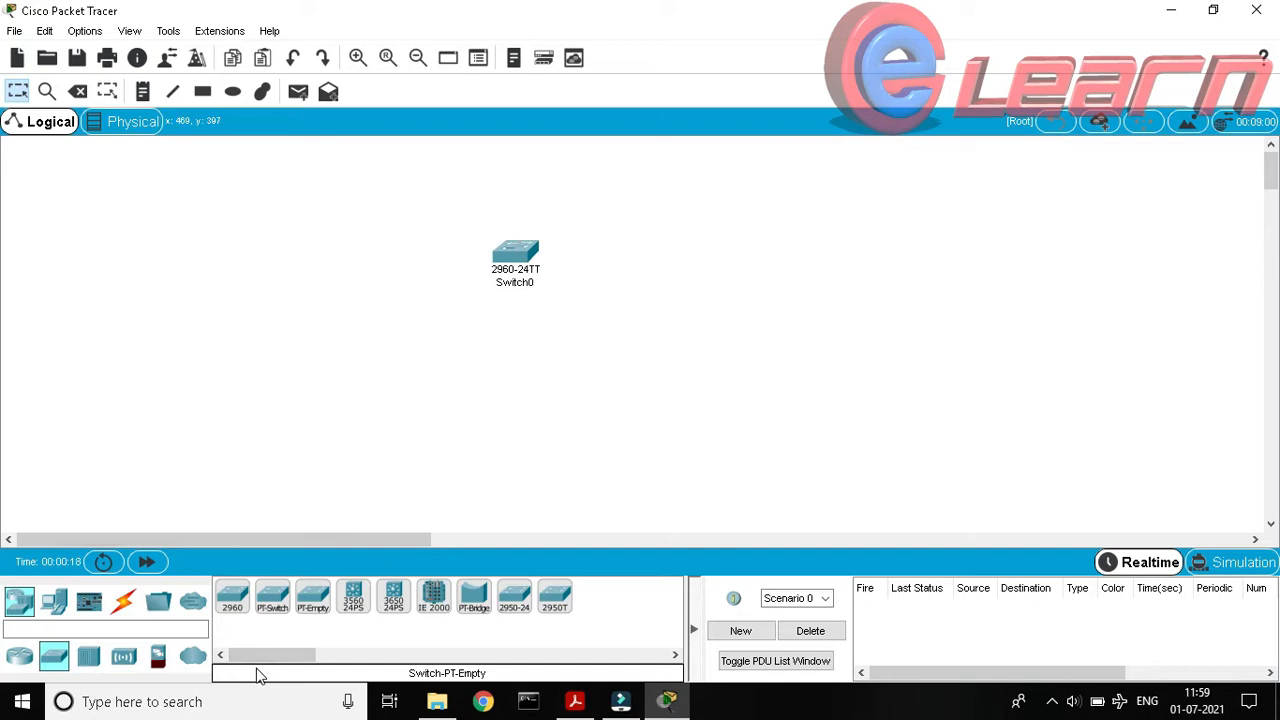
pyautogui.click(53, 607)
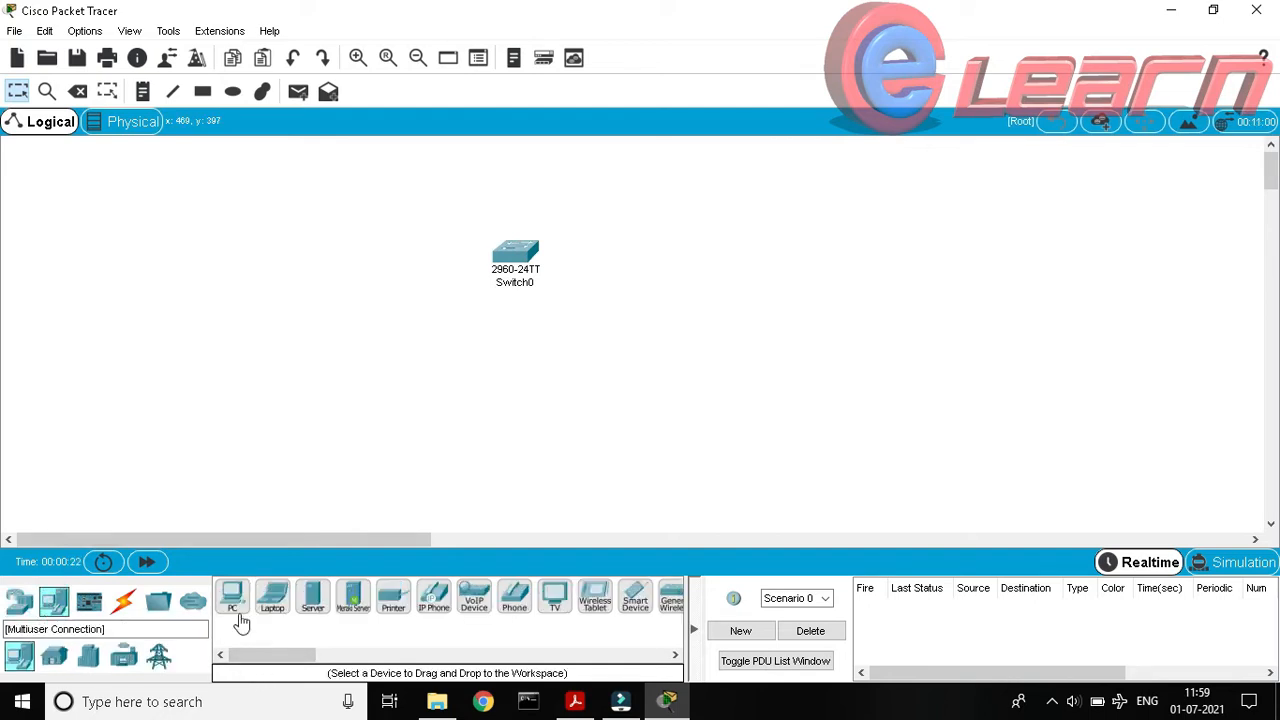
pyautogui.click(231, 597)
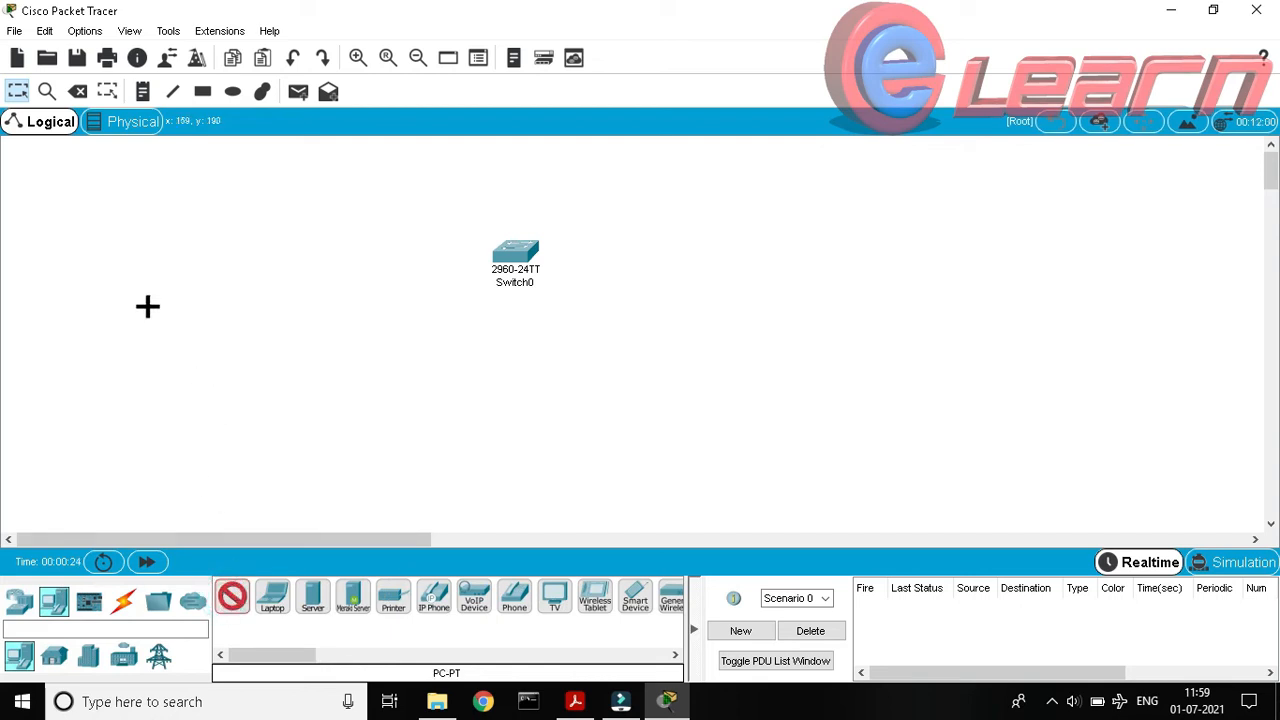
pyautogui.click(118, 247)
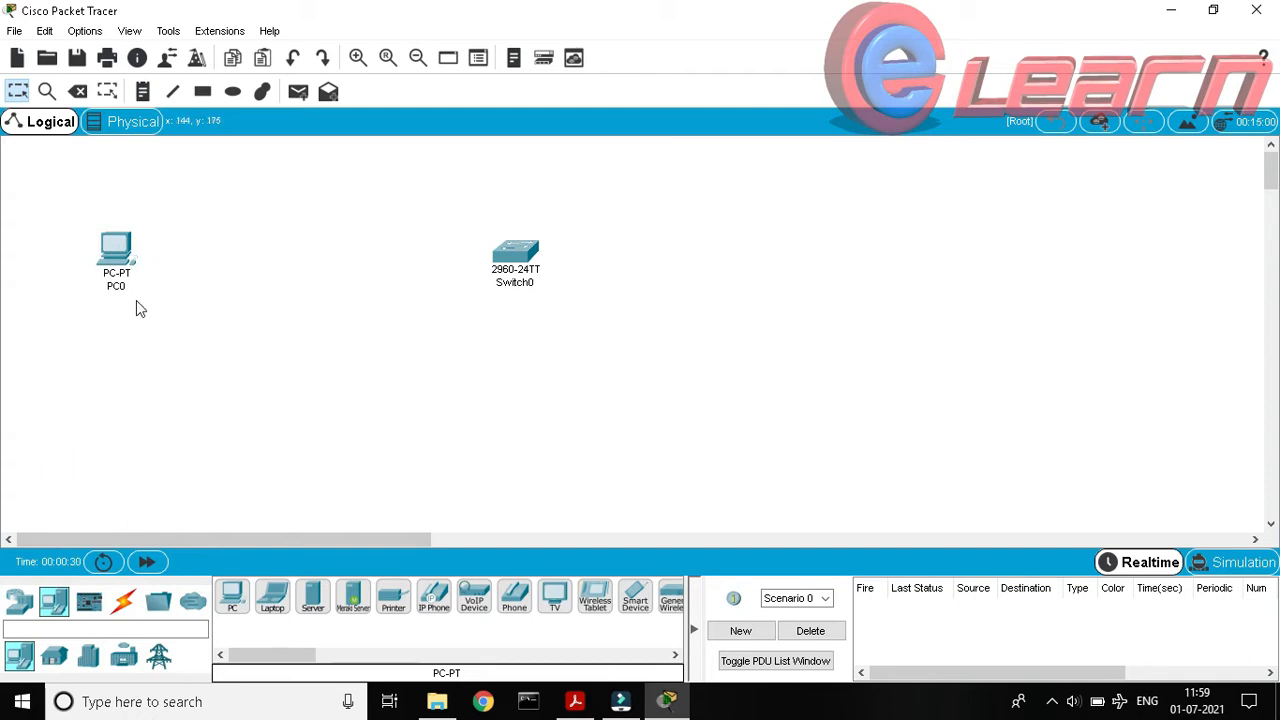
pyautogui.click(233, 598)
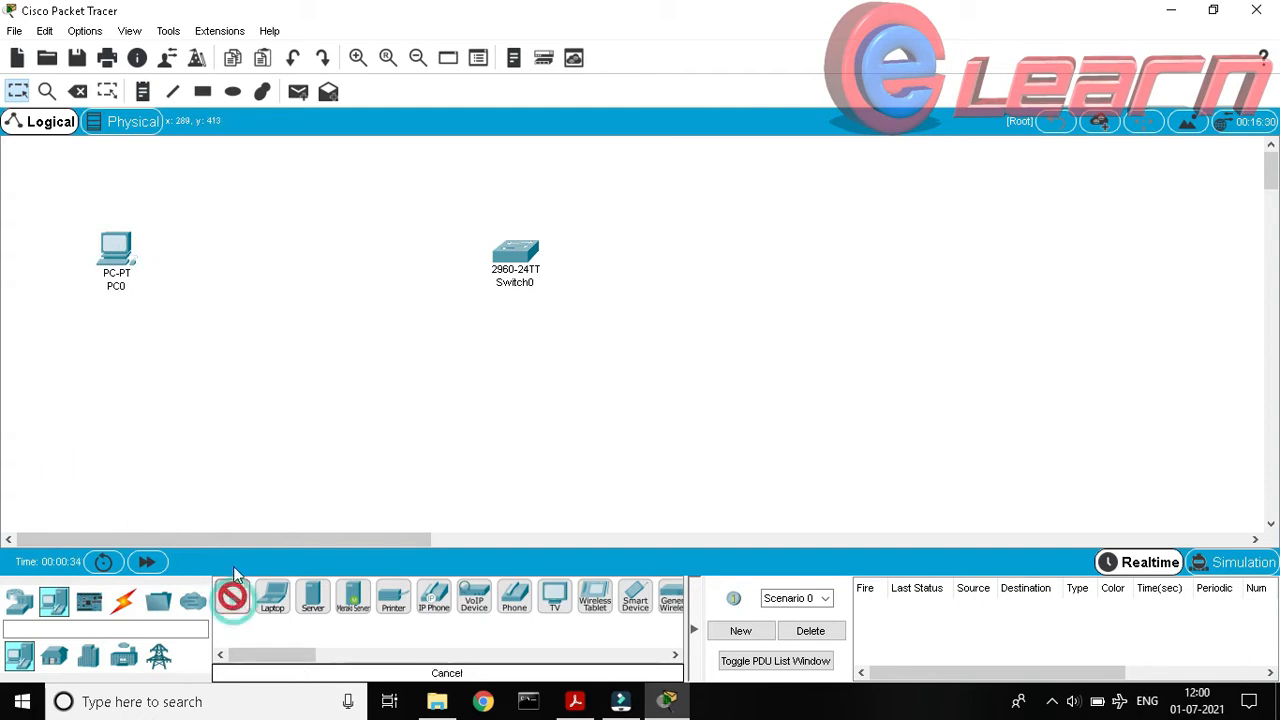
pyautogui.click(103, 386)
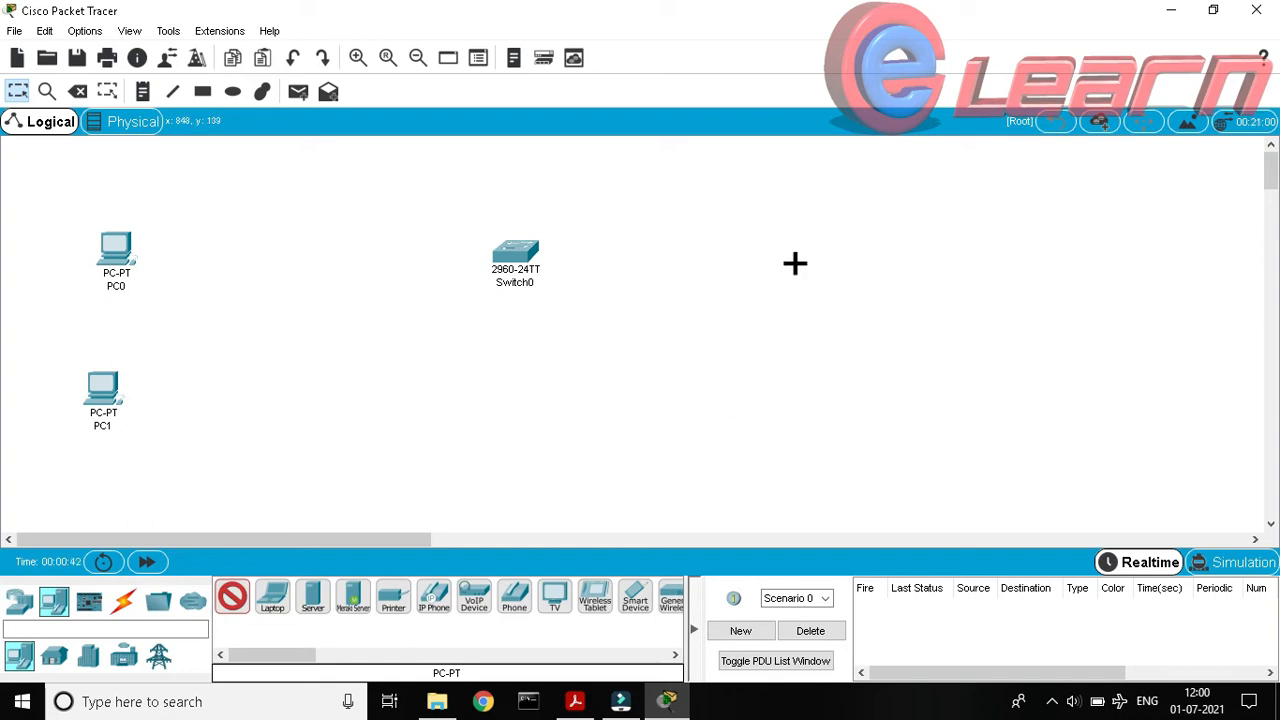
# Add two more PCs, one above the other, to the right of the switch and move the switch down between the four PCs.
pyautogui.click(831, 238)
pyautogui.click(829, 398)
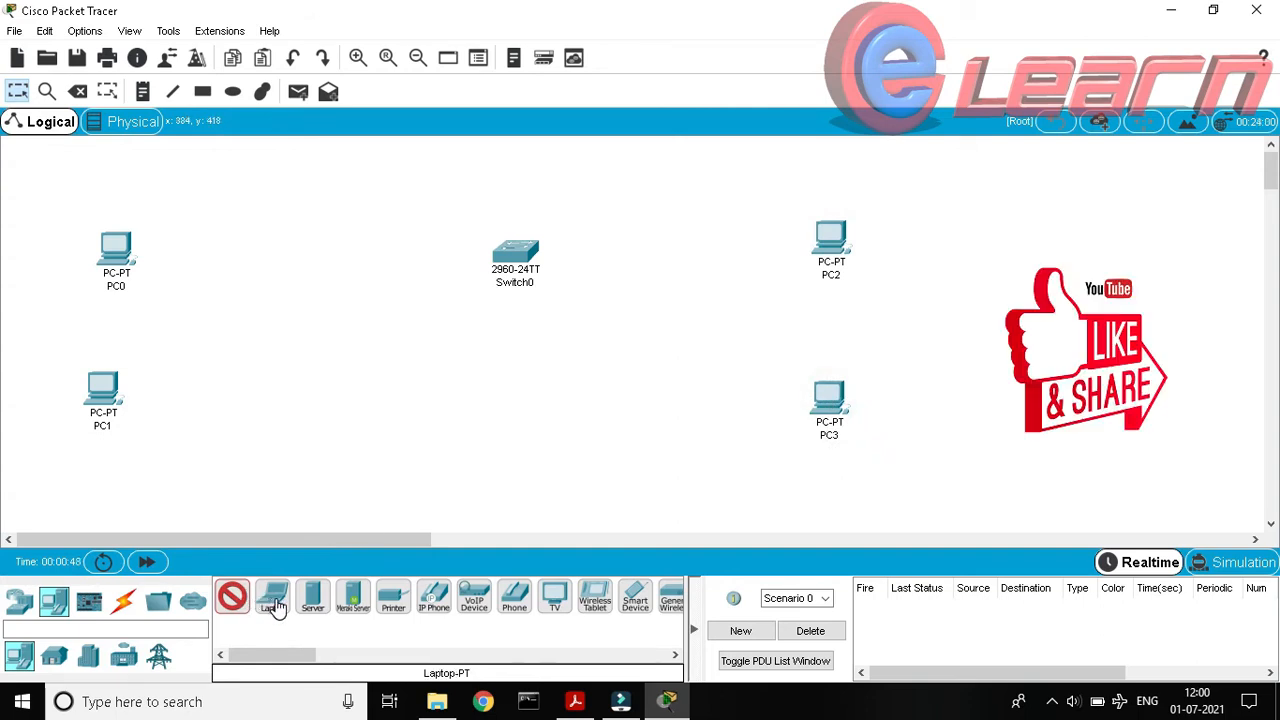
pyautogui.click(232, 597)
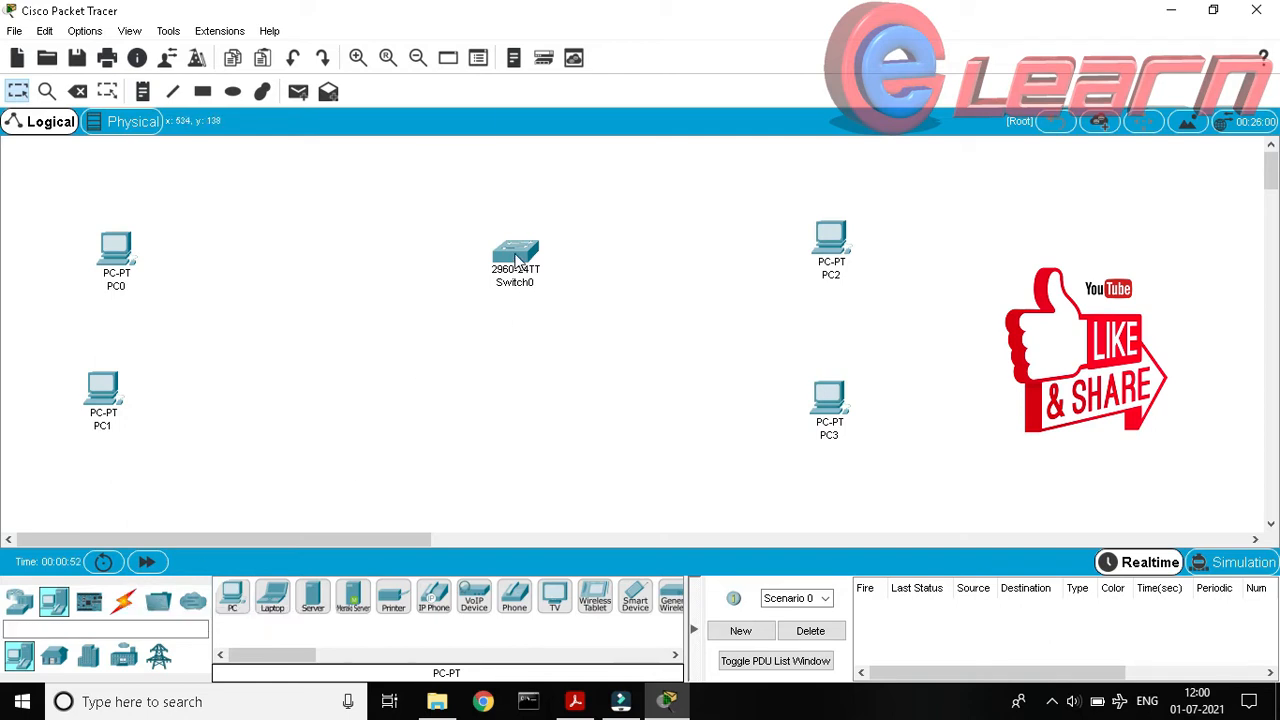
pyautogui.moveTo(510, 258); pyautogui.dragTo(477, 305)
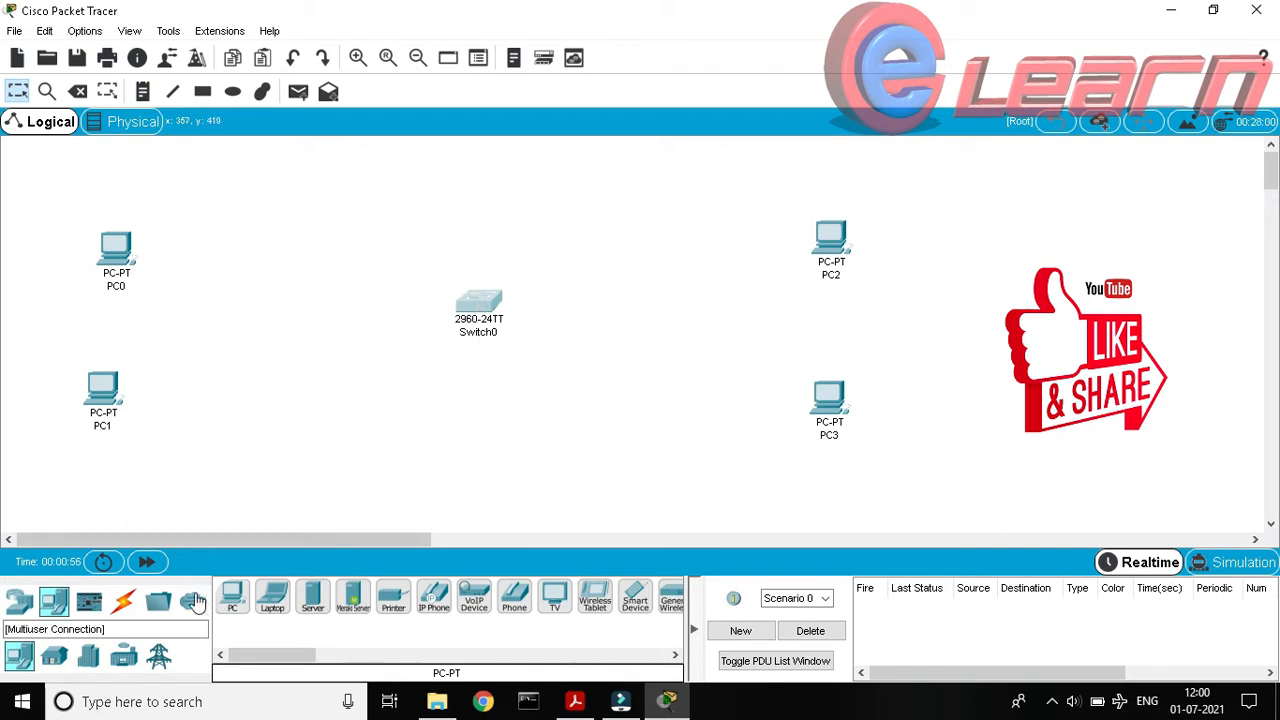
# Connect Switch0 to PC0 and PC1 using the automatically chosen connection type.
pyautogui.click(123, 600)
pyautogui.click(231, 597)
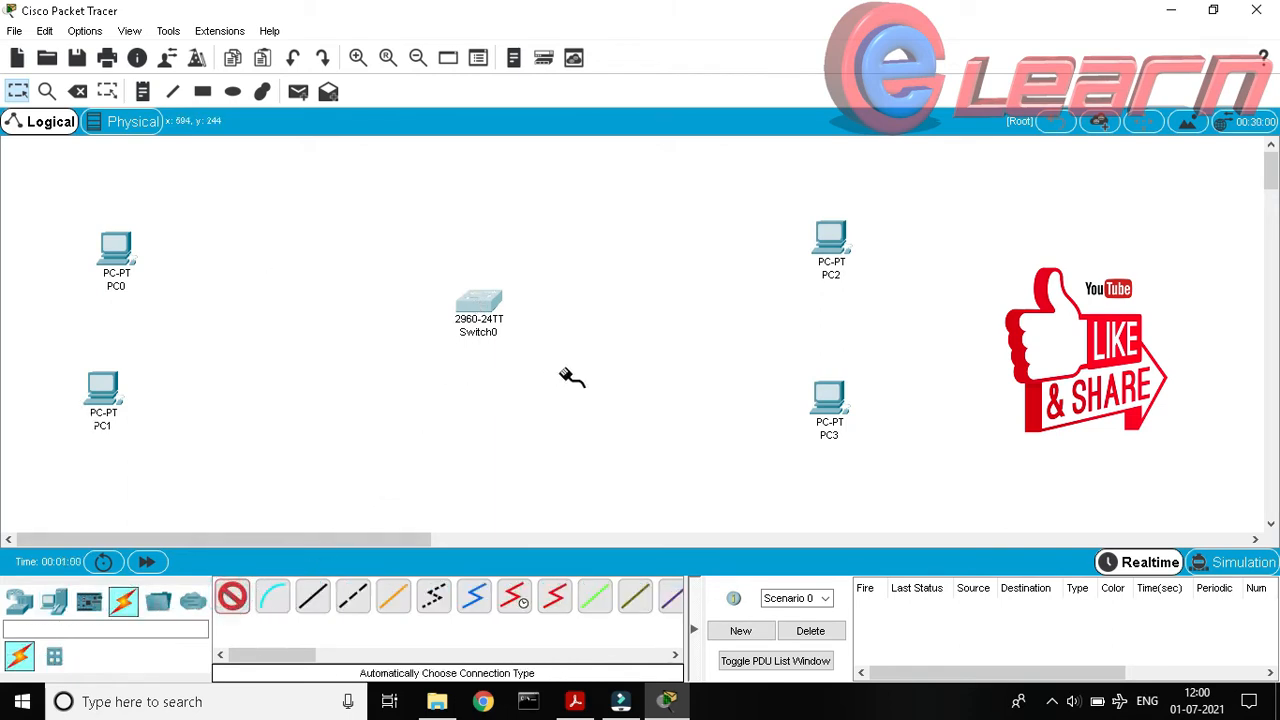
pyautogui.click(481, 303)
pyautogui.click(117, 257)
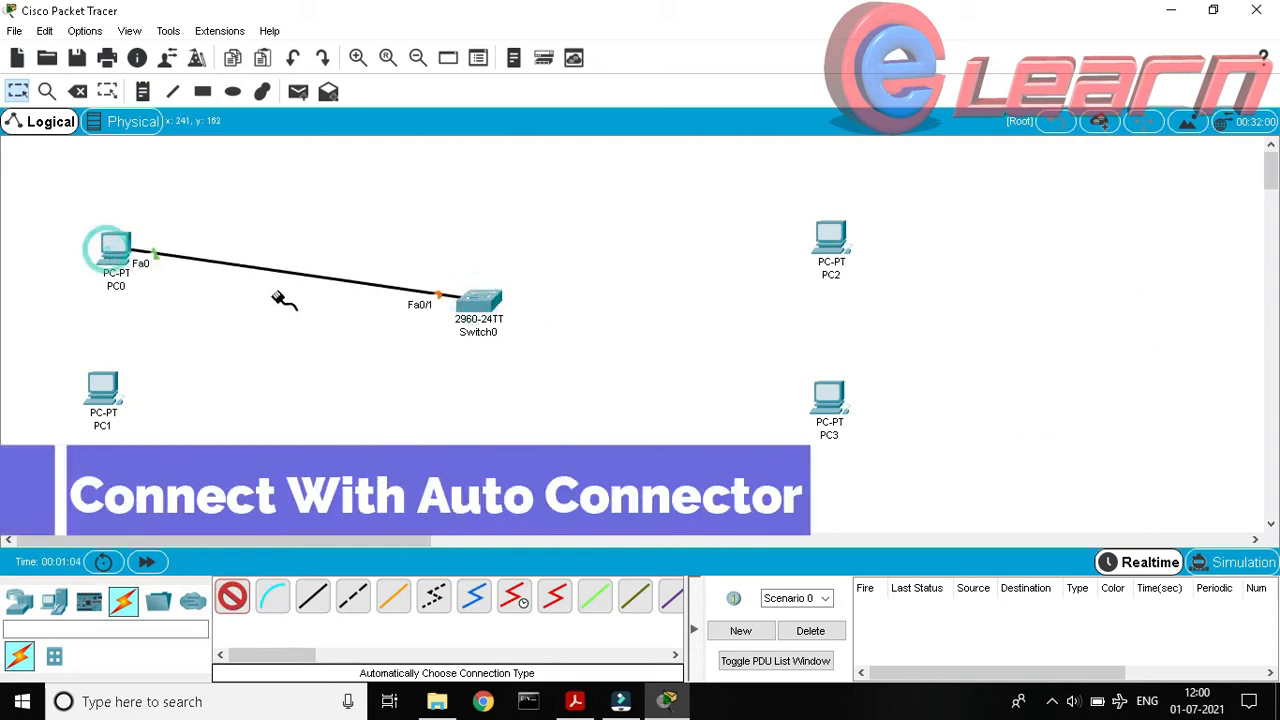
pyautogui.click(480, 301)
pyautogui.click(104, 390)
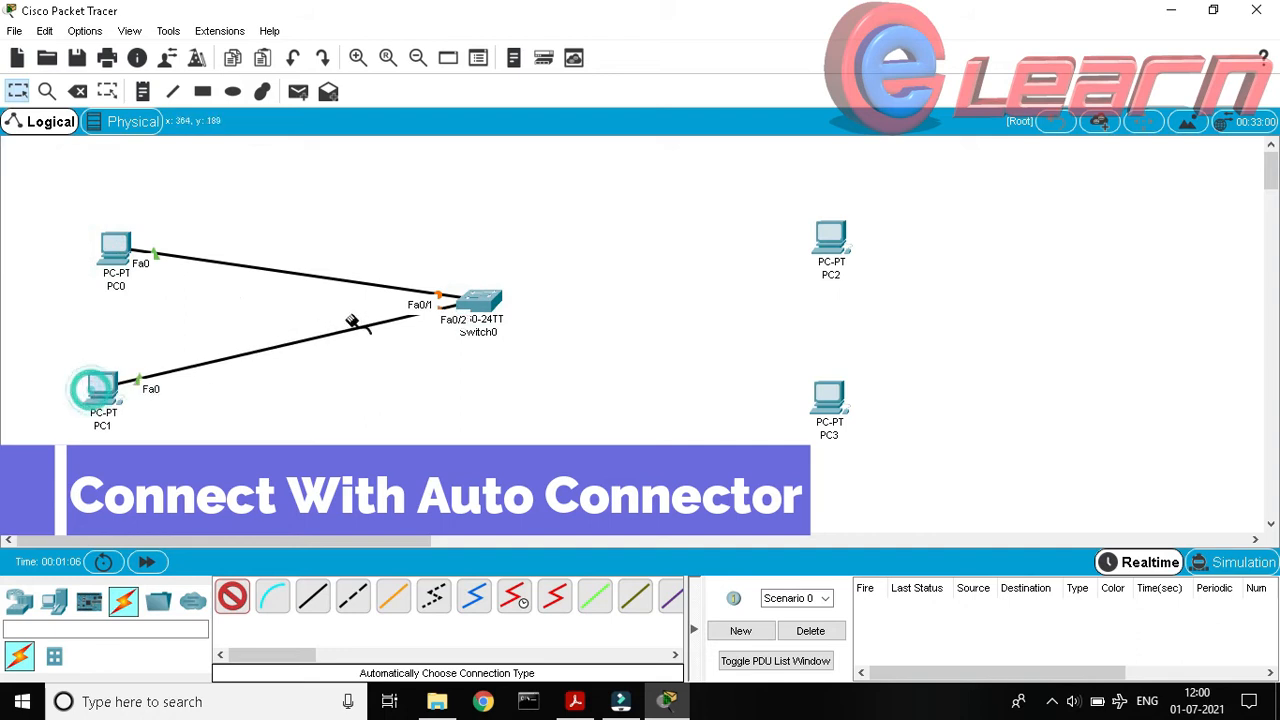
# Connect Switch0 to PC2 and PC3 with automatic connections and leave the cabling tool.
pyautogui.click(484, 304)
pyautogui.click(848, 237)
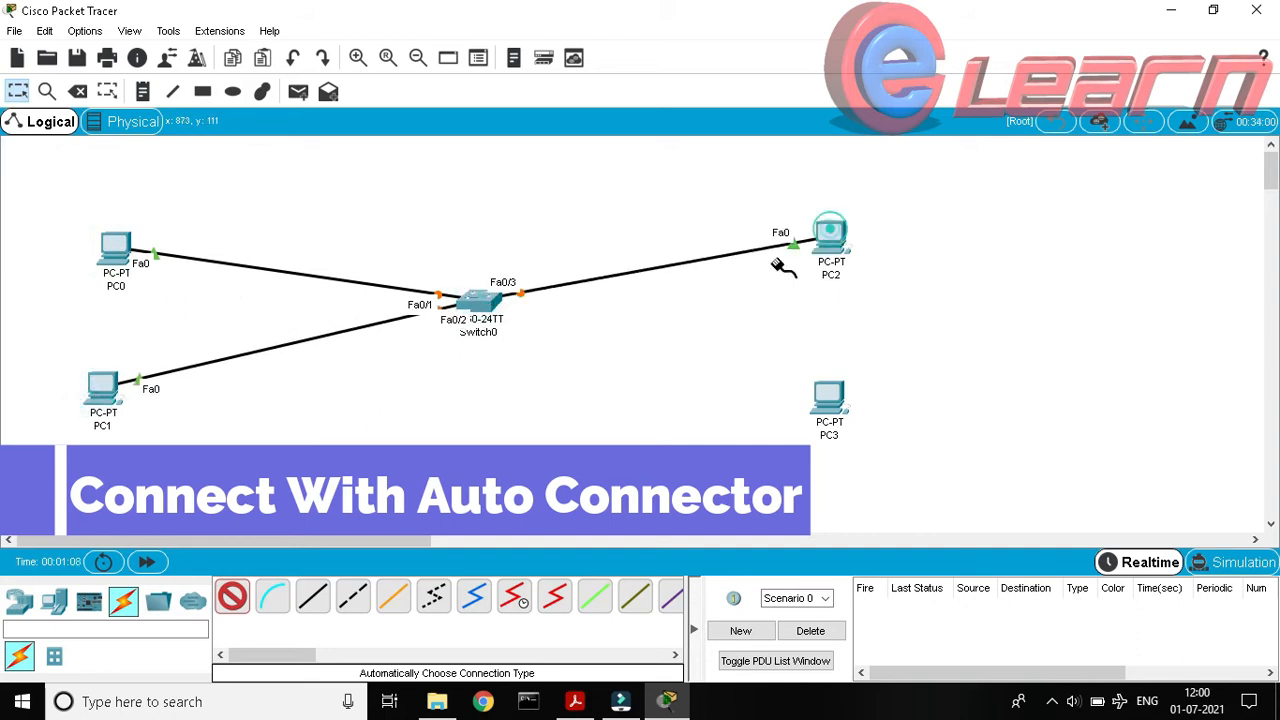
pyautogui.click(490, 313)
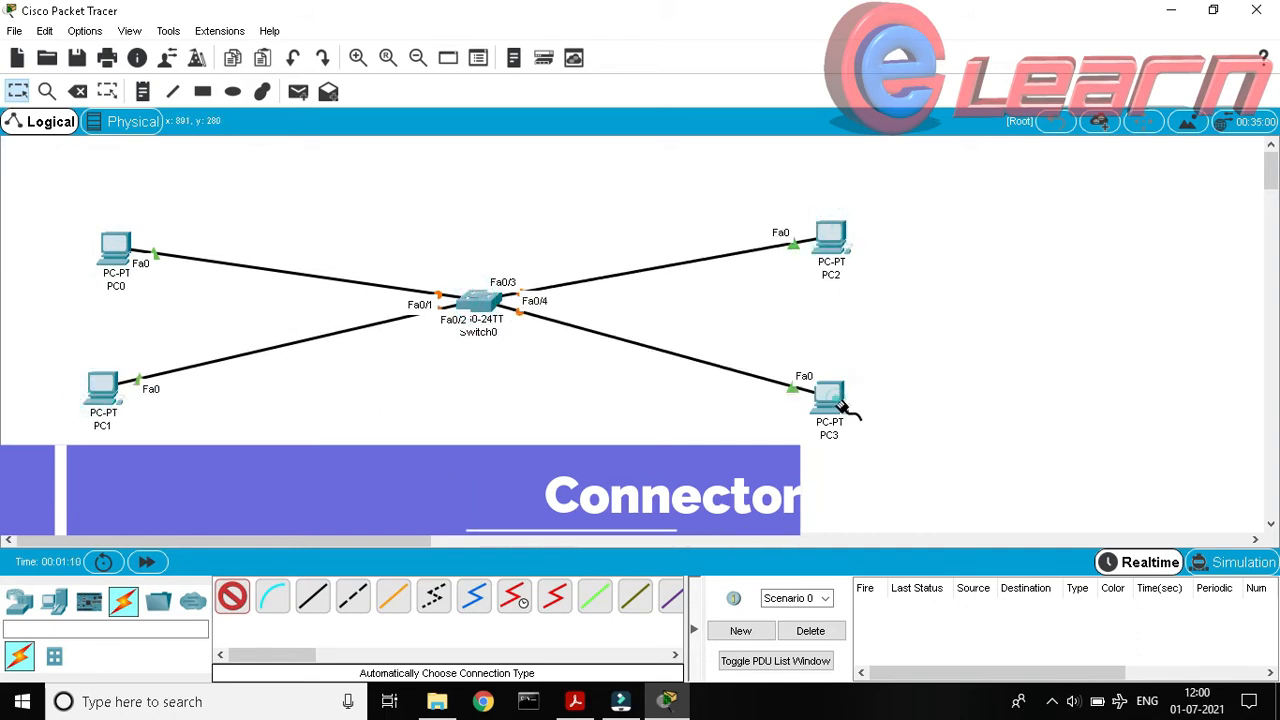
pyautogui.click(845, 405)
pyautogui.click(232, 597)
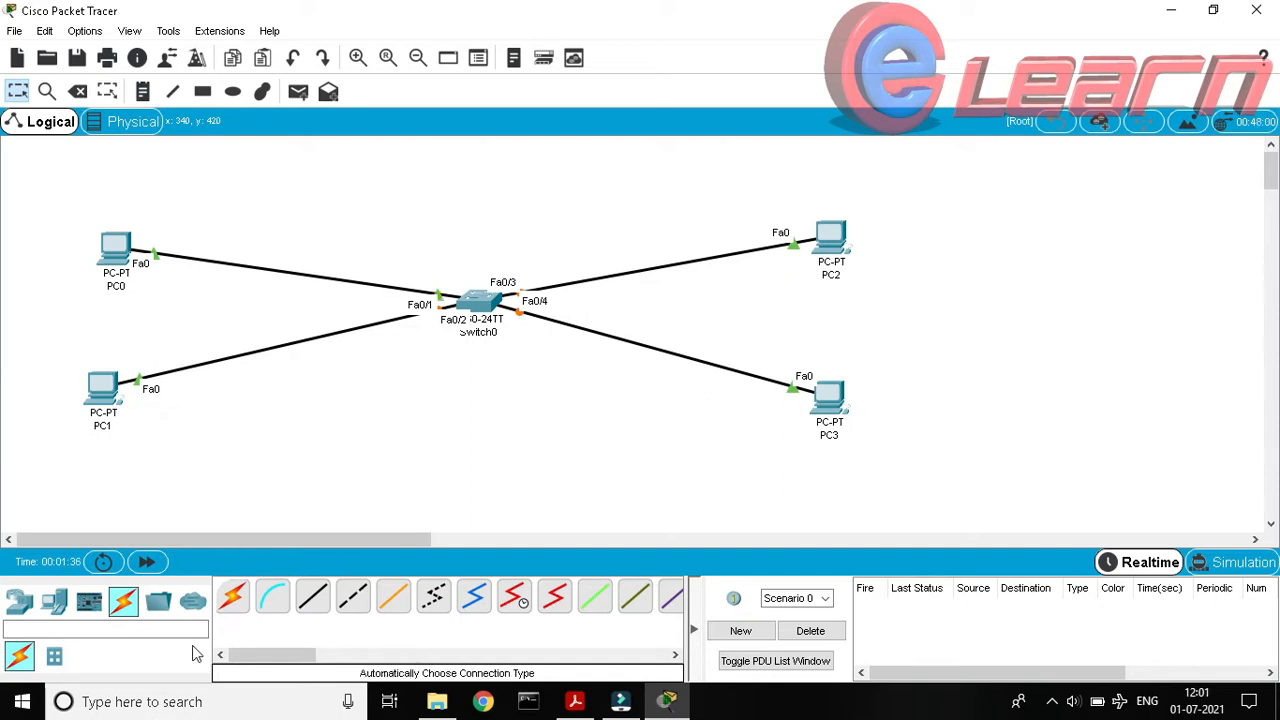
pyautogui.click(412, 447)
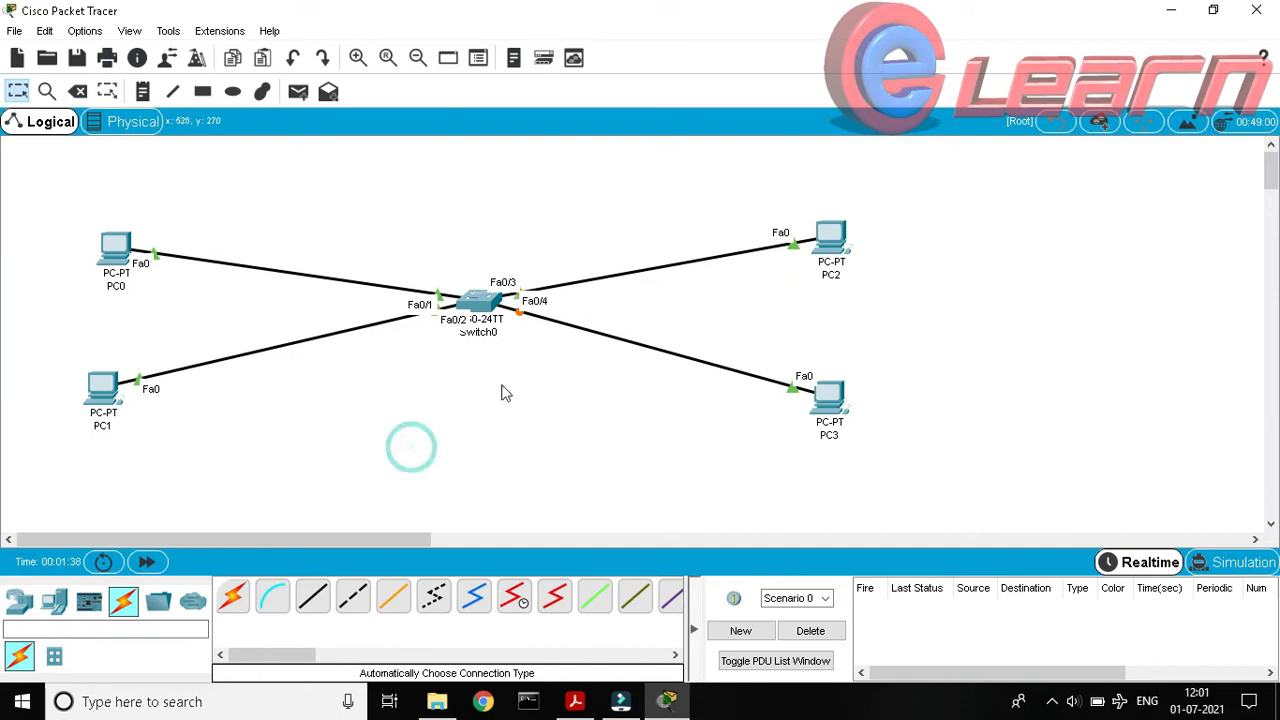
# Open the command line of Switch0 and enter global configuration mode with ena and conf t.
pyautogui.click(469, 306)
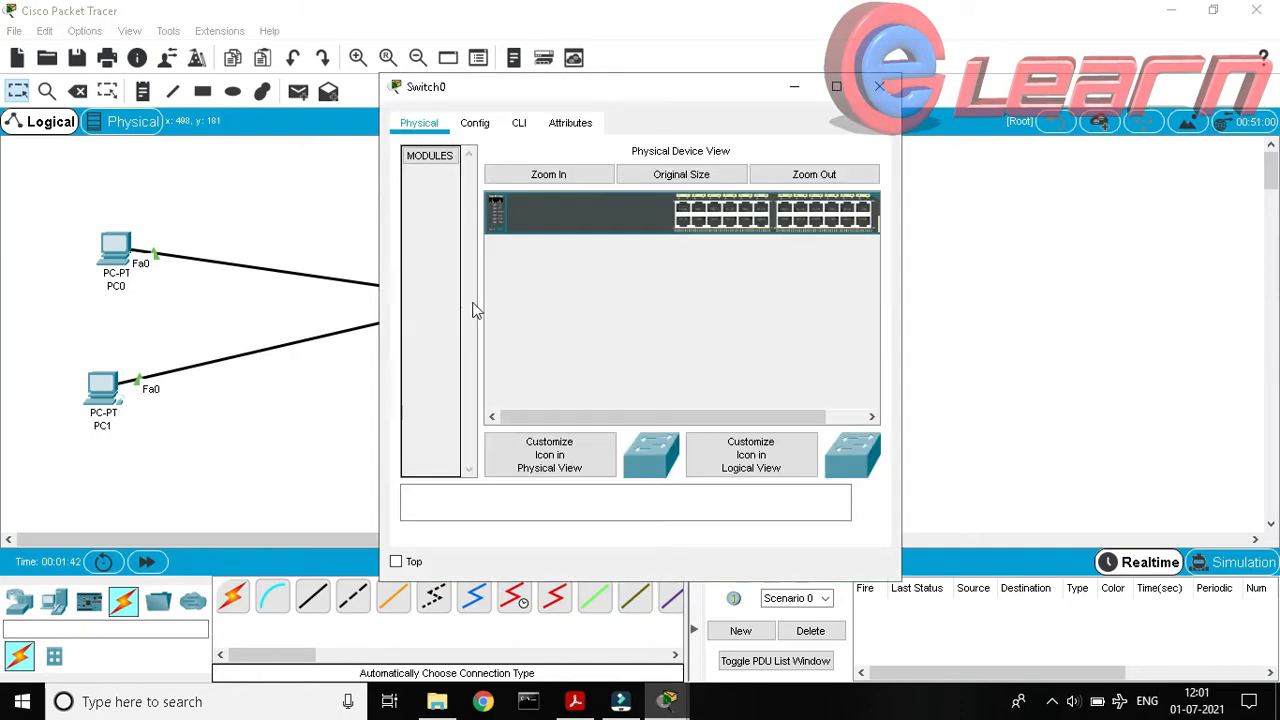
pyautogui.click(520, 125)
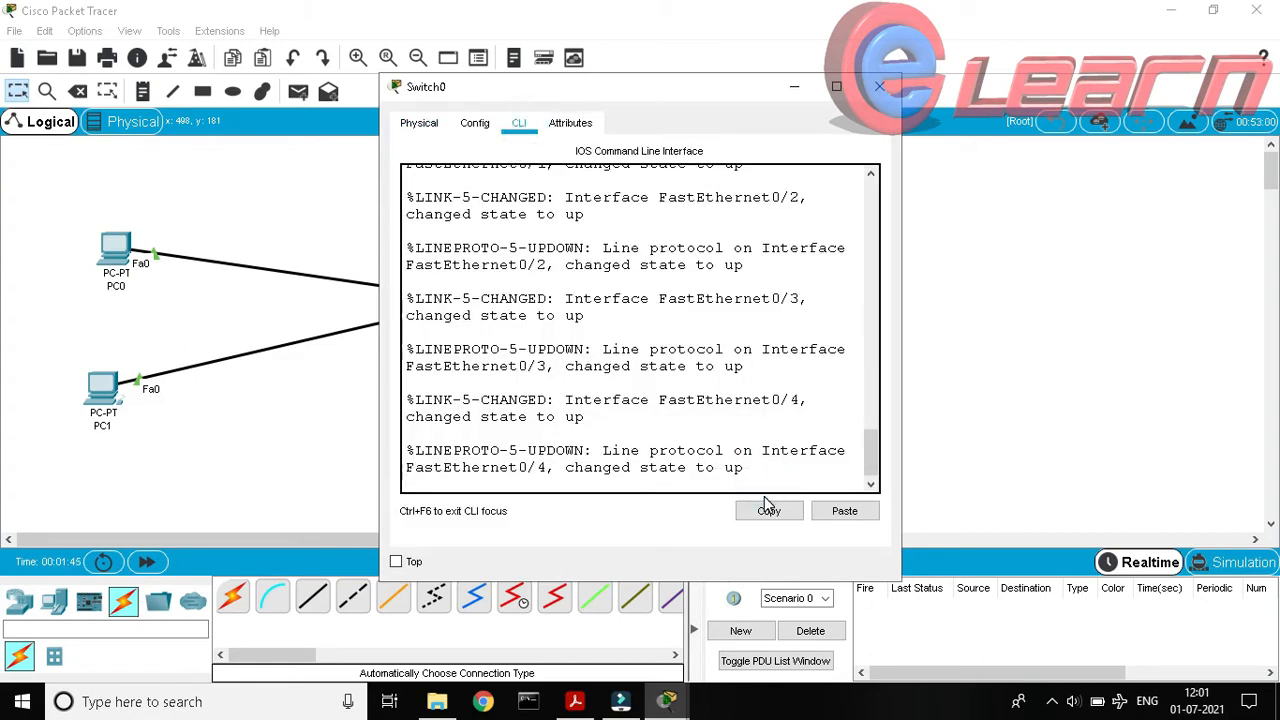
pyautogui.press('Return')
pyautogui.press('Return')
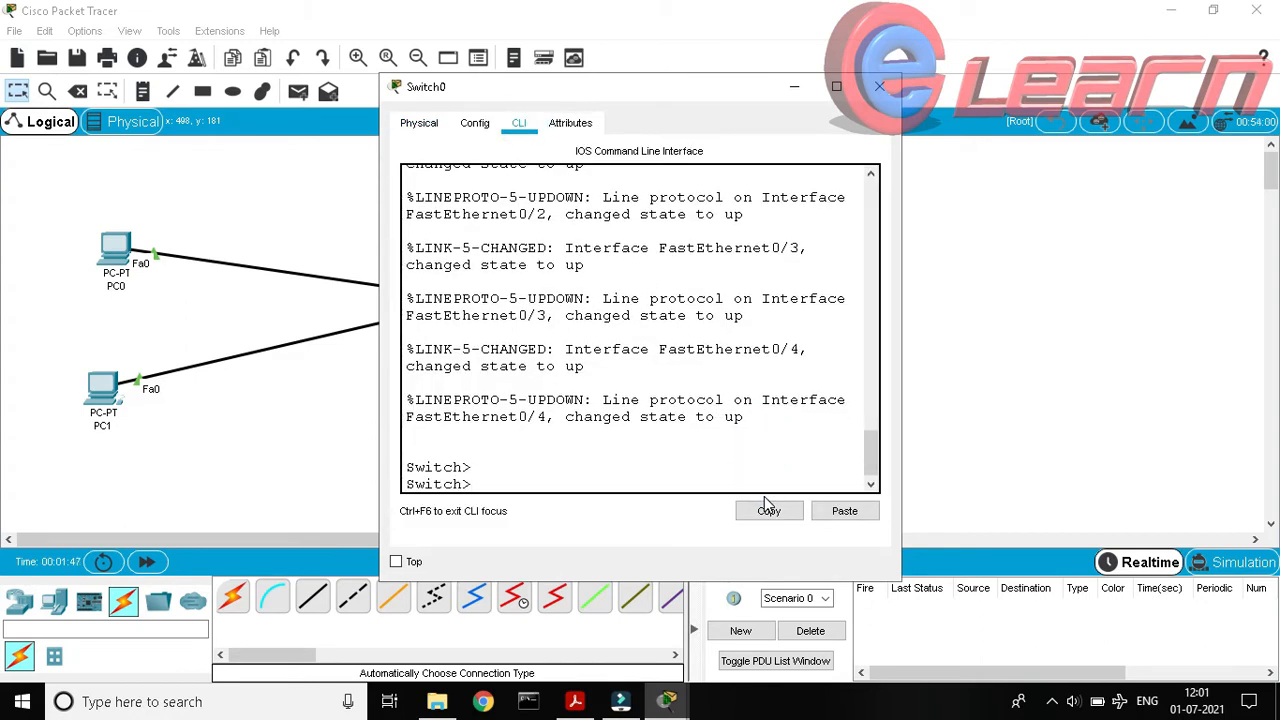
pyautogui.write('ena')
pyautogui.press('Return')
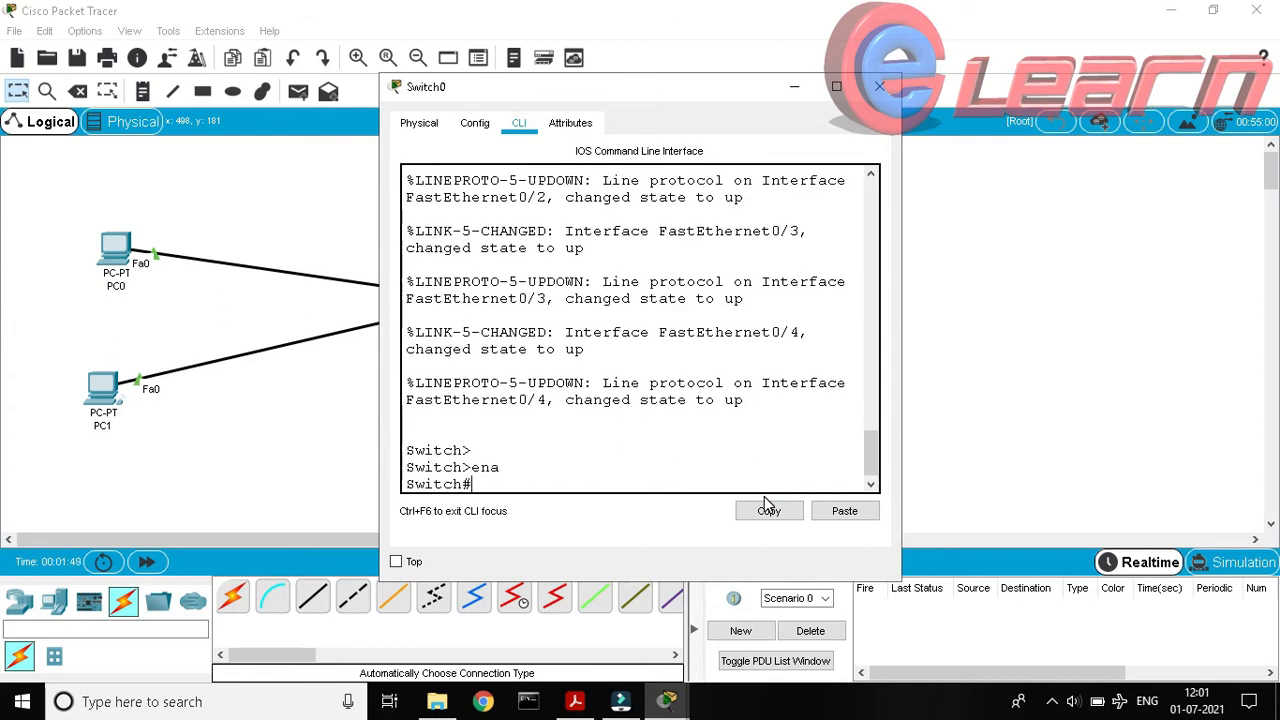
pyautogui.write('conf t')
pyautogui.press('Return')
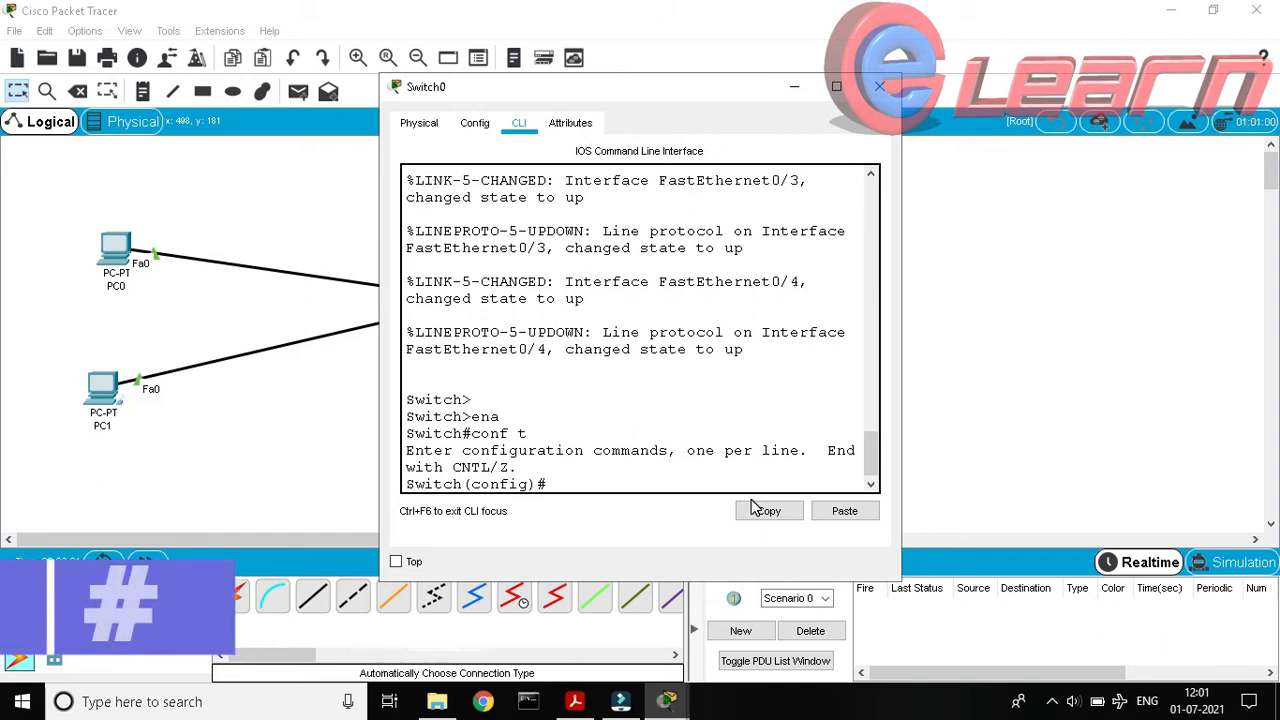
# Create VLAN 2 on the switch and name it green.
pyautogui.write('vlan 2')
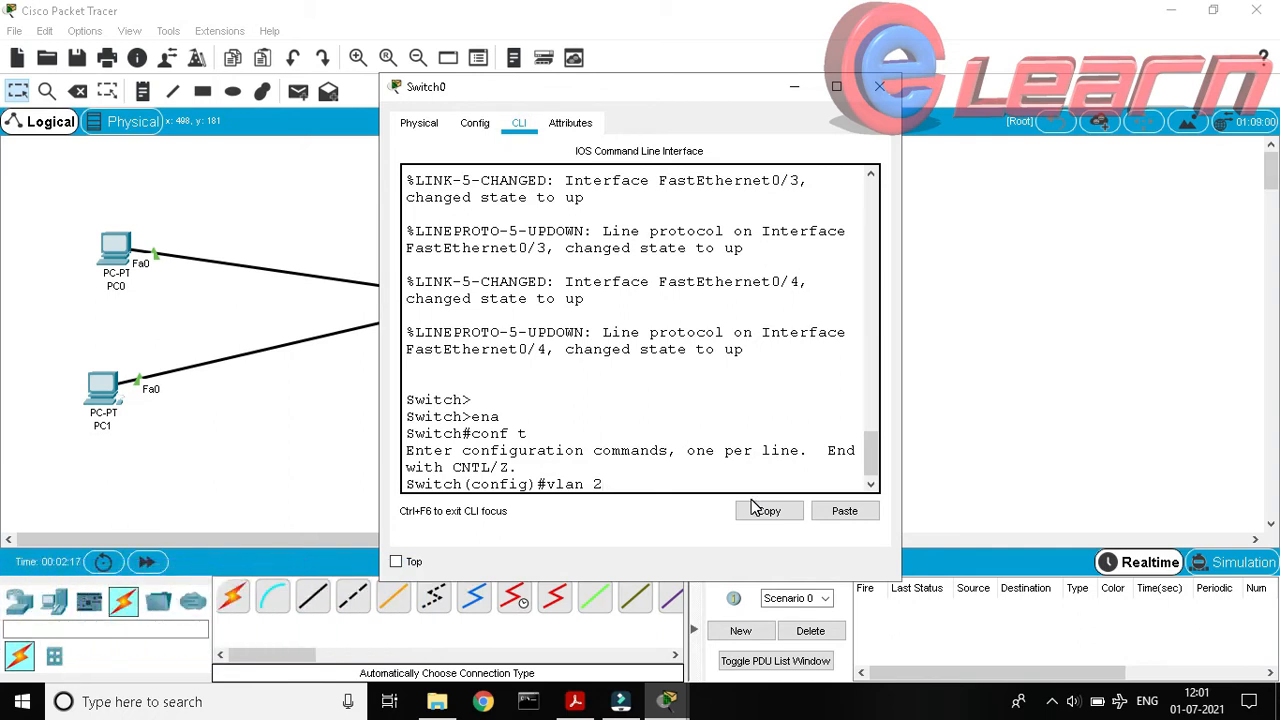
pyautogui.press('Return')
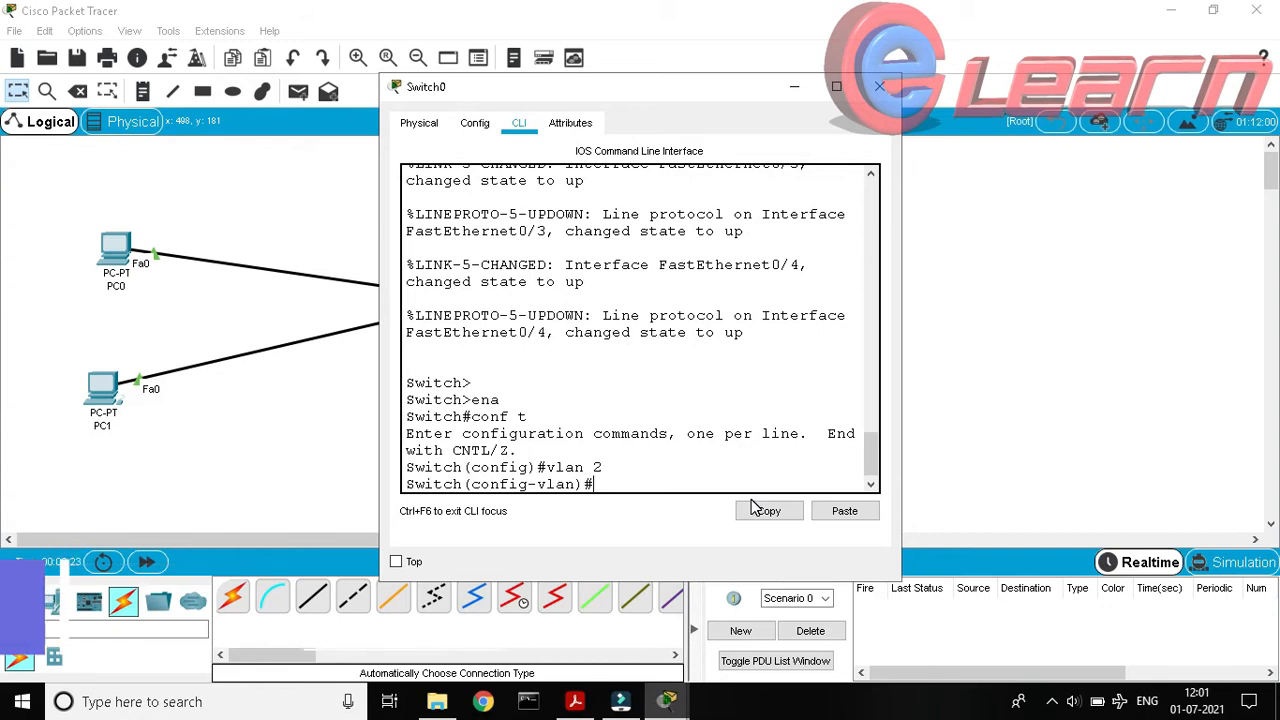
pyautogui.write('name')
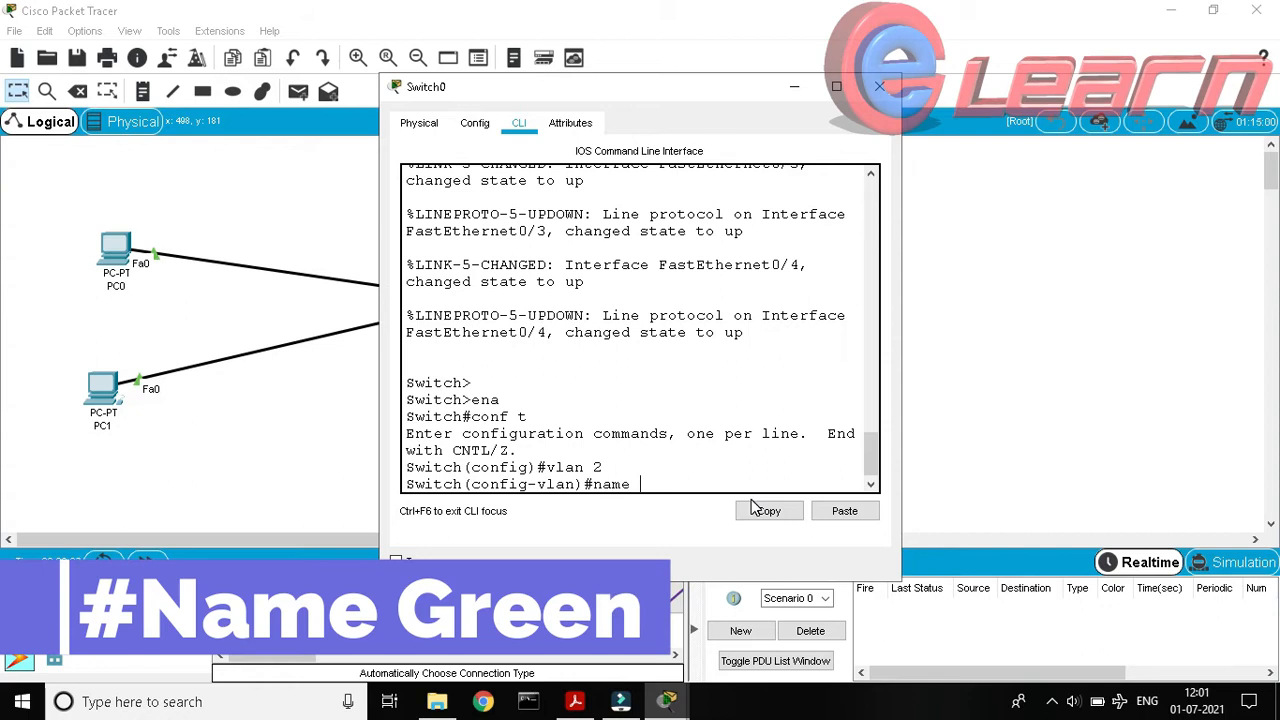
pyautogui.write('green')
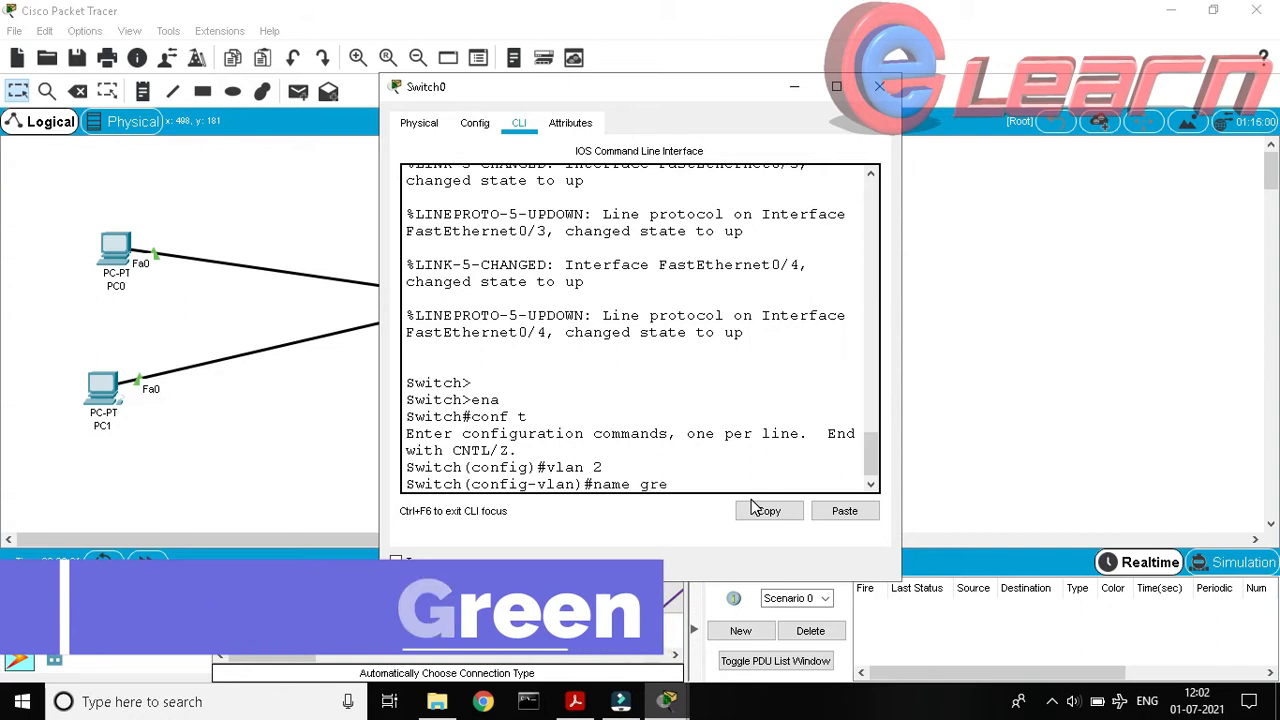
pyautogui.press('Return')
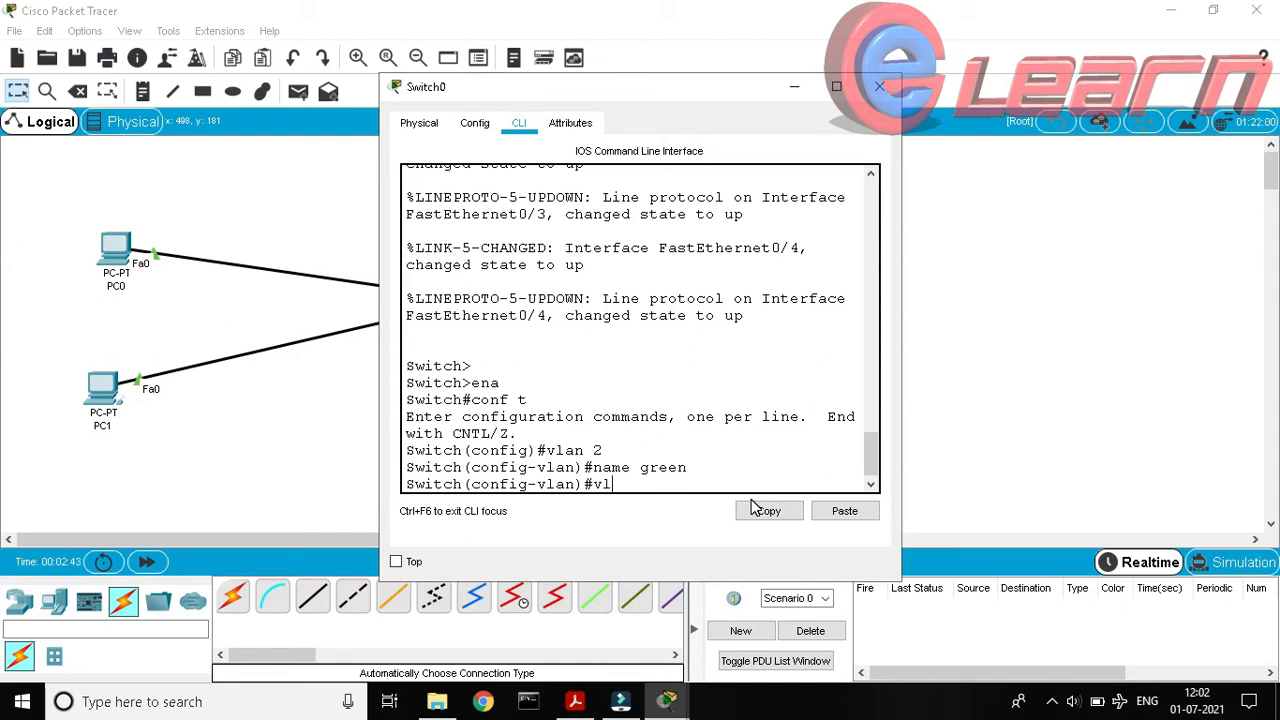
# Create VLAN 3 on the switch, name it red, and exit VLAN configuration mode.
pyautogui.press('Tab')
pyautogui.write('a')
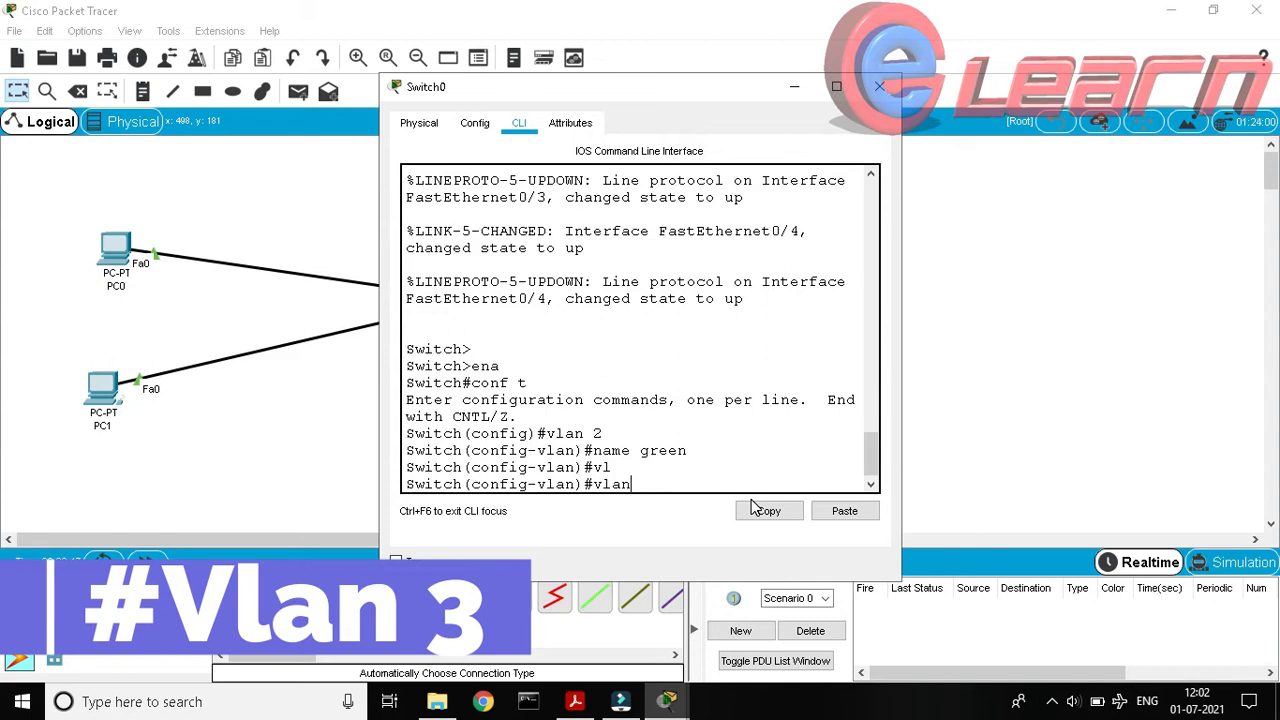
pyautogui.write('n 3')
pyautogui.press('Return')
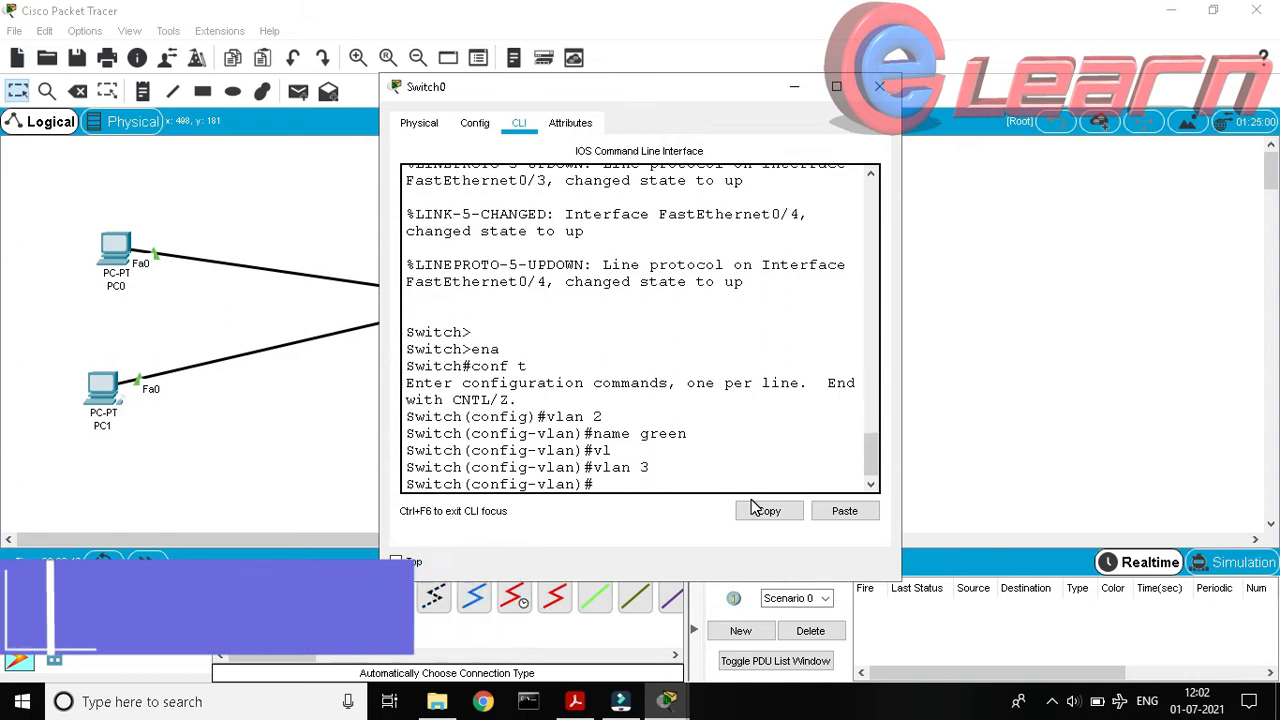
pyautogui.write('name')
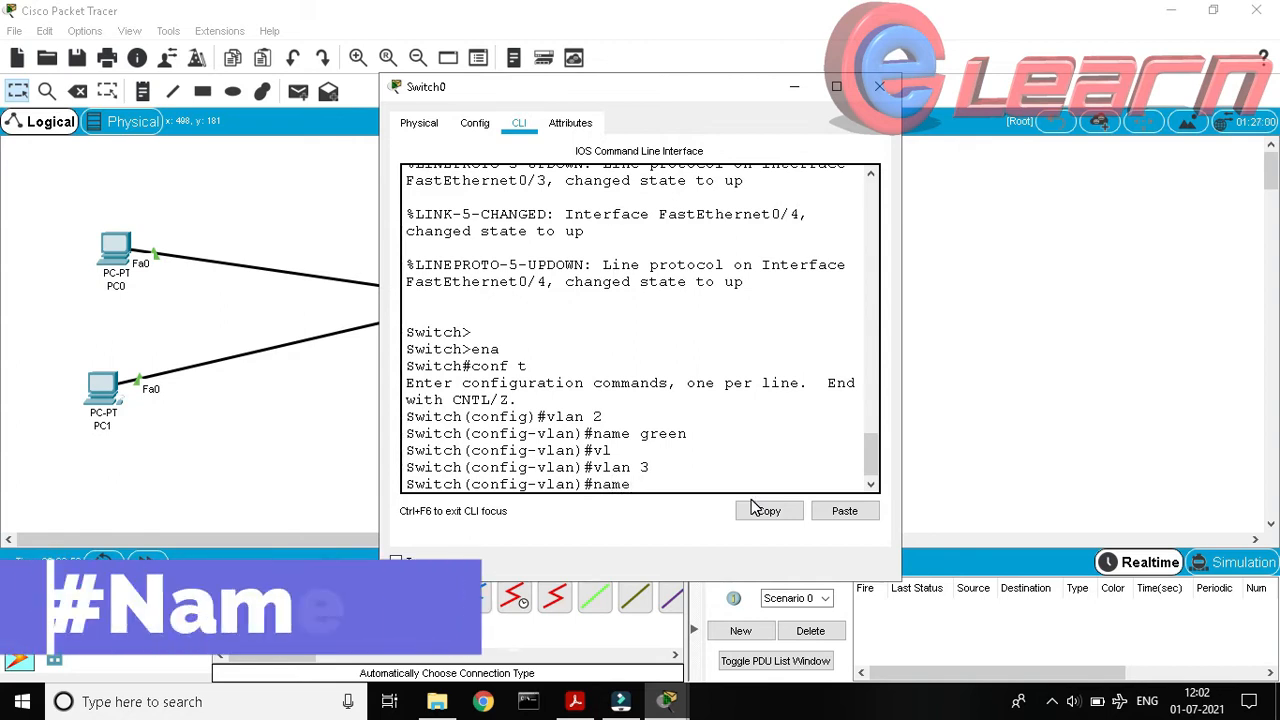
pyautogui.write(' re')
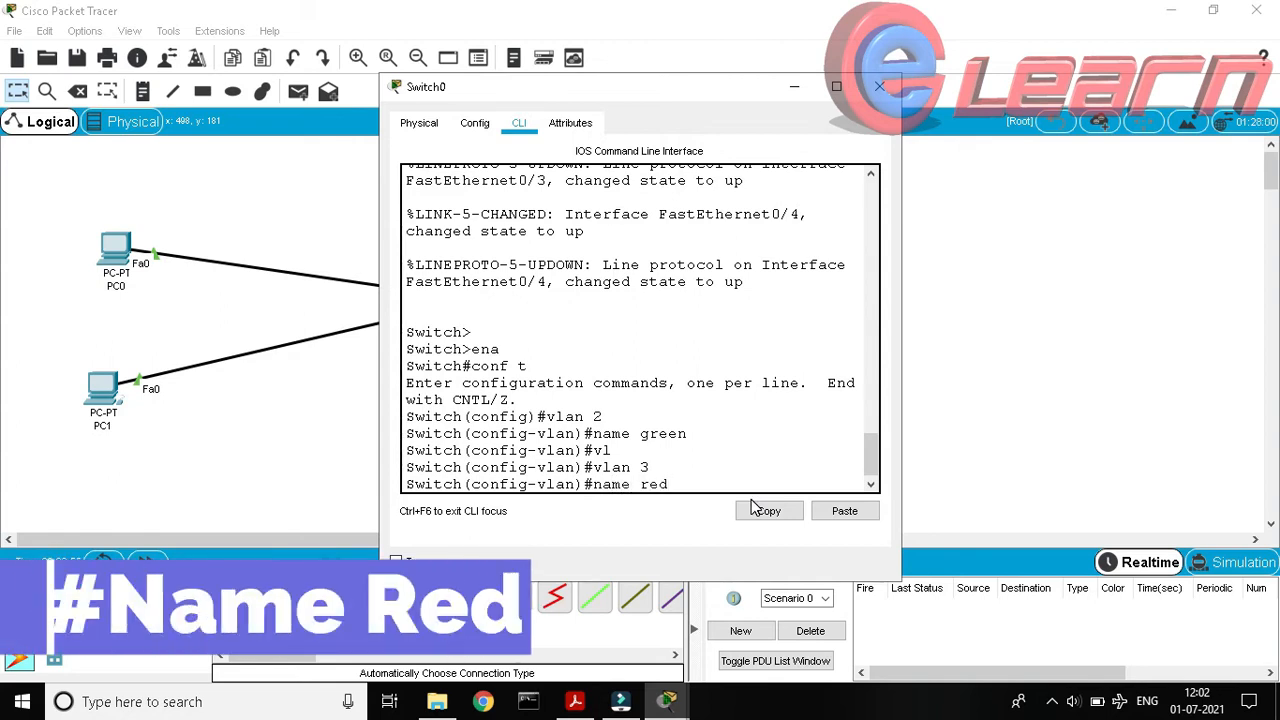
pyautogui.write('d')
pyautogui.press('Return')
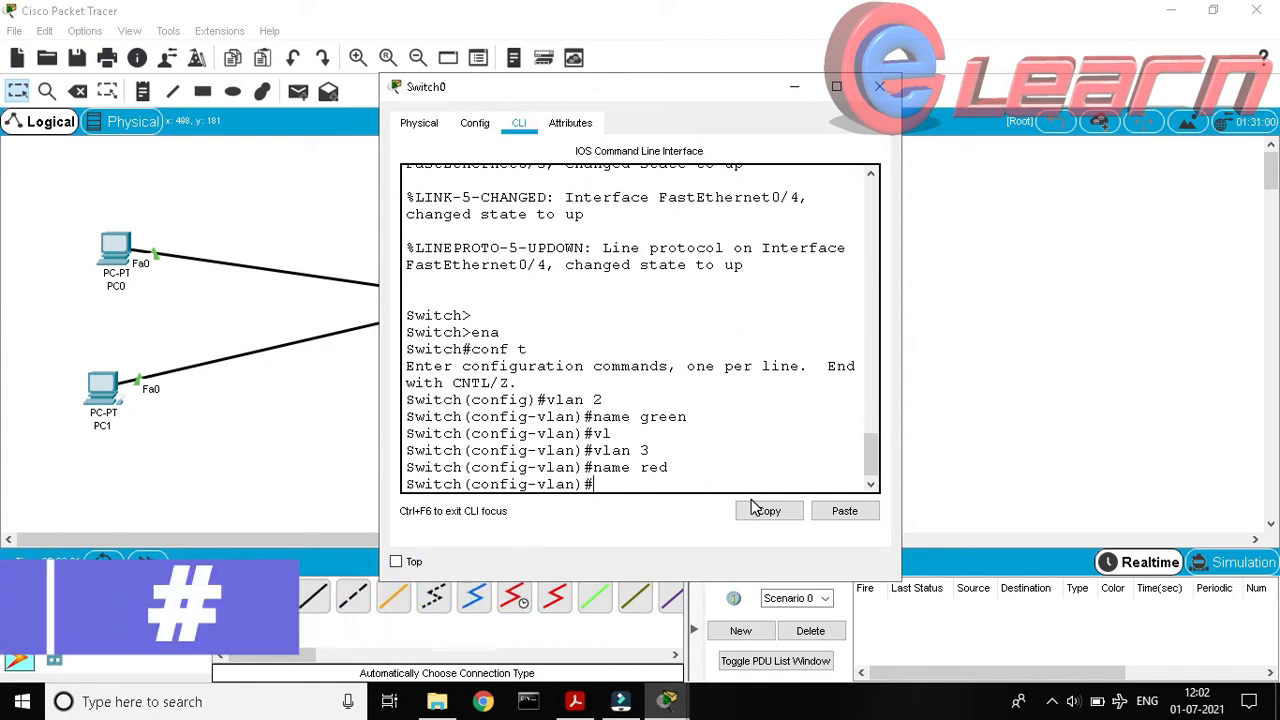
pyautogui.write('exit')
pyautogui.press('Return')
pyautogui.press('Return')
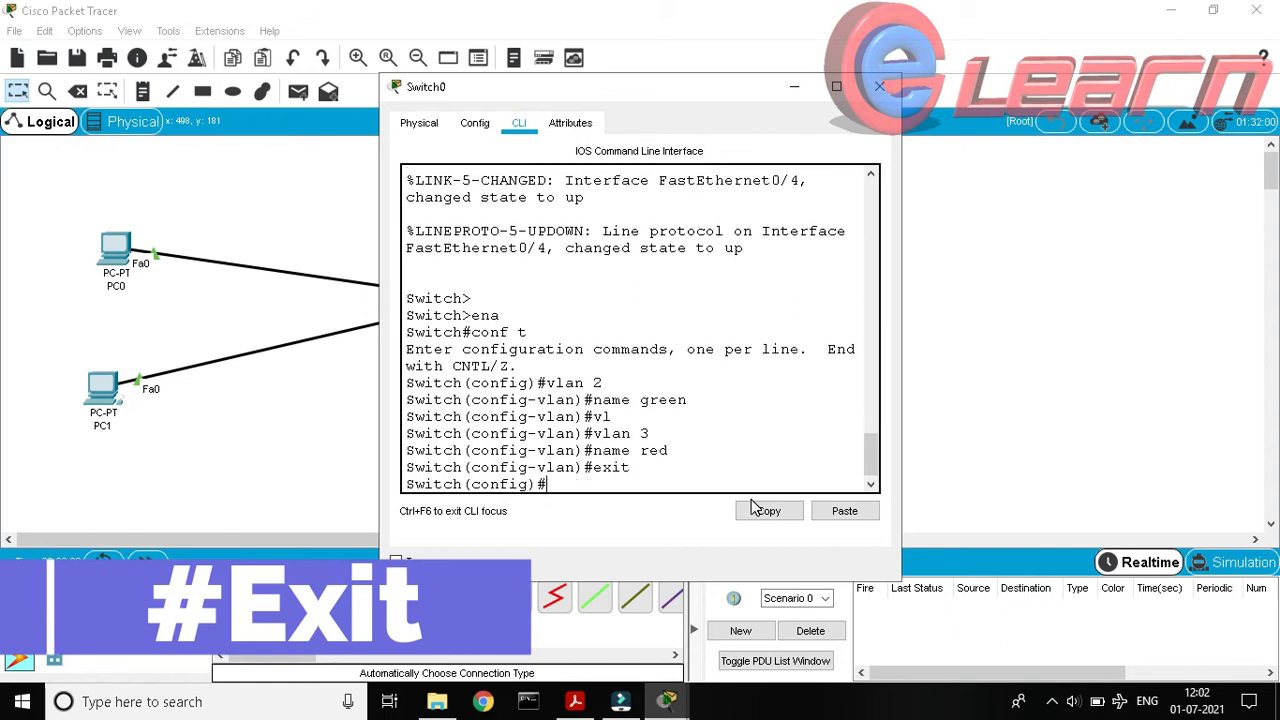
# Display the switch's complete VLAN table from global configuration mode, running show vlan and rerunning it as do show vlan.
pyautogui.write('ow vlan')
pyautogui.press('Return')
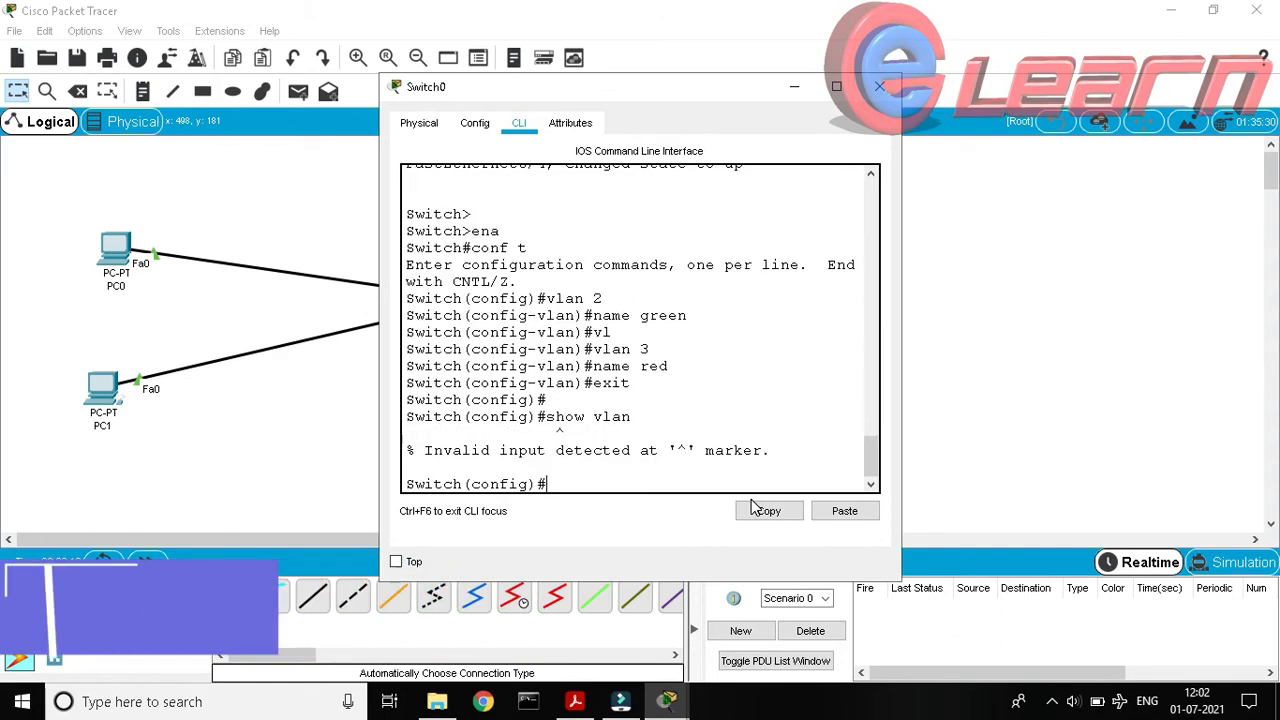
pyautogui.press('Up')
pyautogui.press('Left')
pyautogui.press('Left')
pyautogui.hotkey('ctrl', 'a')
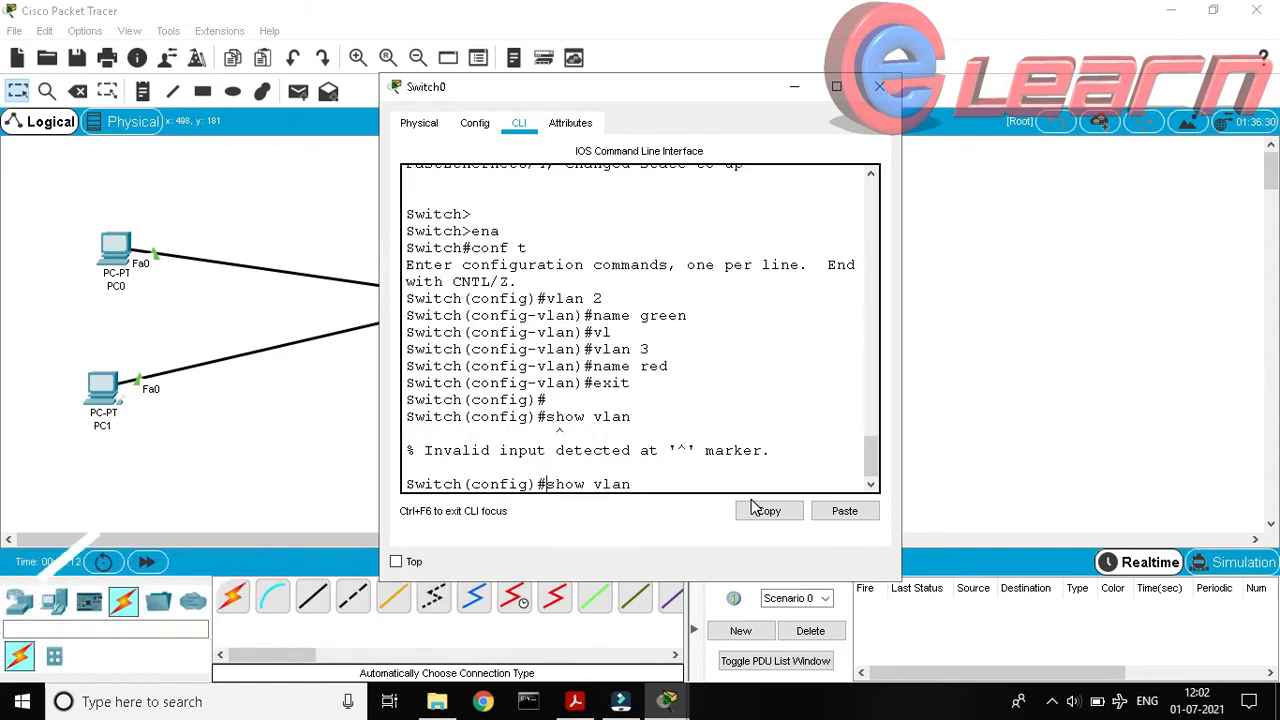
pyautogui.write('do')
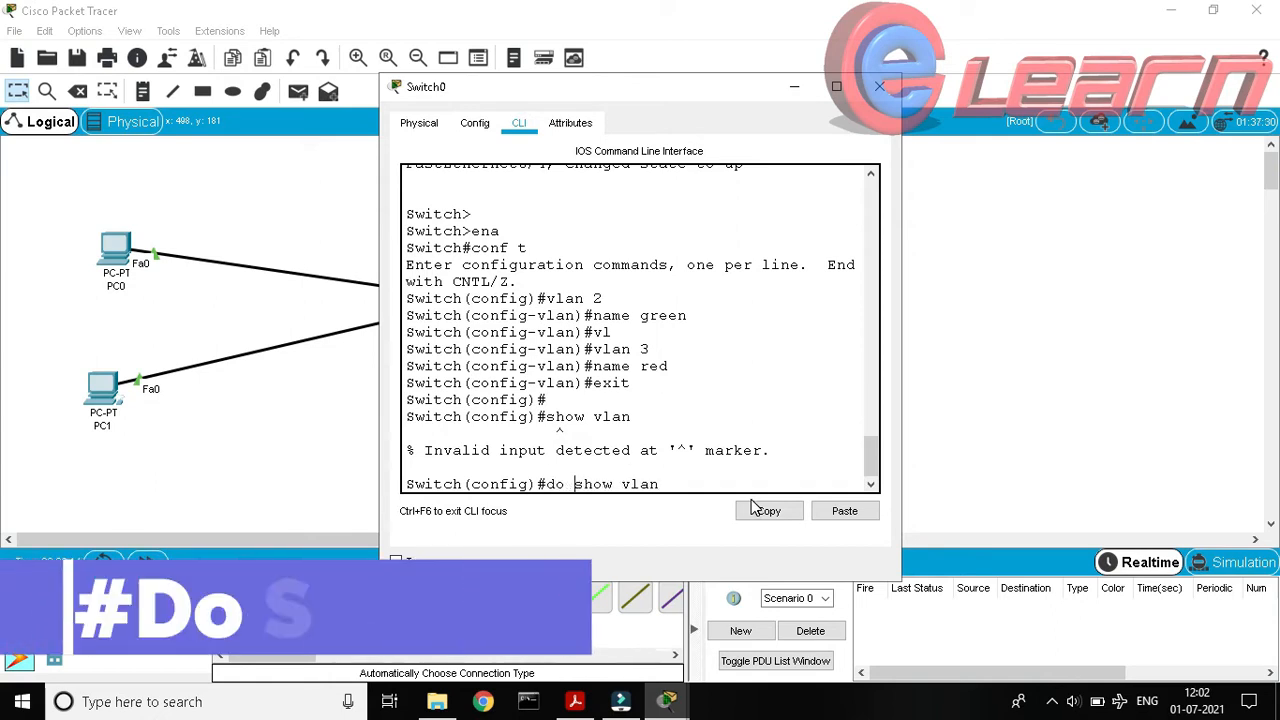
pyautogui.press('Return')
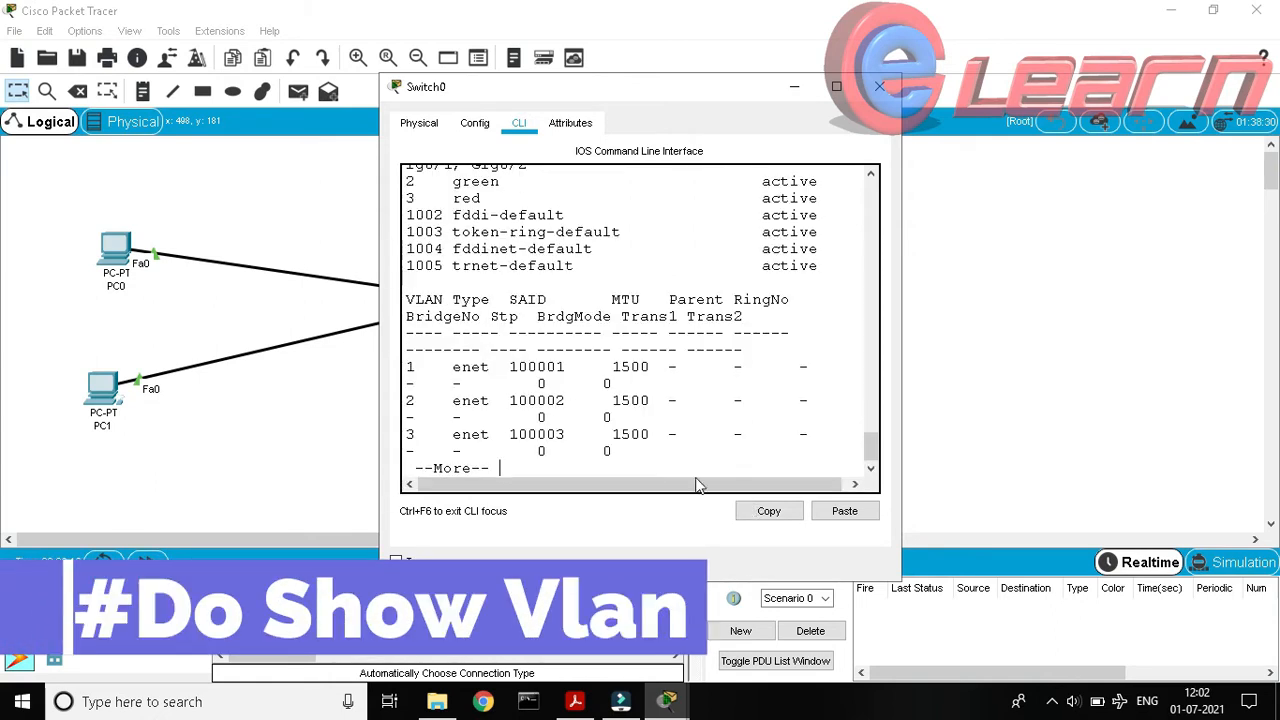
pyautogui.press('space')
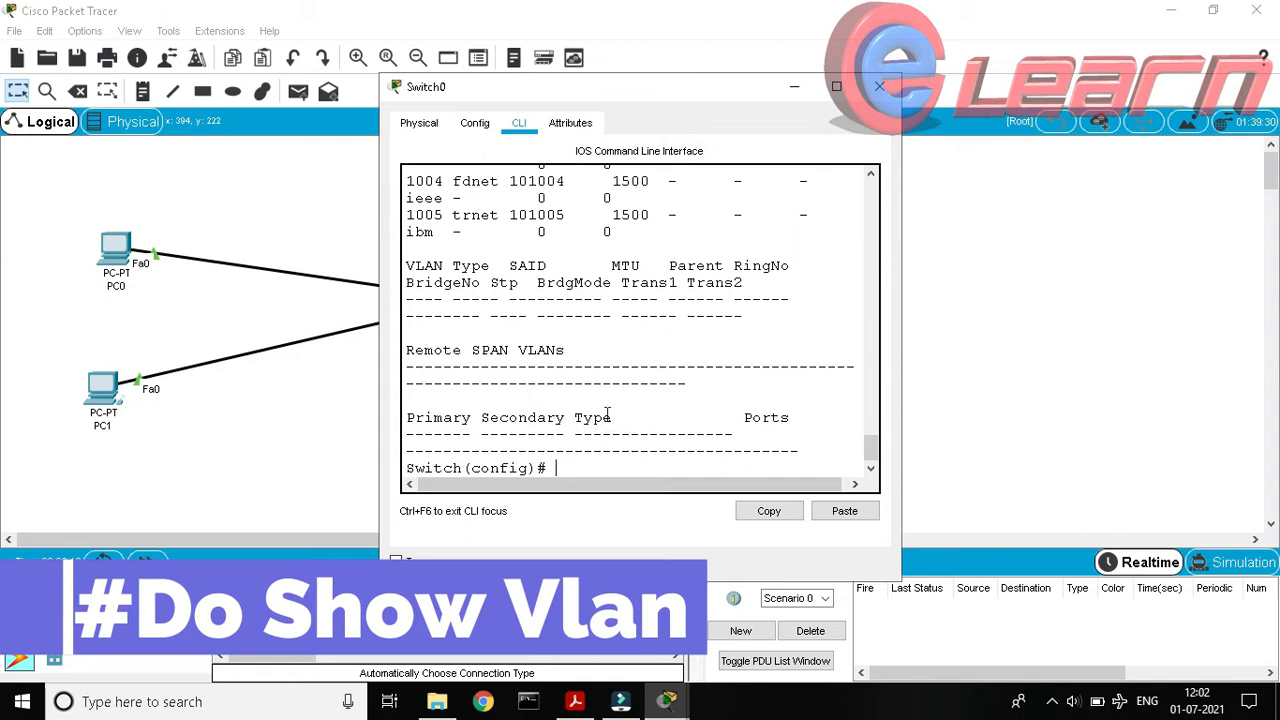
# Examine the VLAN table in an enlarged window, comparing the ports of the default VLAN with the green and red entries.
pyautogui.moveTo(872, 452); pyautogui.dragTo(872, 408)
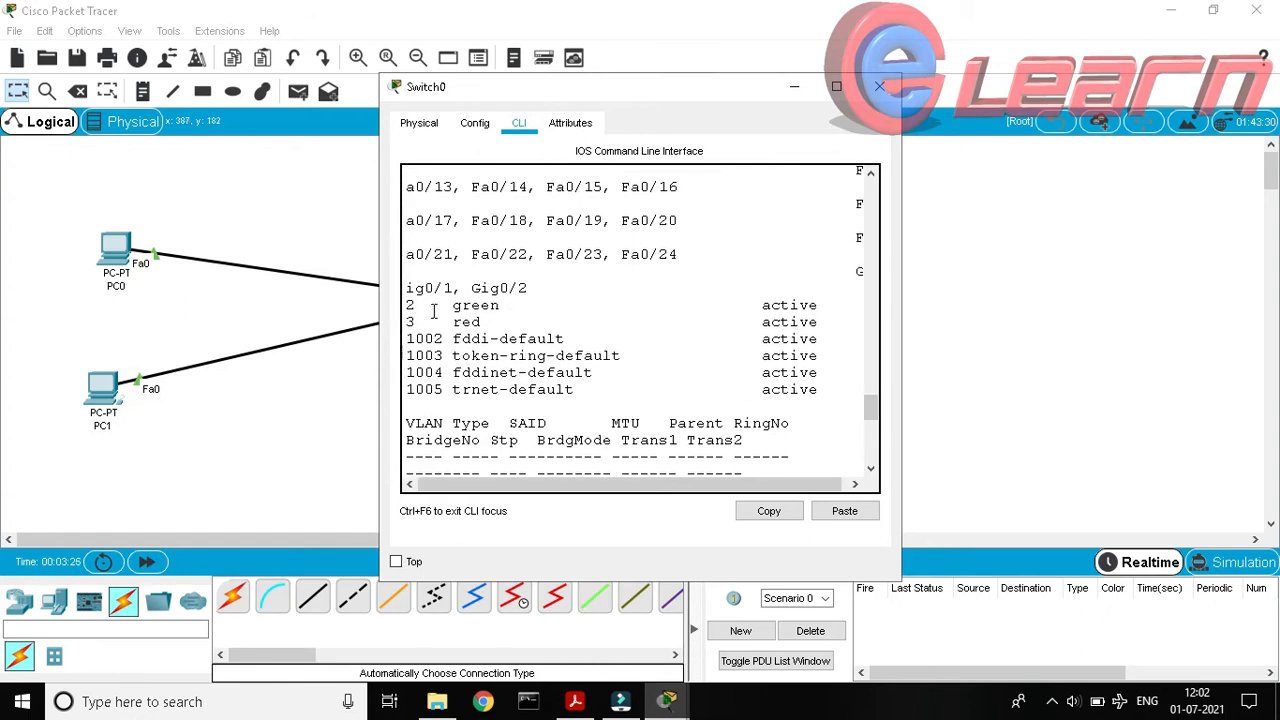
pyautogui.moveTo(834, 322); pyautogui.dragTo(409, 305)
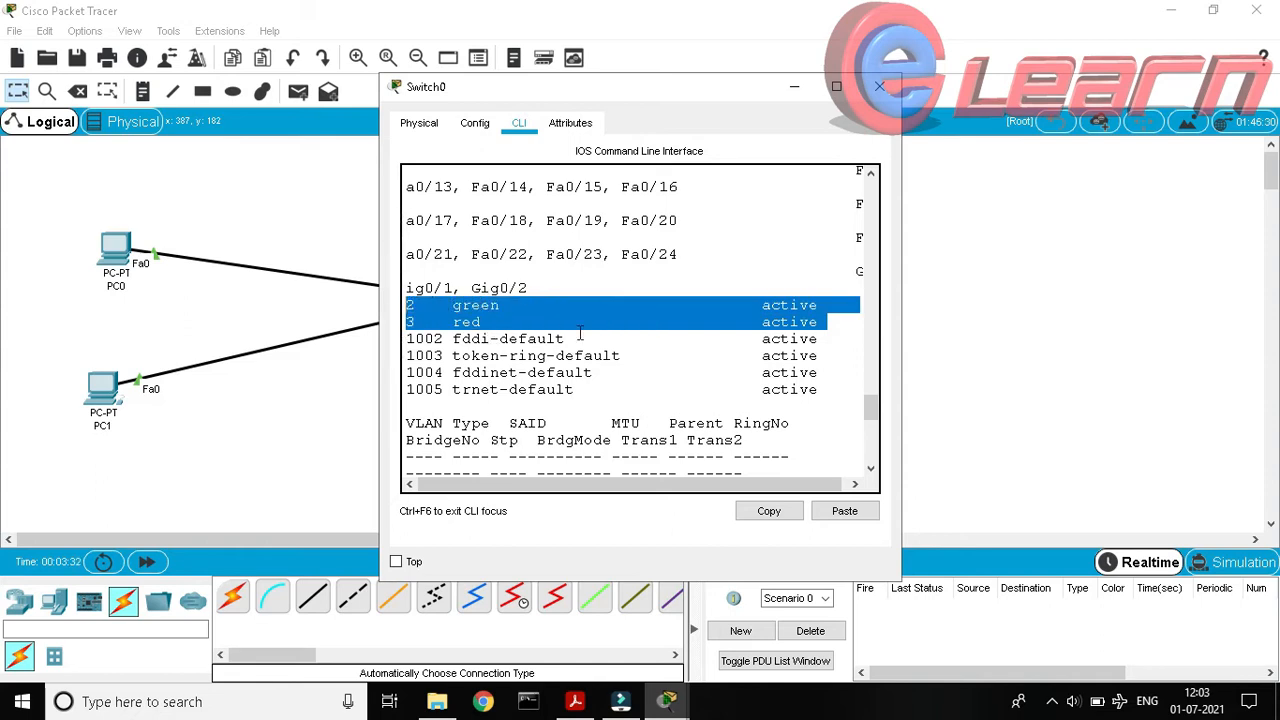
pyautogui.moveTo(626, 485); pyautogui.dragTo(640, 487)
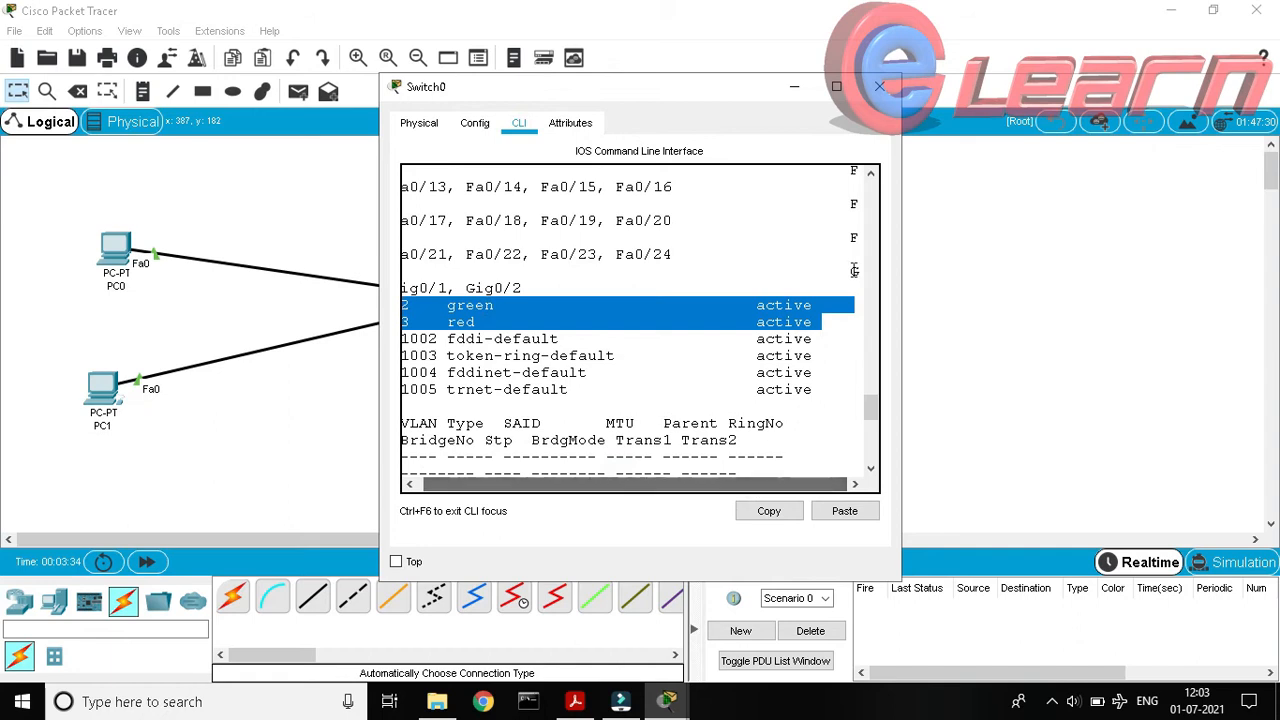
pyautogui.click(840, 88)
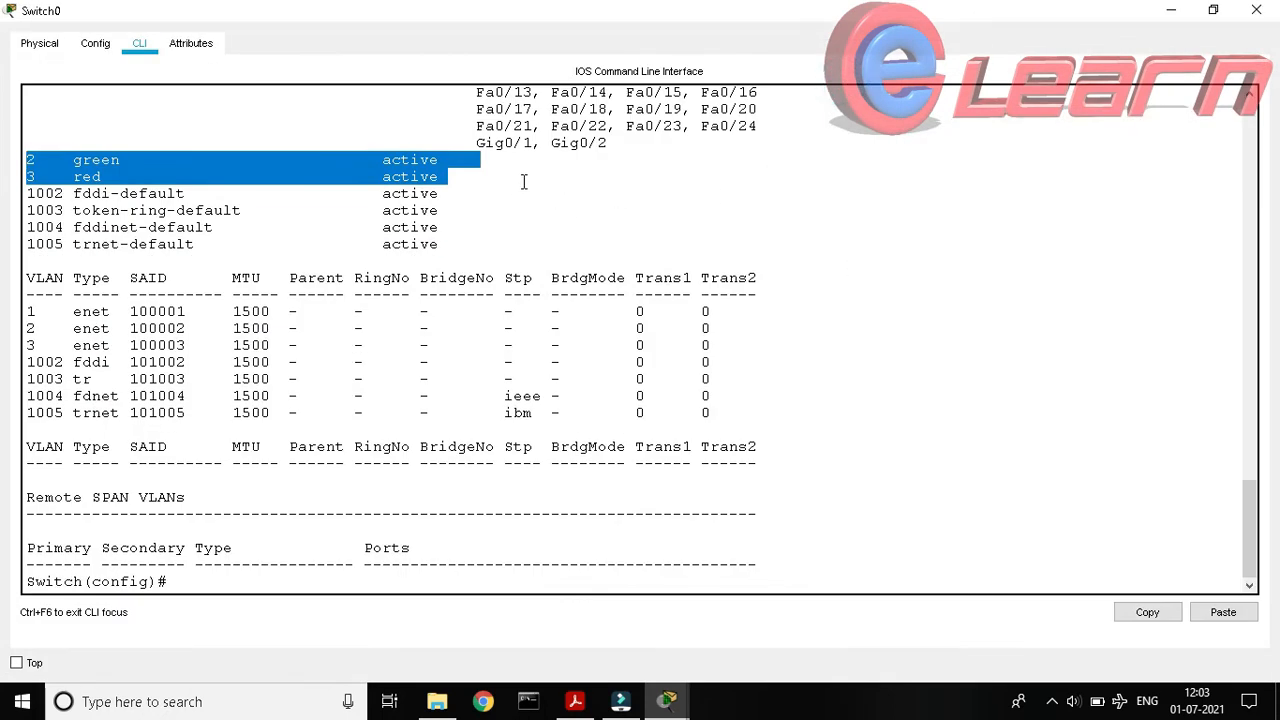
pyautogui.scroll(4, 523, 181)
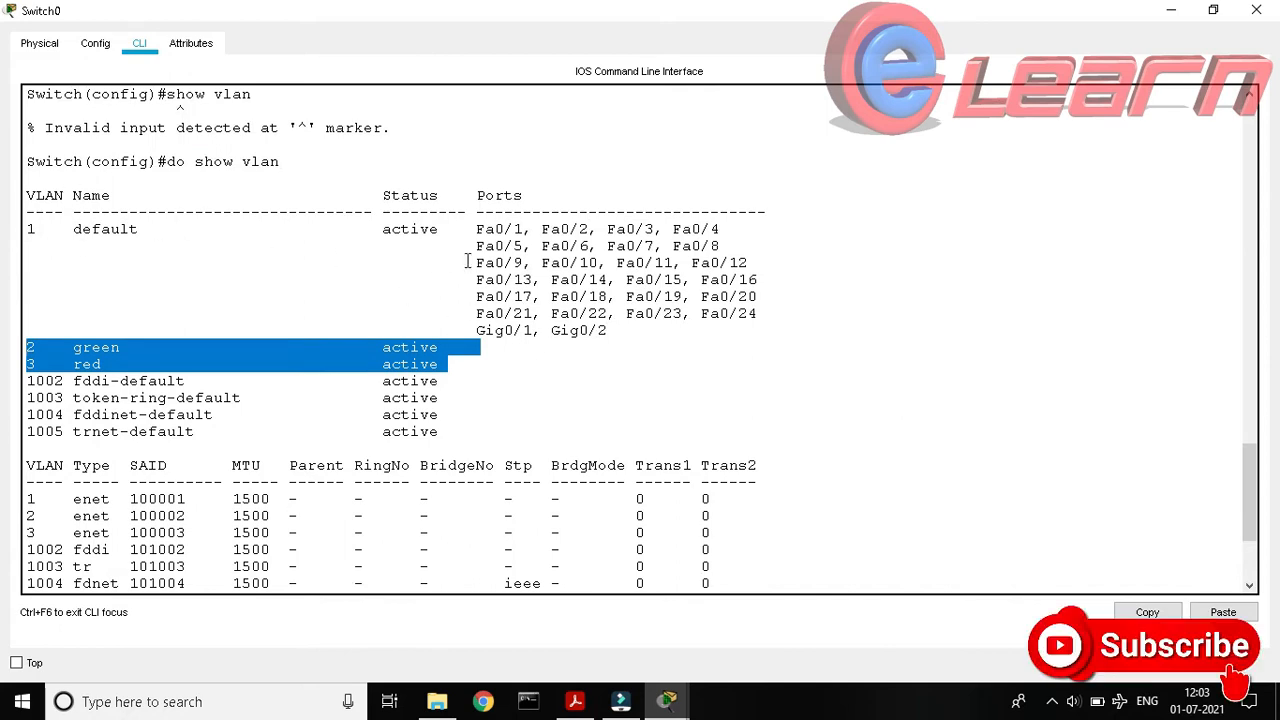
pyautogui.moveTo(651, 345); pyautogui.dragTo(378, 237)
pyautogui.click(344, 236)
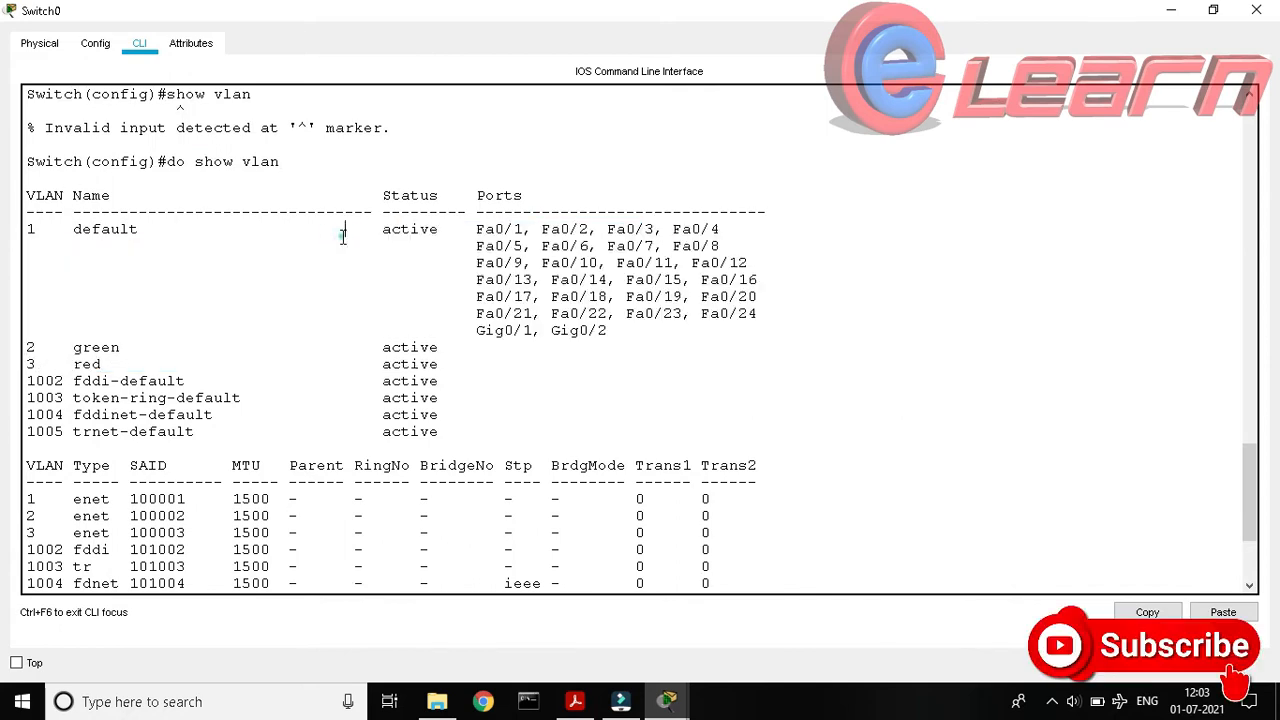
pyautogui.moveTo(66, 228); pyautogui.dragTo(670, 343)
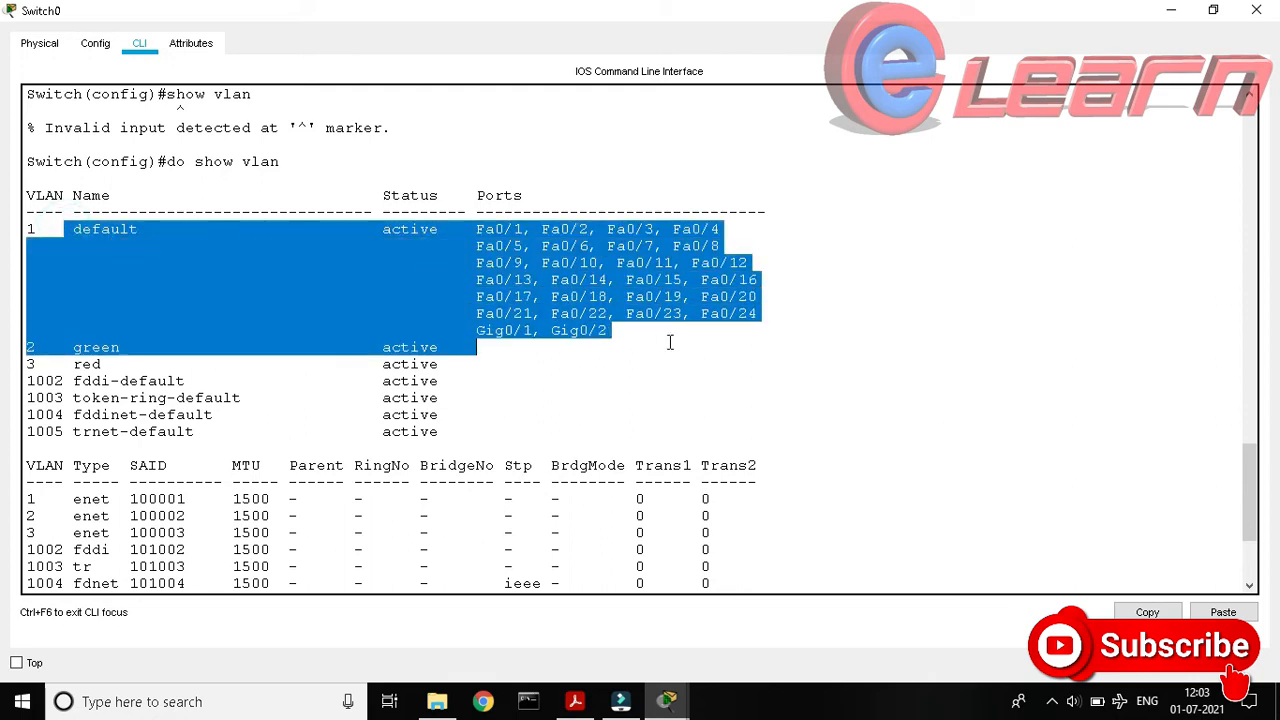
pyautogui.click(652, 324)
pyautogui.moveTo(480, 377); pyautogui.dragTo(354, 345)
pyautogui.click(157, 341)
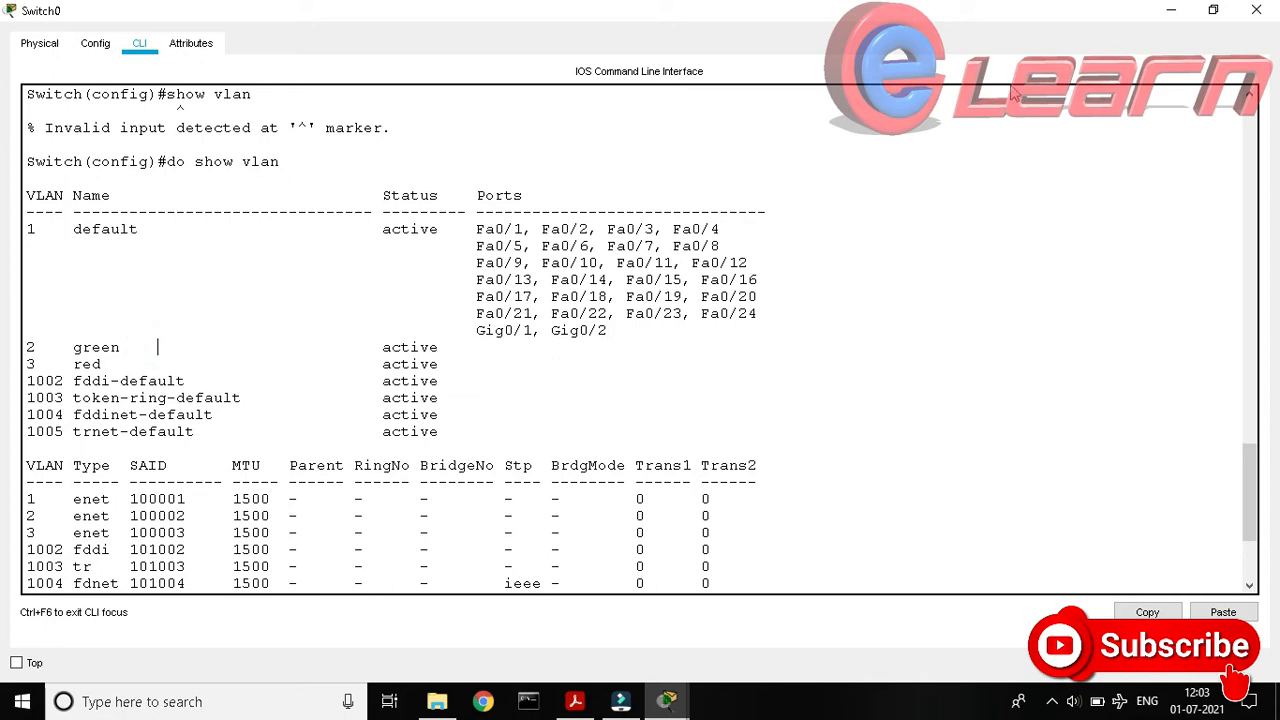
# Restore the Switch0 window to its smaller size, return to the command prompt, and minimize the window to show the topology.
pyautogui.click(1226, 22)
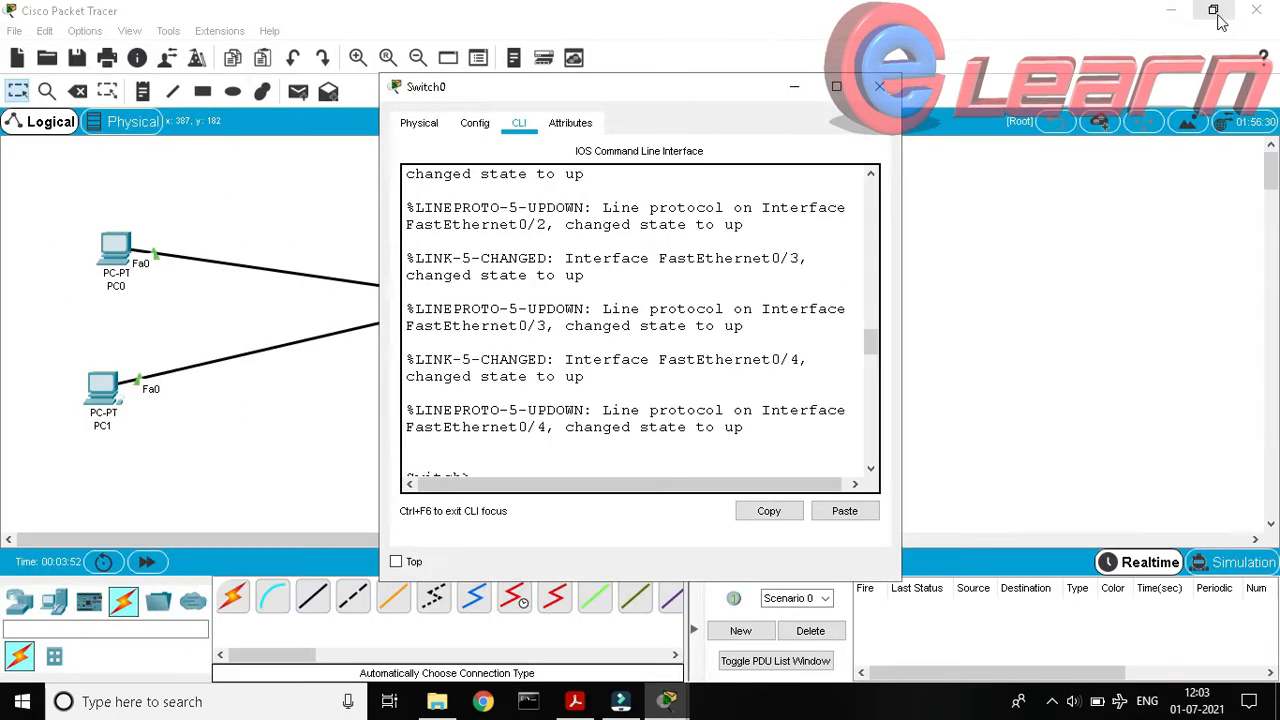
pyautogui.click(575, 470)
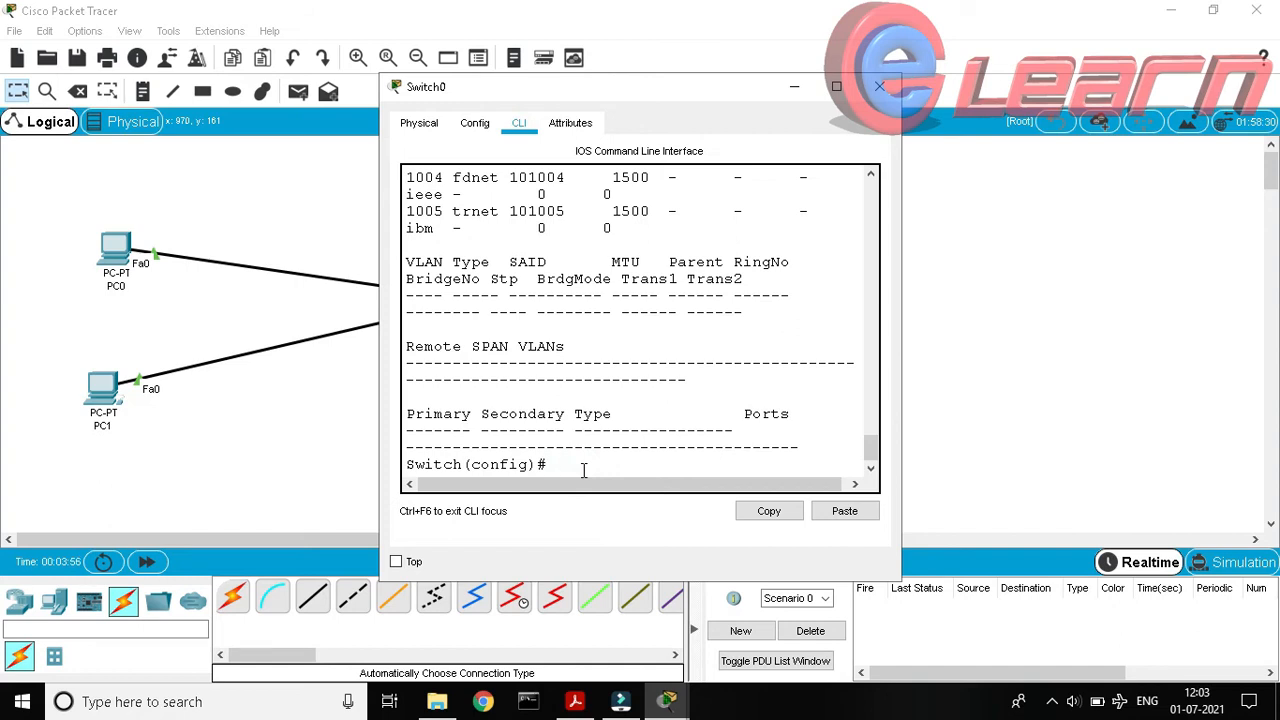
pyautogui.moveTo(597, 100); pyautogui.dragTo(885, 88)
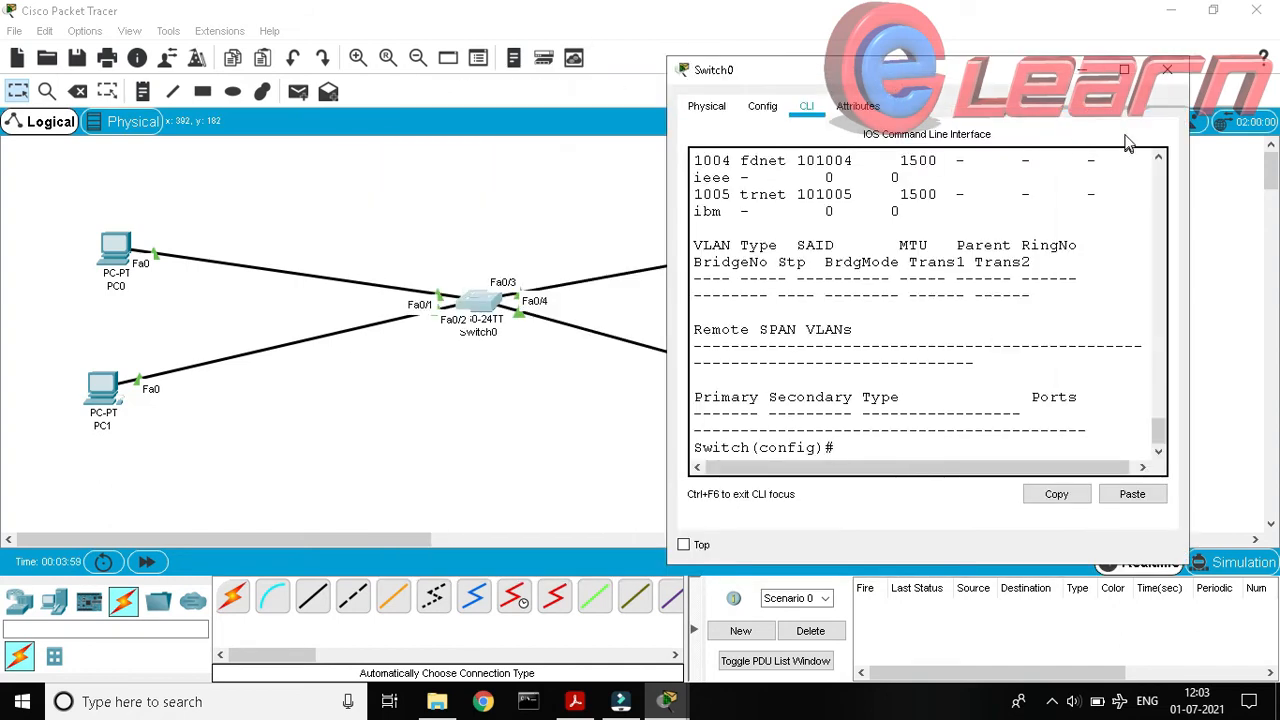
pyautogui.click(1078, 75)
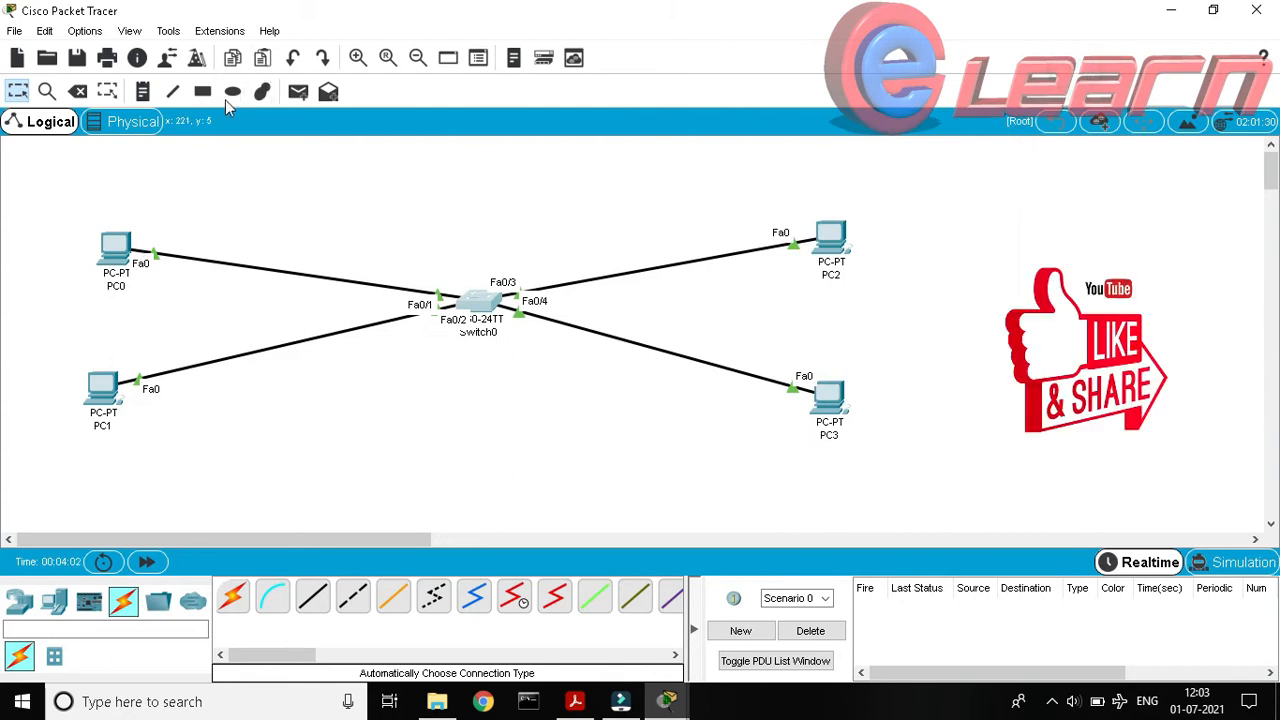
# Choose the rectangle drawing shape and set its fill color to green #3cff42.
pyautogui.click(203, 92)
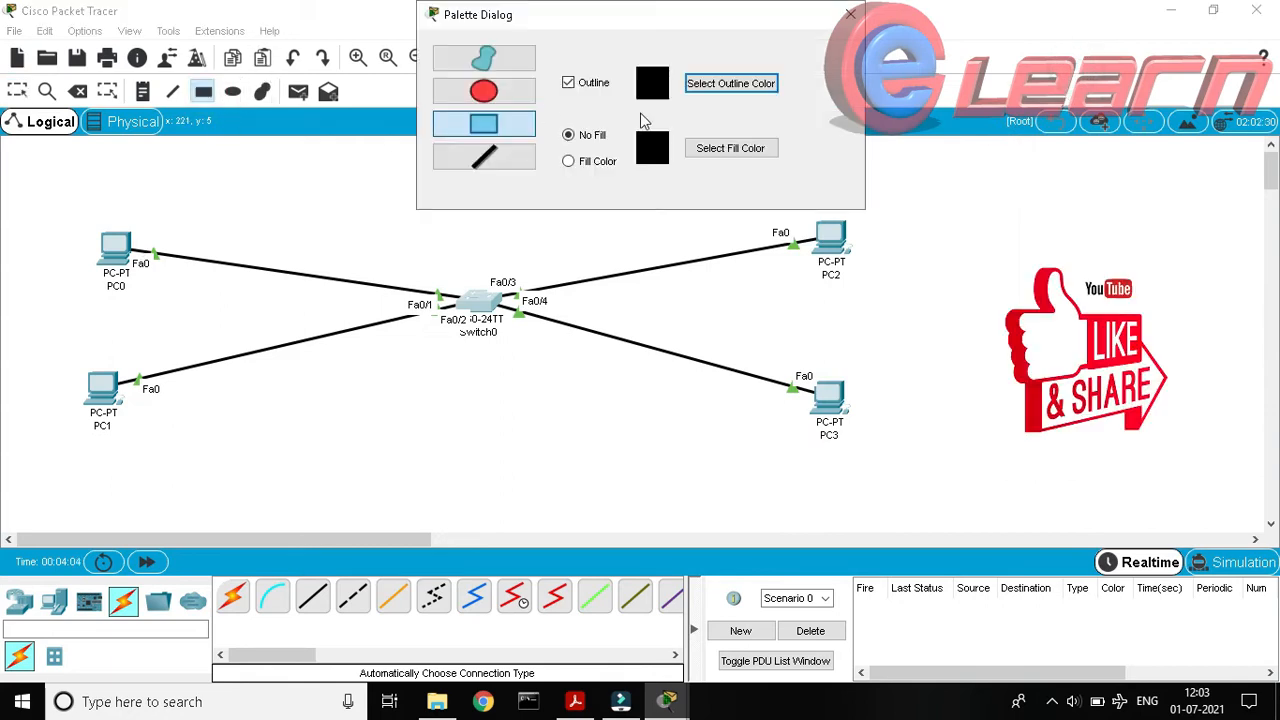
pyautogui.click(733, 151)
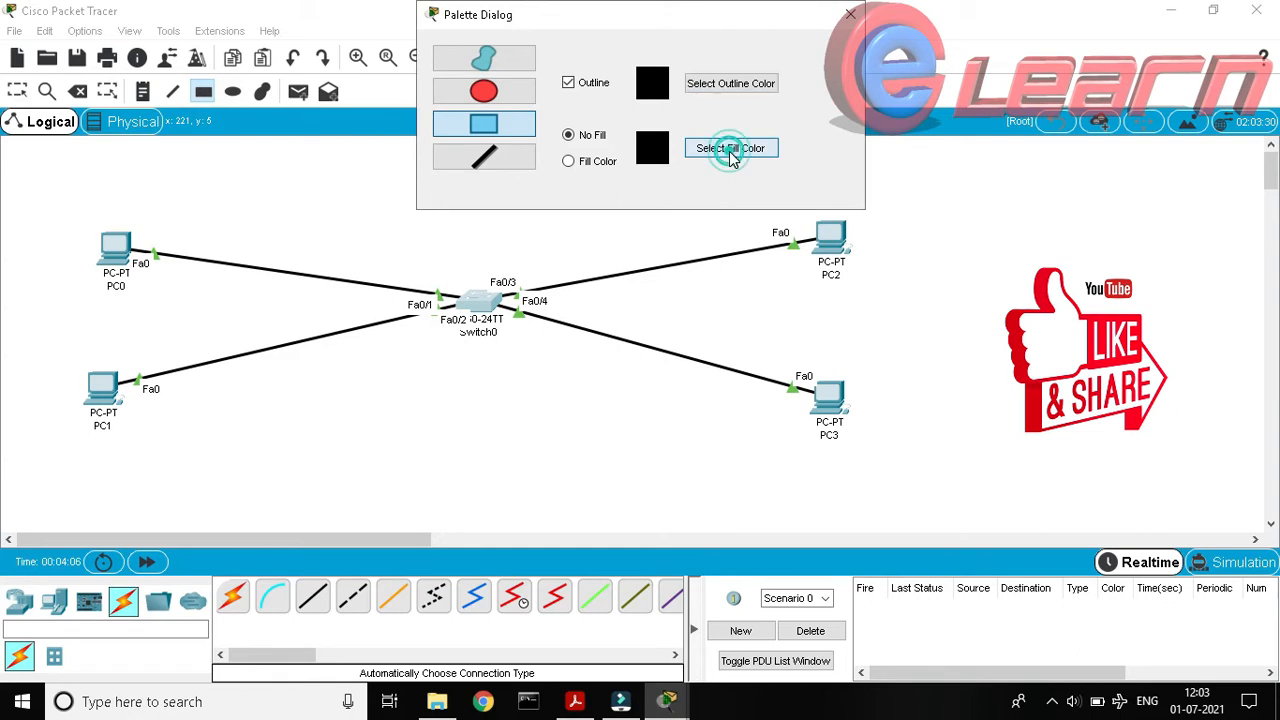
pyautogui.click(766, 224)
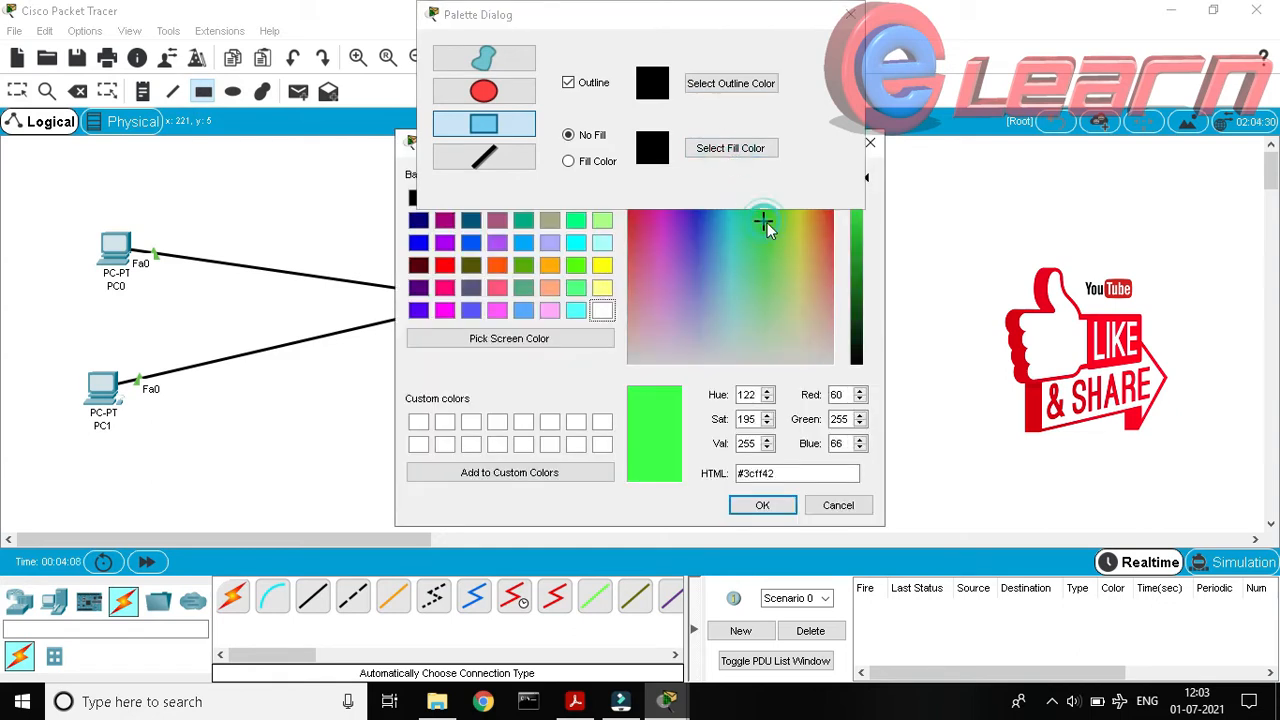
pyautogui.click(745, 504)
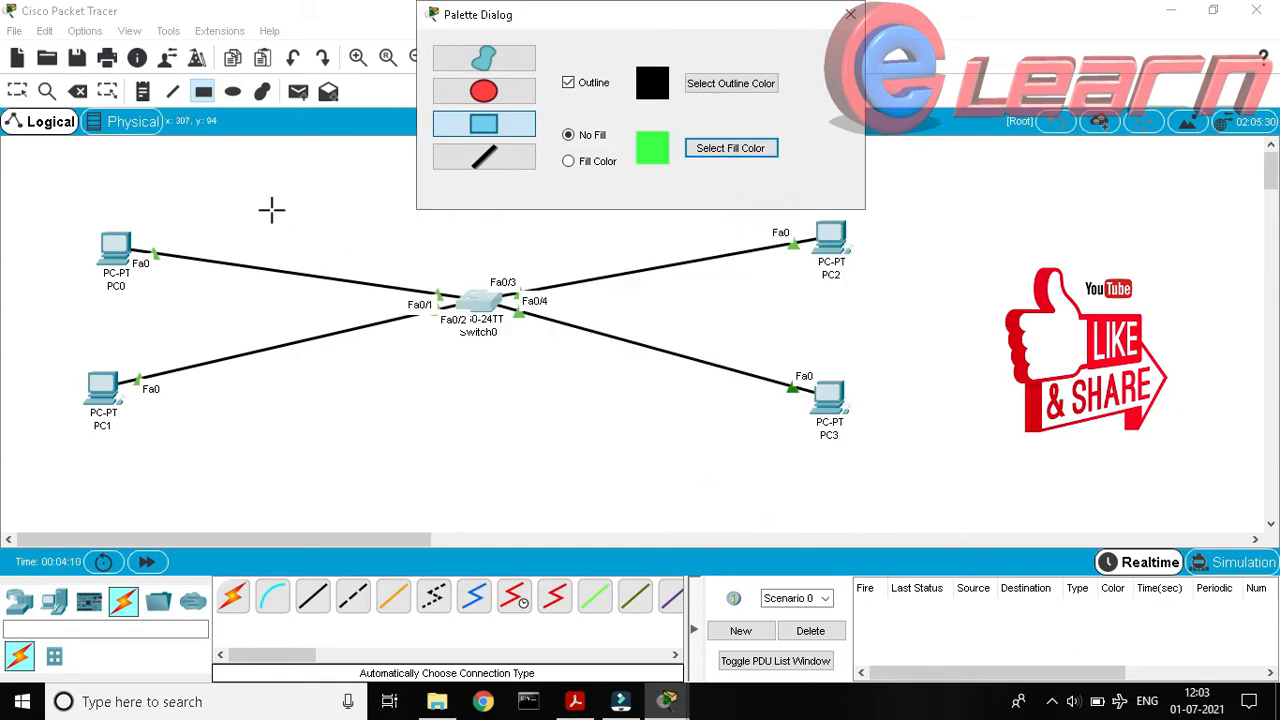
# Try to draw a rectangle over PC0 and PC1 with the No Fill option.
pyautogui.click(263, 171)
pyautogui.click(174, 326)
pyautogui.moveTo(166, 331); pyautogui.dragTo(94, 402)
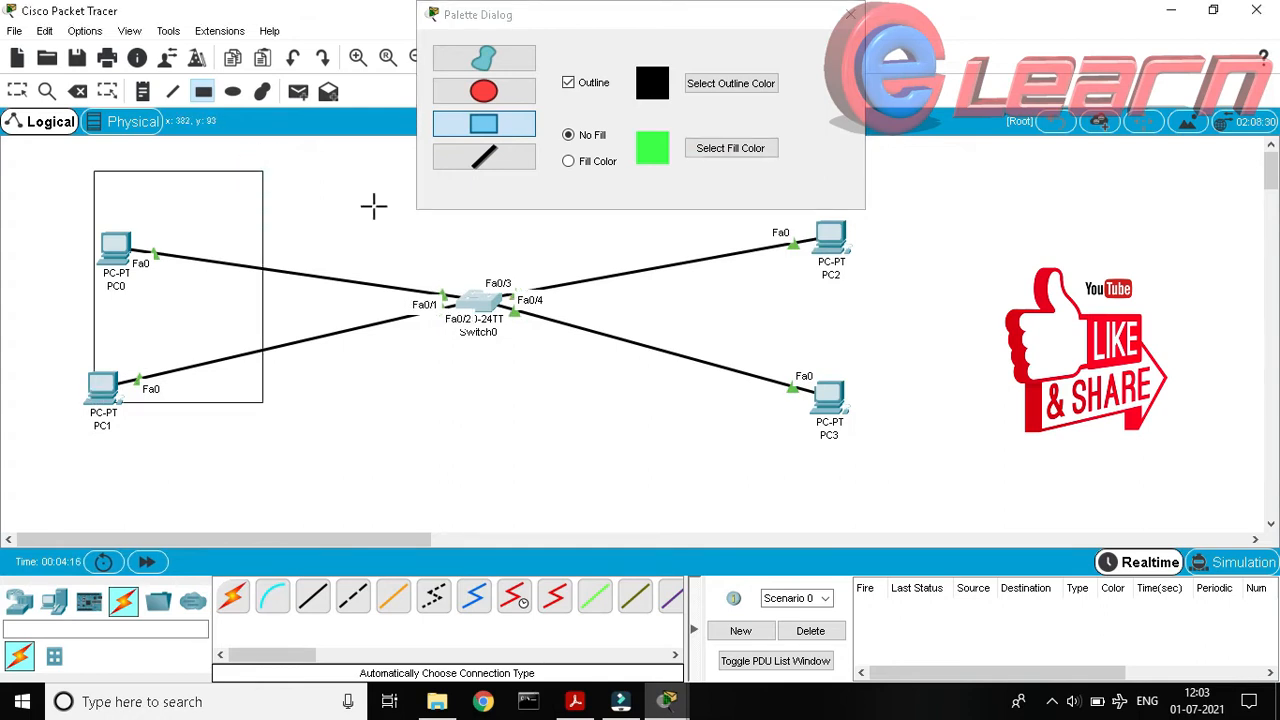
# Enable Fill Color and draw a green rectangle enclosing PC0 and PC1.
pyautogui.click(568, 161)
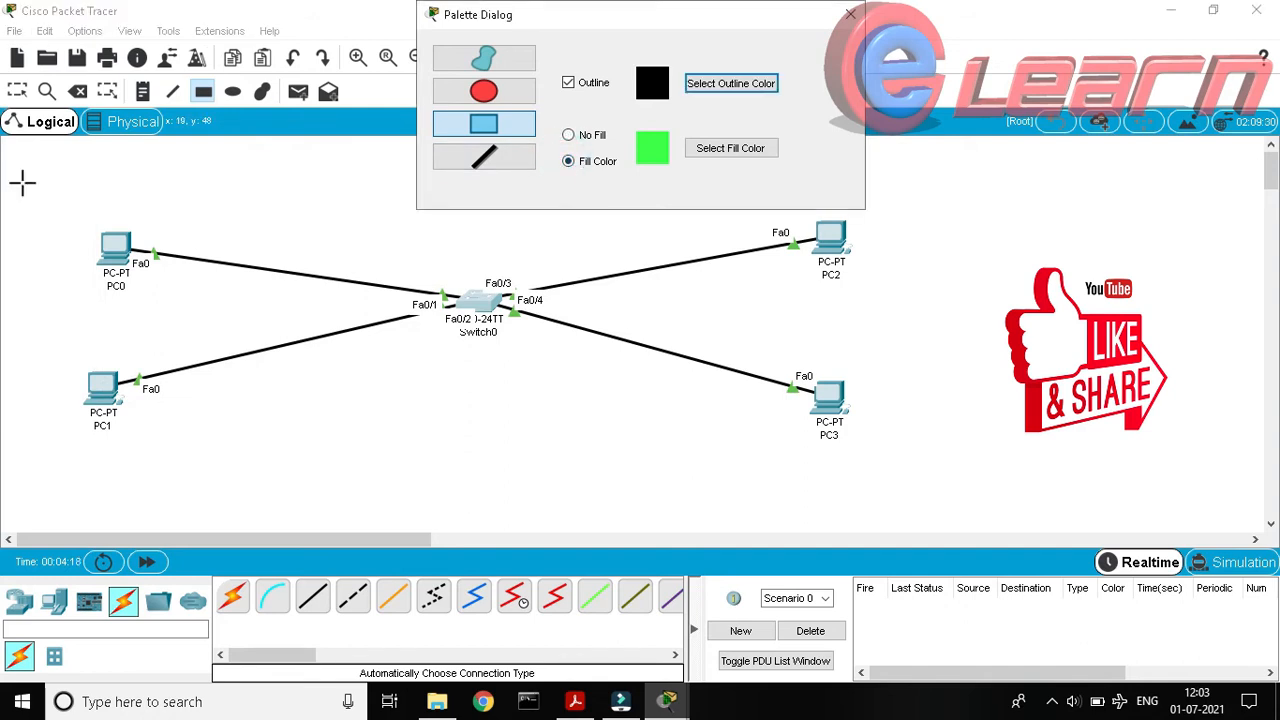
pyautogui.moveTo(306, 179); pyautogui.dragTo(135, 382)
pyautogui.moveTo(76, 467); pyautogui.dragTo(34, 477)
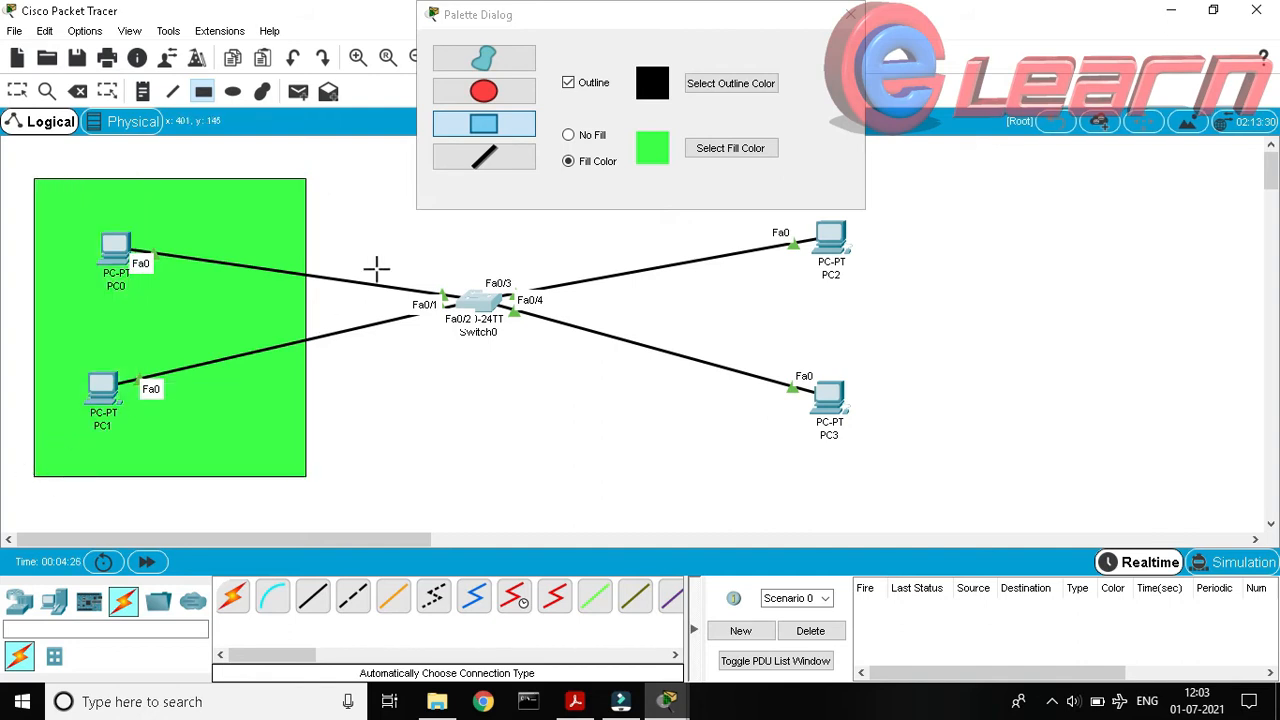
# Set the fill color to red #ff0000, draw a rectangle enclosing PC2 and PC3, and close the palette.
pyautogui.click(696, 150)
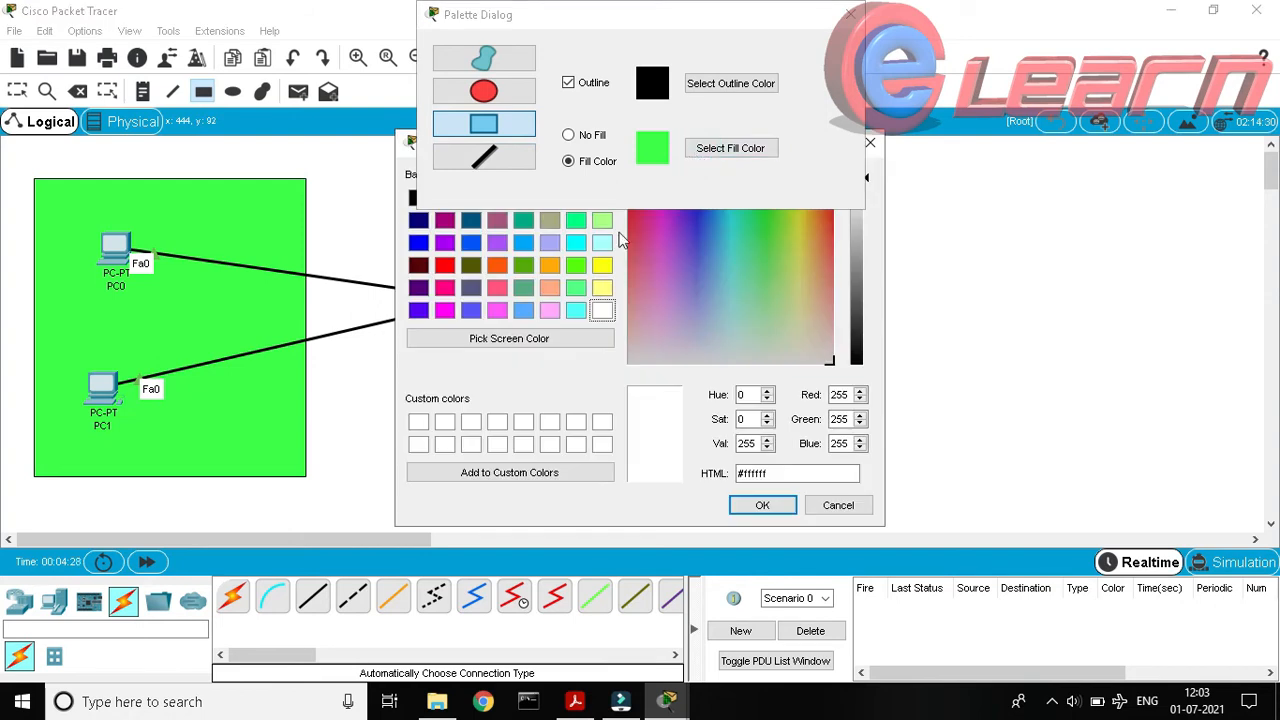
pyautogui.click(445, 265)
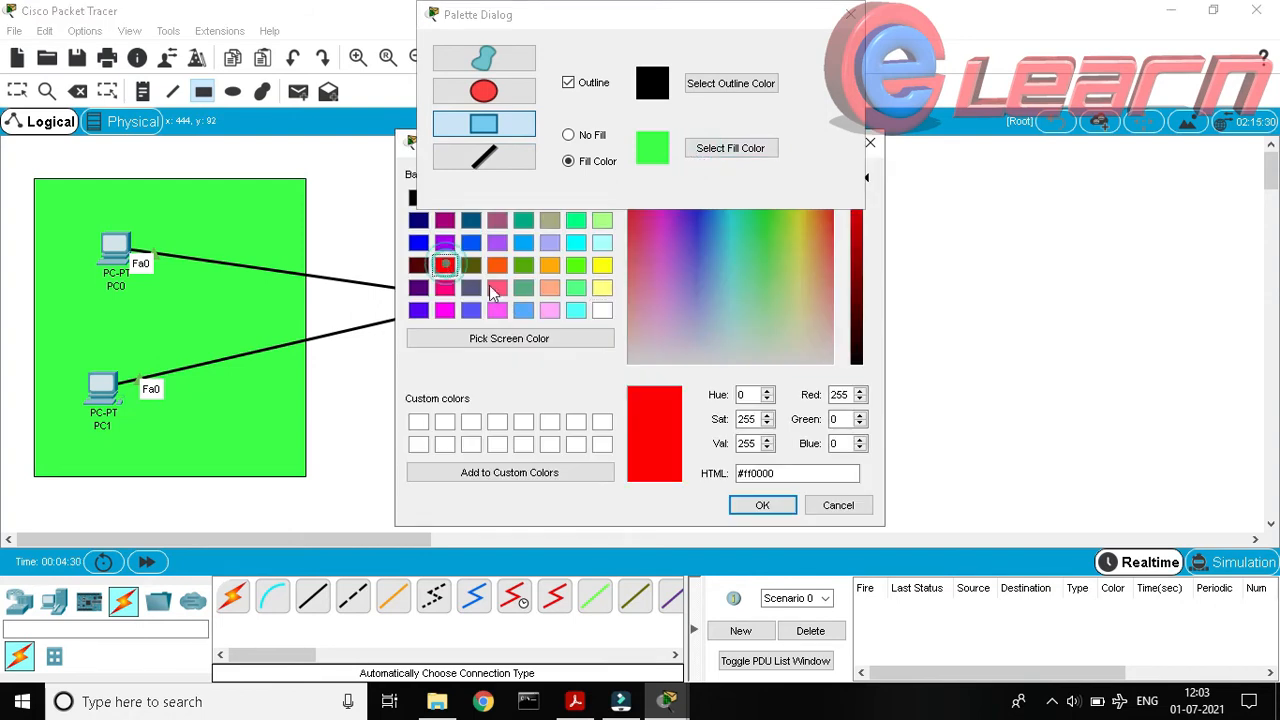
pyautogui.click(760, 505)
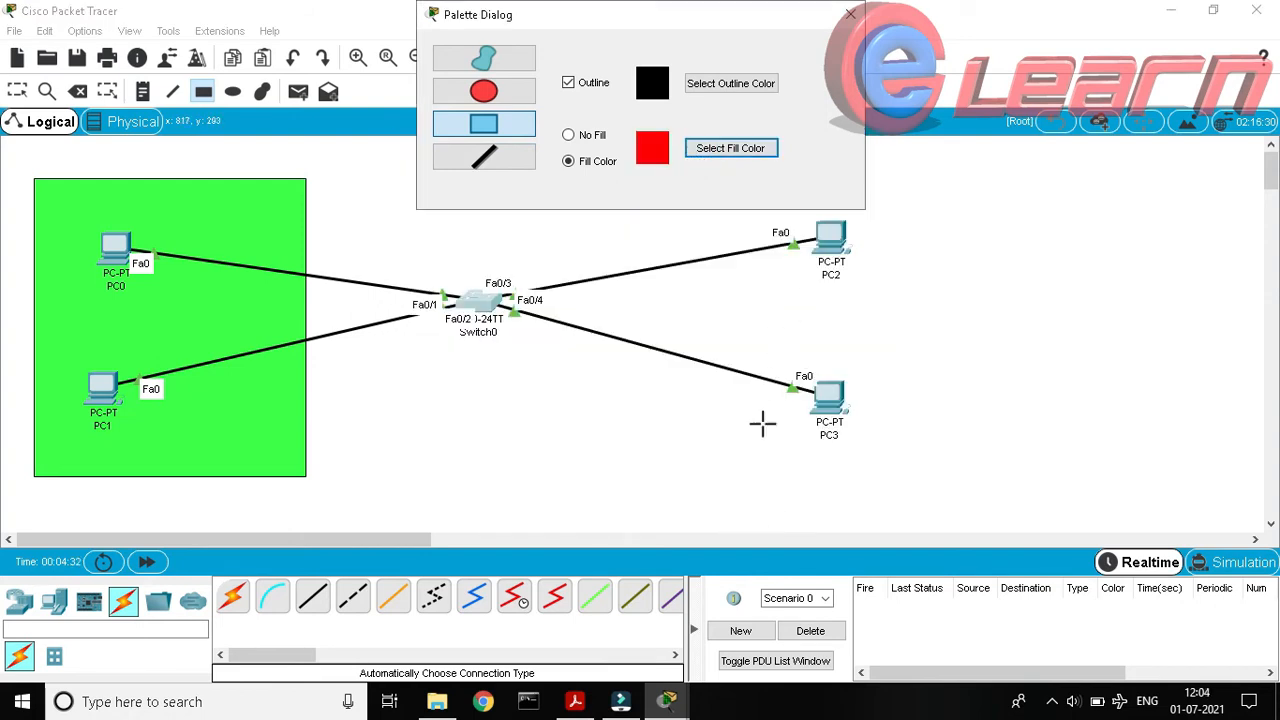
pyautogui.moveTo(717, 478); pyautogui.dragTo(735, 481)
pyautogui.moveTo(910, 241); pyautogui.dragTo(969, 152)
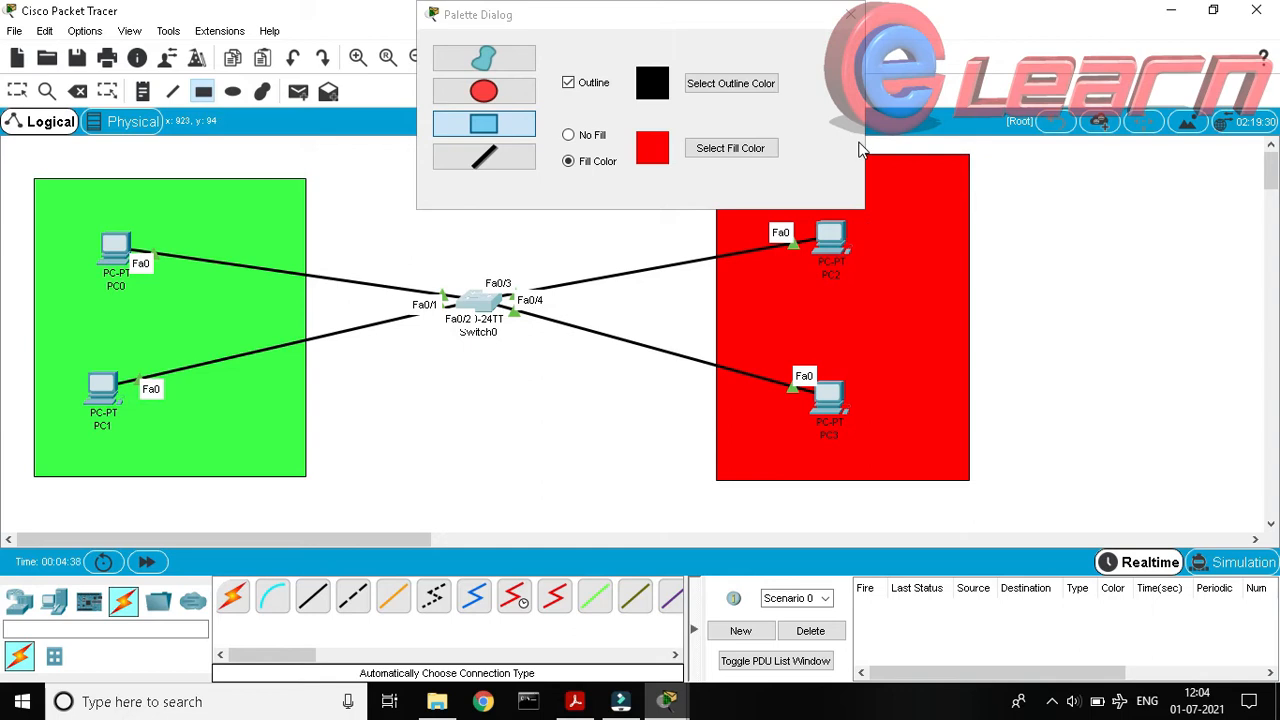
pyautogui.click(851, 13)
pyautogui.click(851, 13)
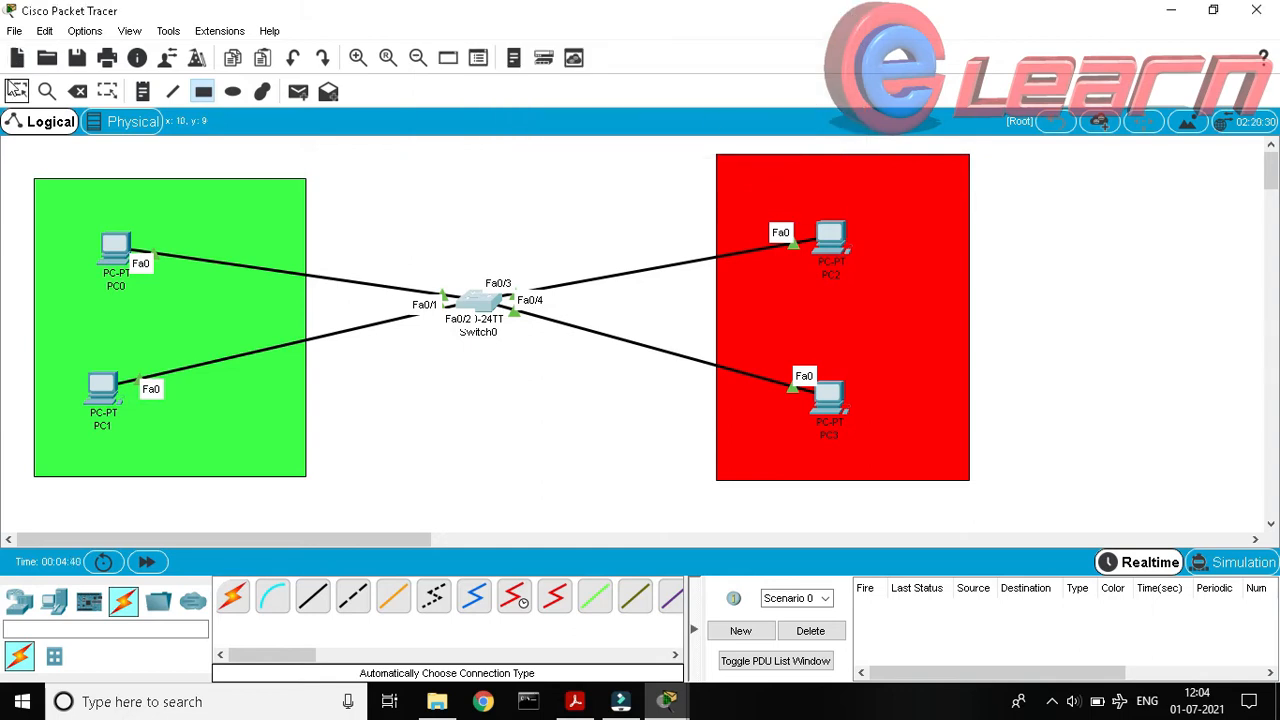
# Place a note reading "vlan- green" above PC0 inside the green rectangle.
pyautogui.click(142, 91)
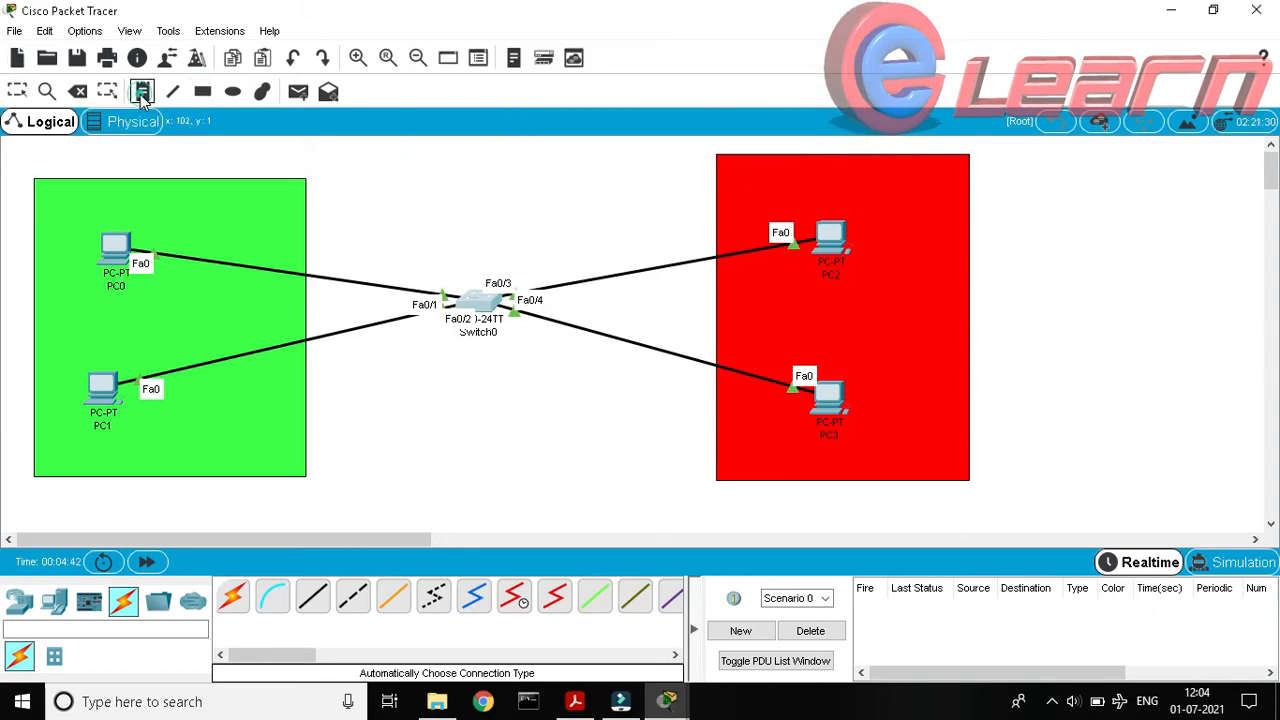
pyautogui.click(39, 190)
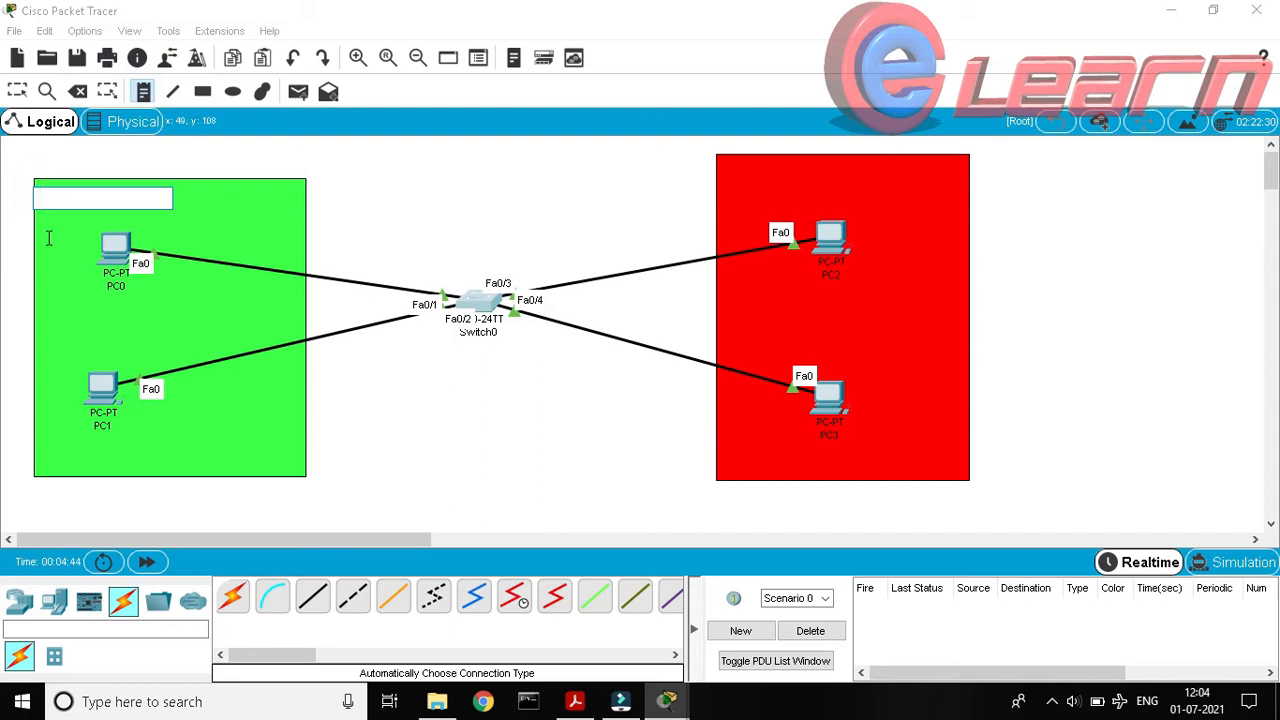
pyautogui.write('vlan- green')
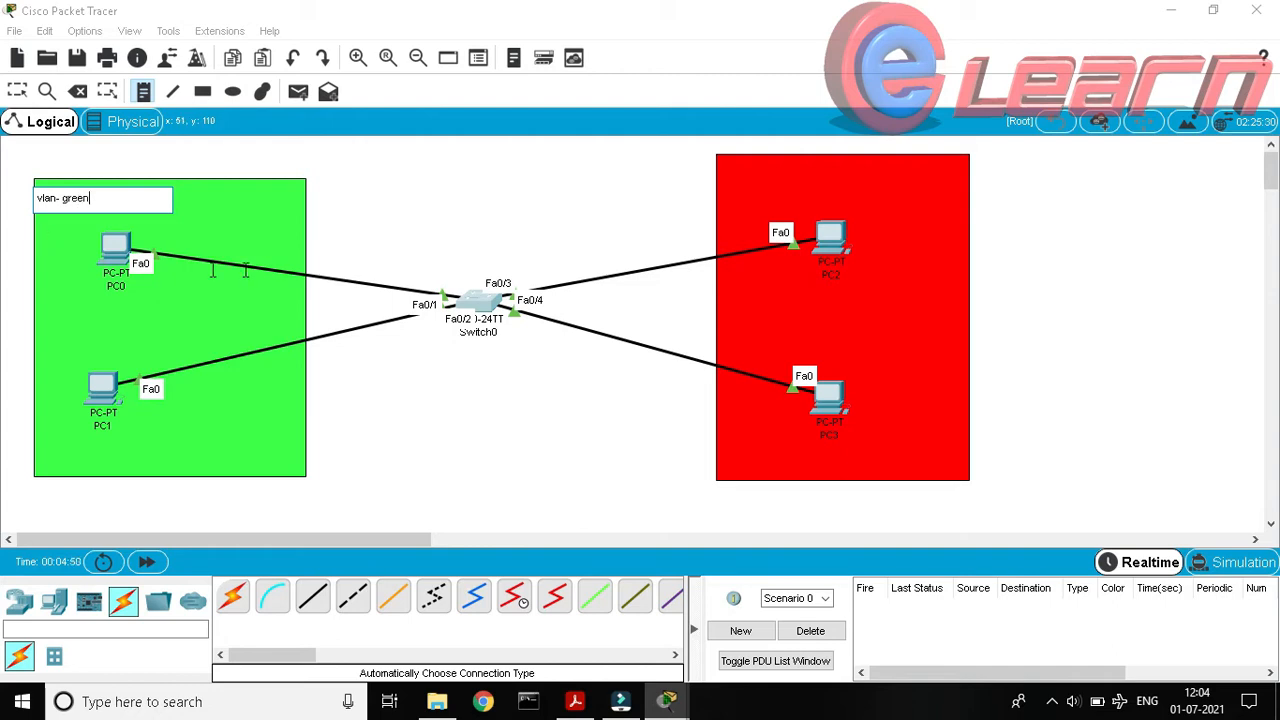
# Place a note reading "vlan - red" above PC2 inside the red rectangle and leave the note tool.
pyautogui.click(740, 165)
pyautogui.write('vlan - red')
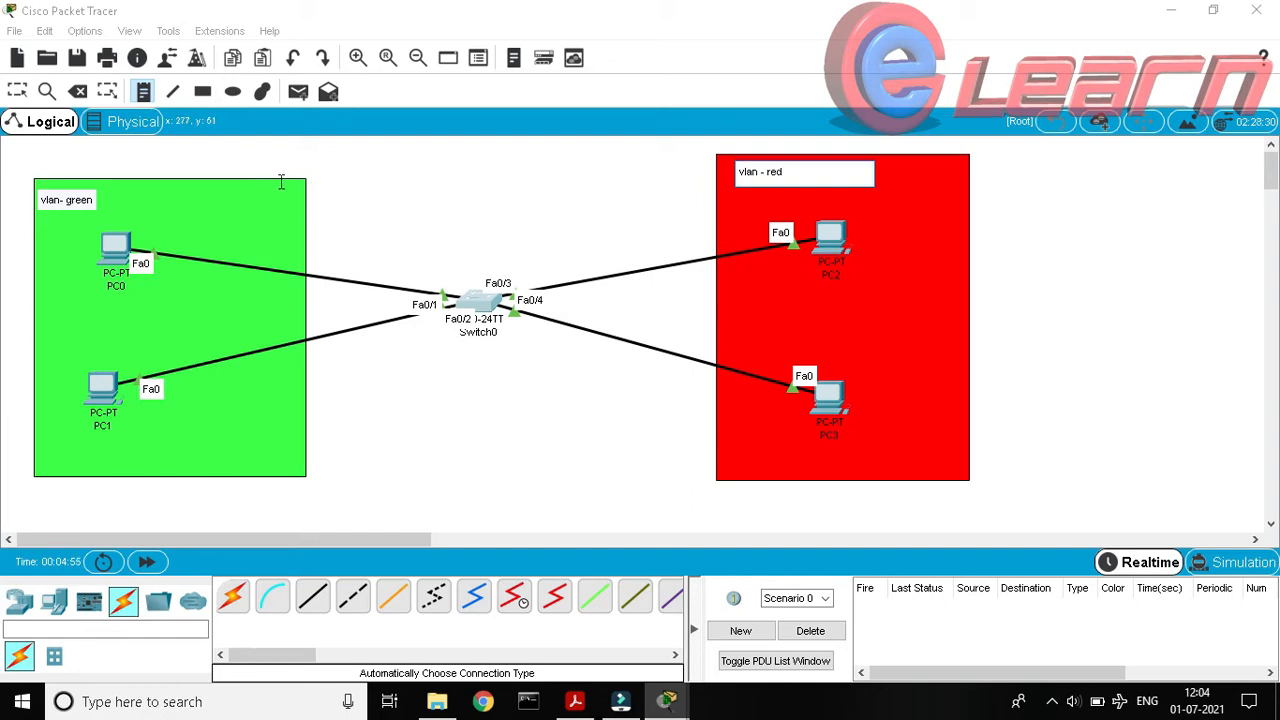
pyautogui.click(341, 178)
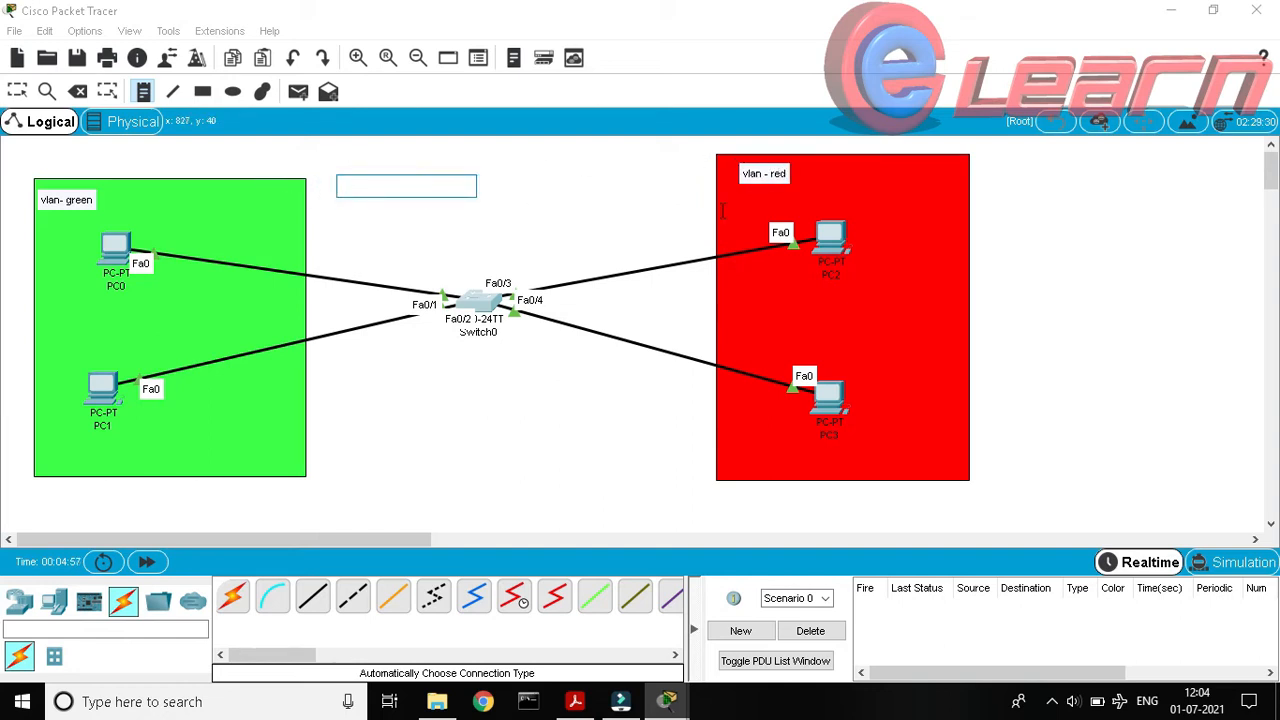
pyautogui.click(17, 91)
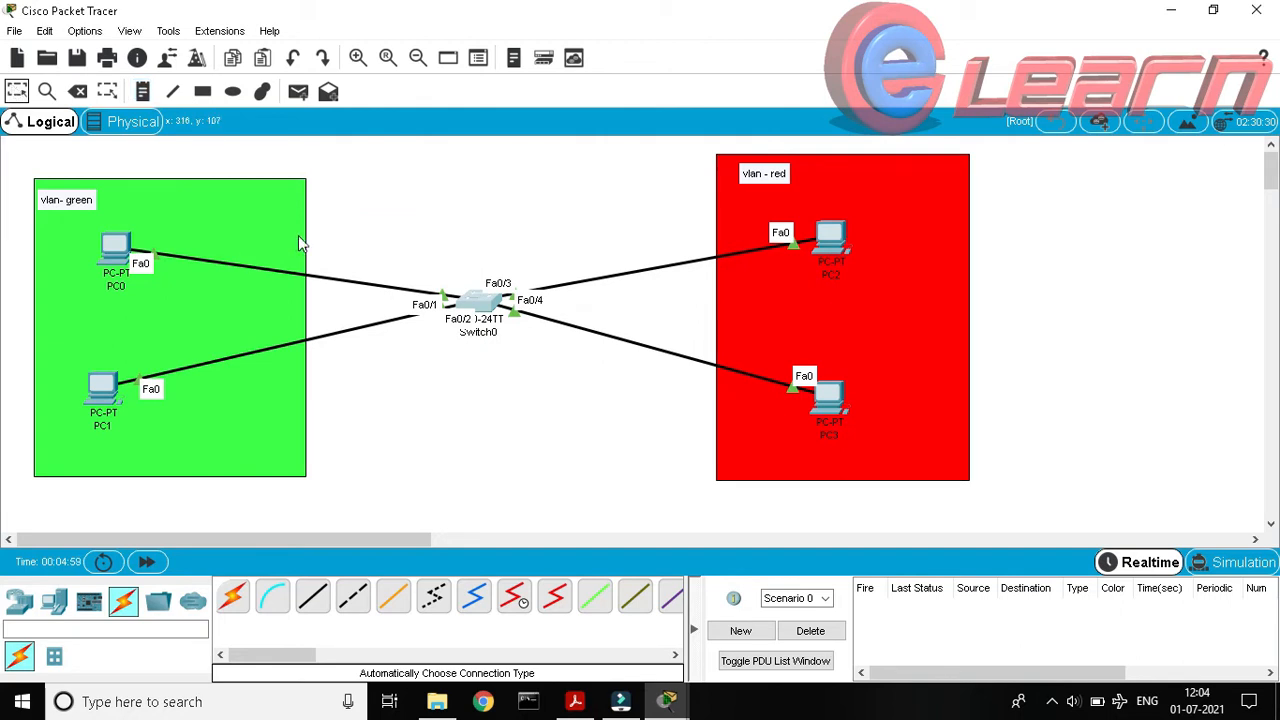
# In Switch0's command line, enter interface f0/1 and assign it to VLAN 2 with switchport access vlan 2.
pyautogui.click(487, 308)
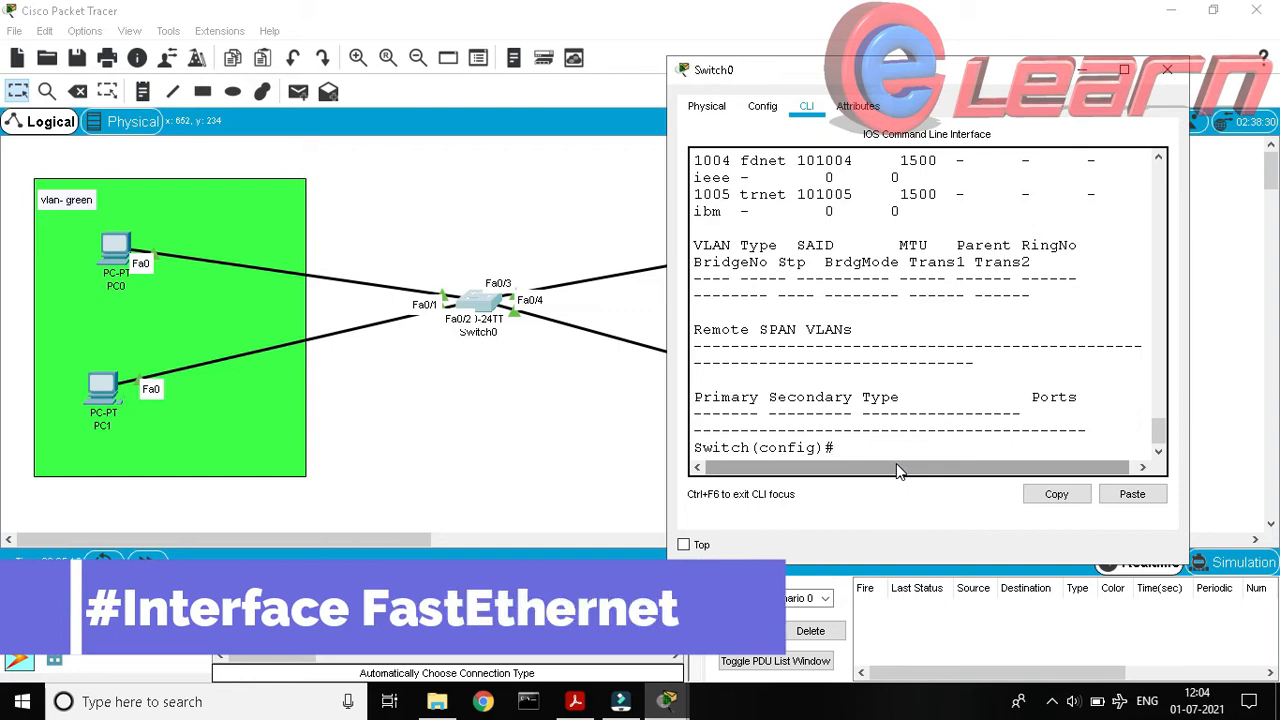
pyautogui.write('in')
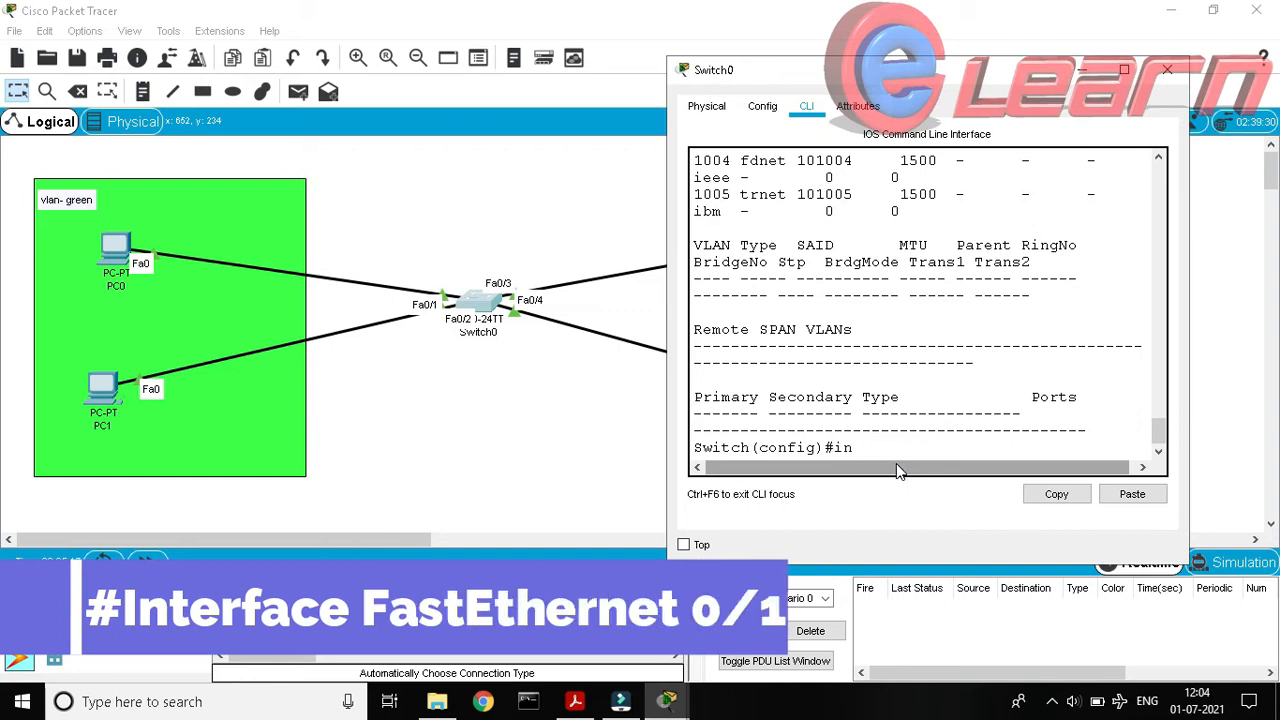
pyautogui.write('t f0/1')
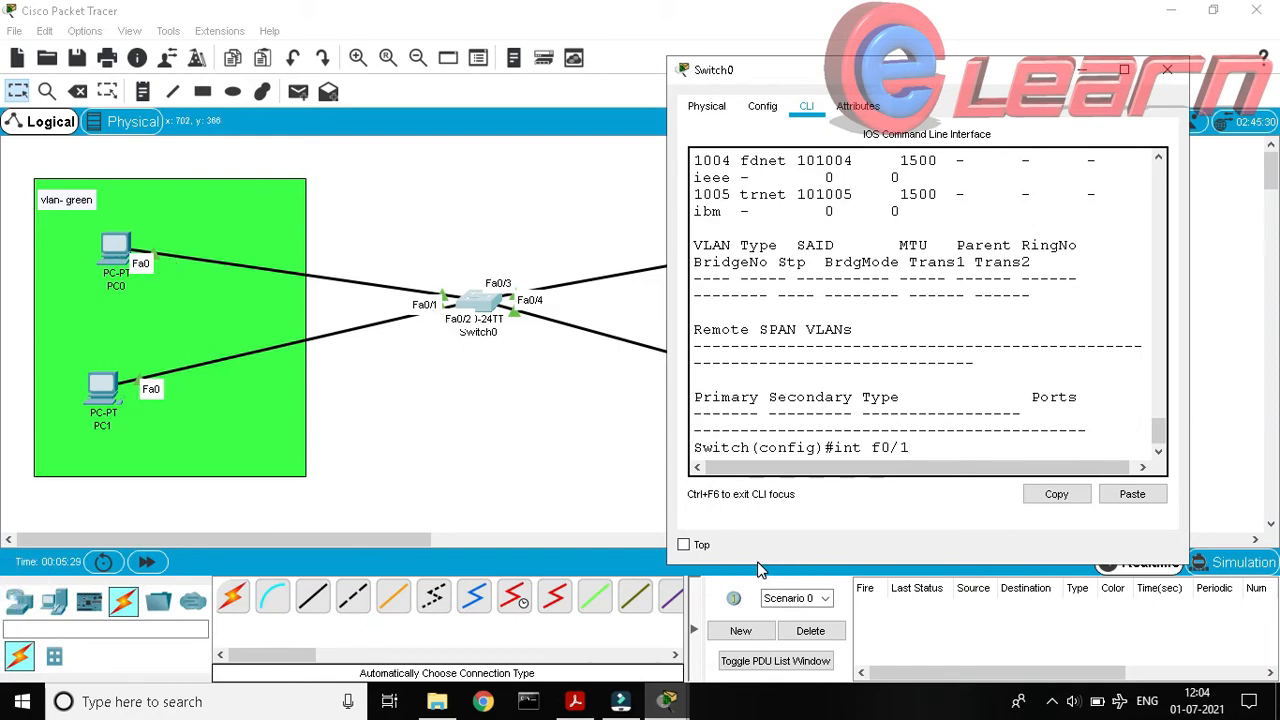
pyautogui.press('Return')
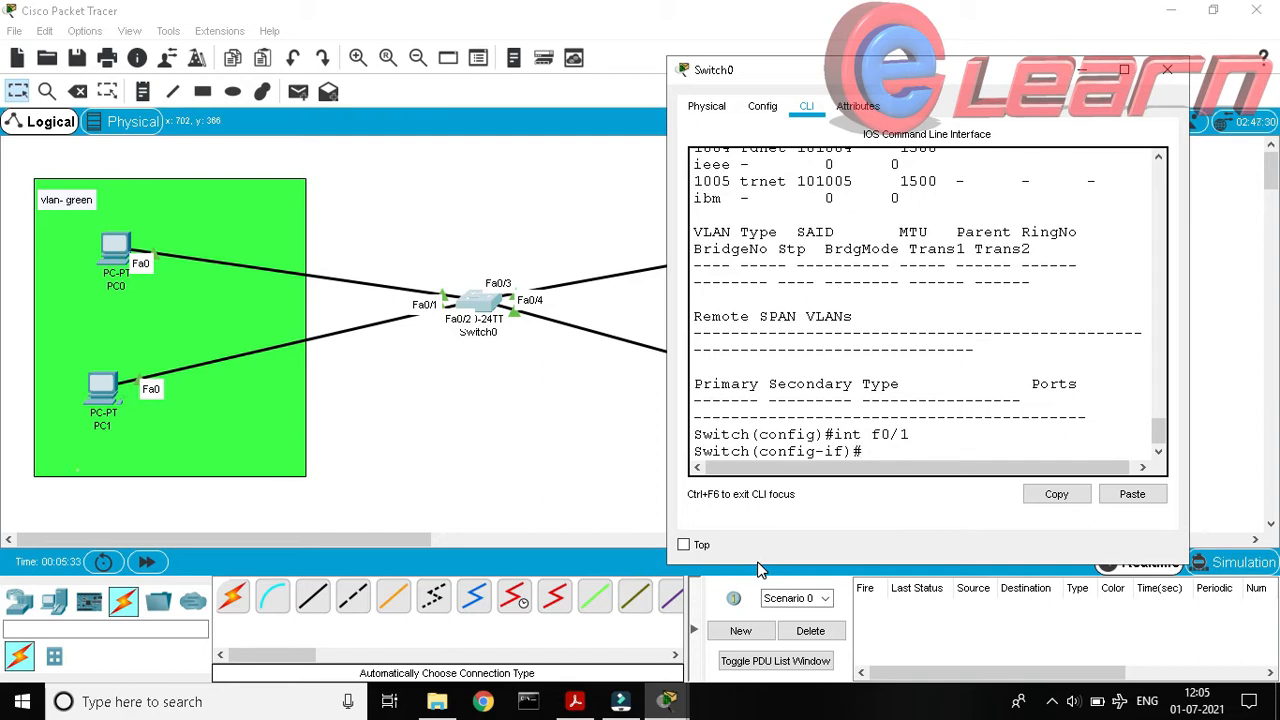
pyautogui.write('swi')
pyautogui.press('Tab')
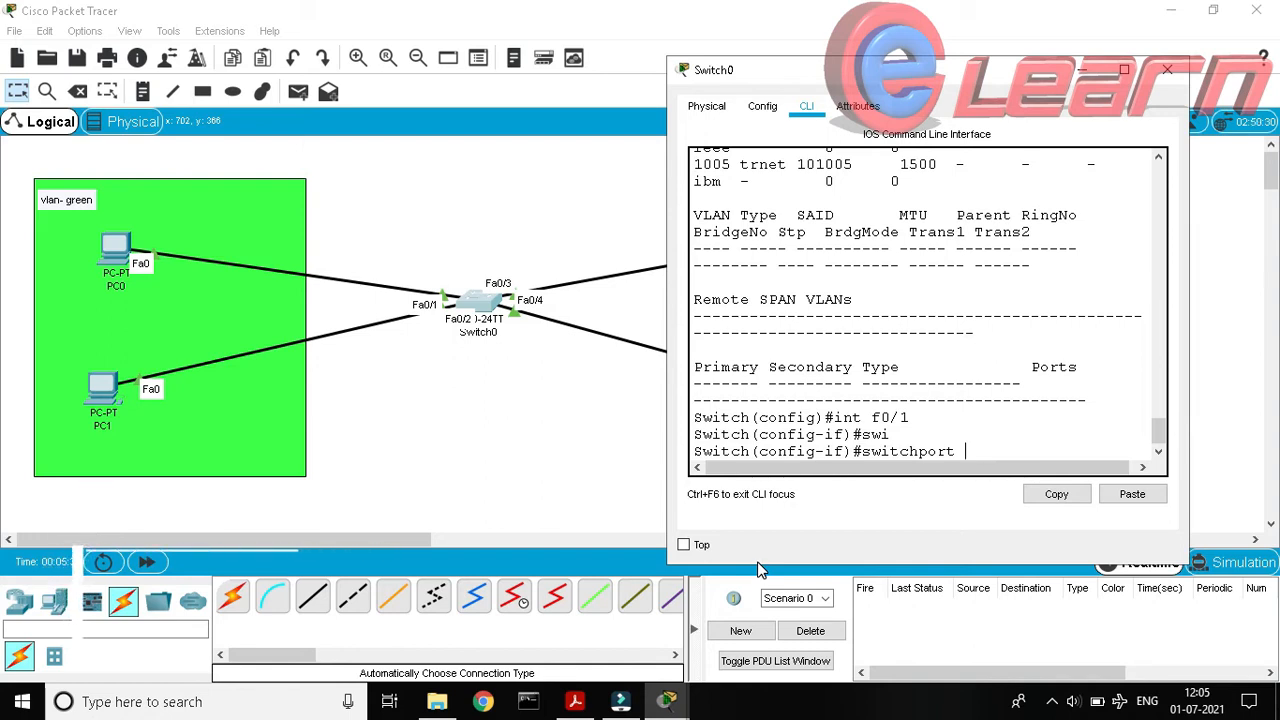
pyautogui.write('ac')
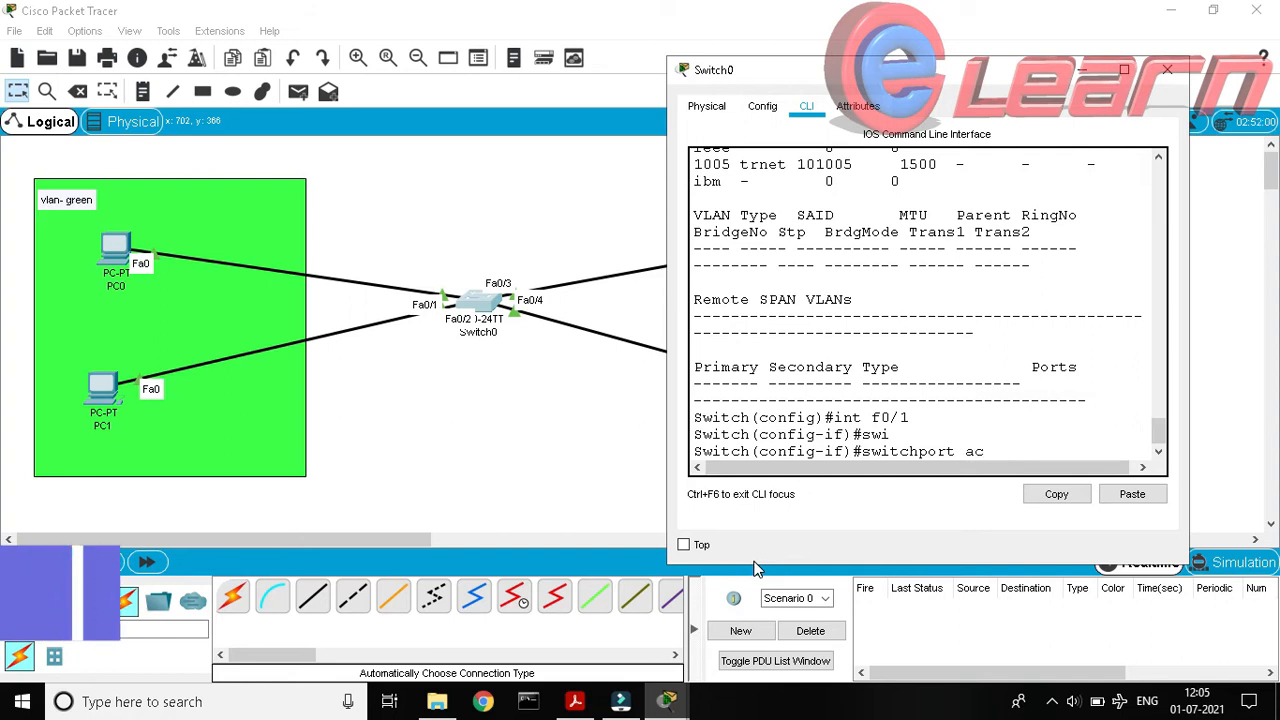
pyautogui.press('Tab')
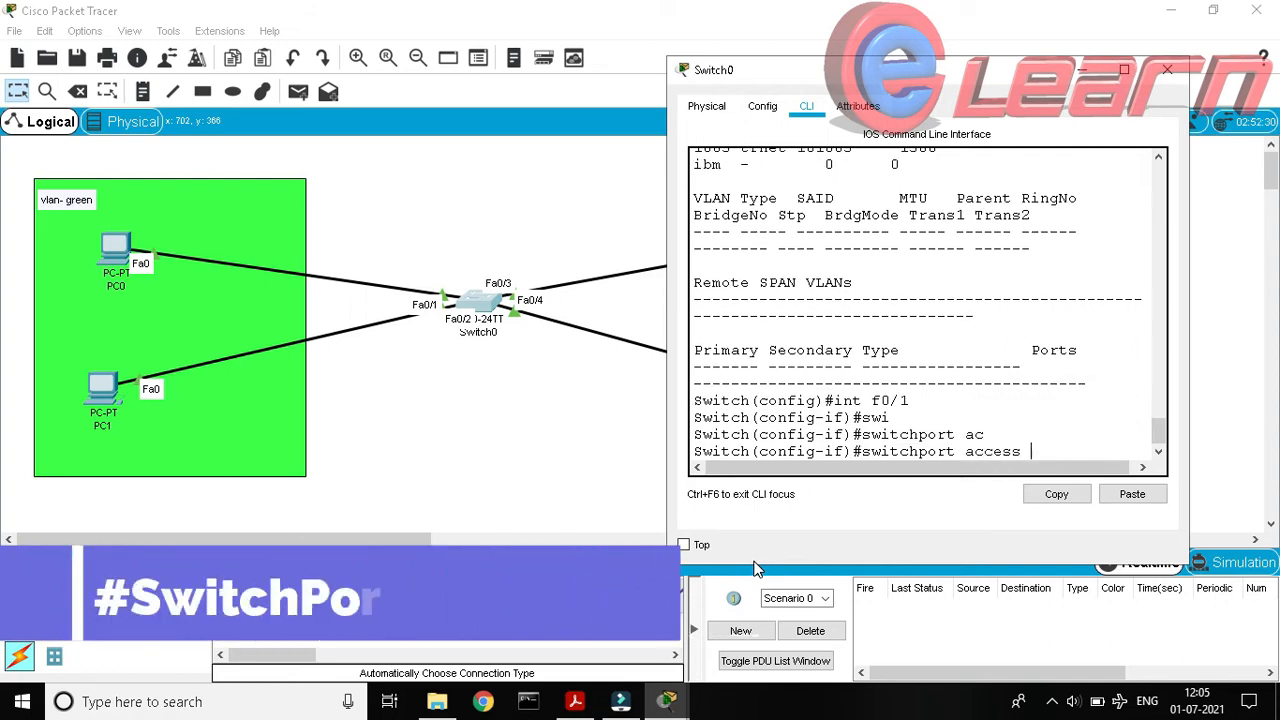
pyautogui.write('vlan')
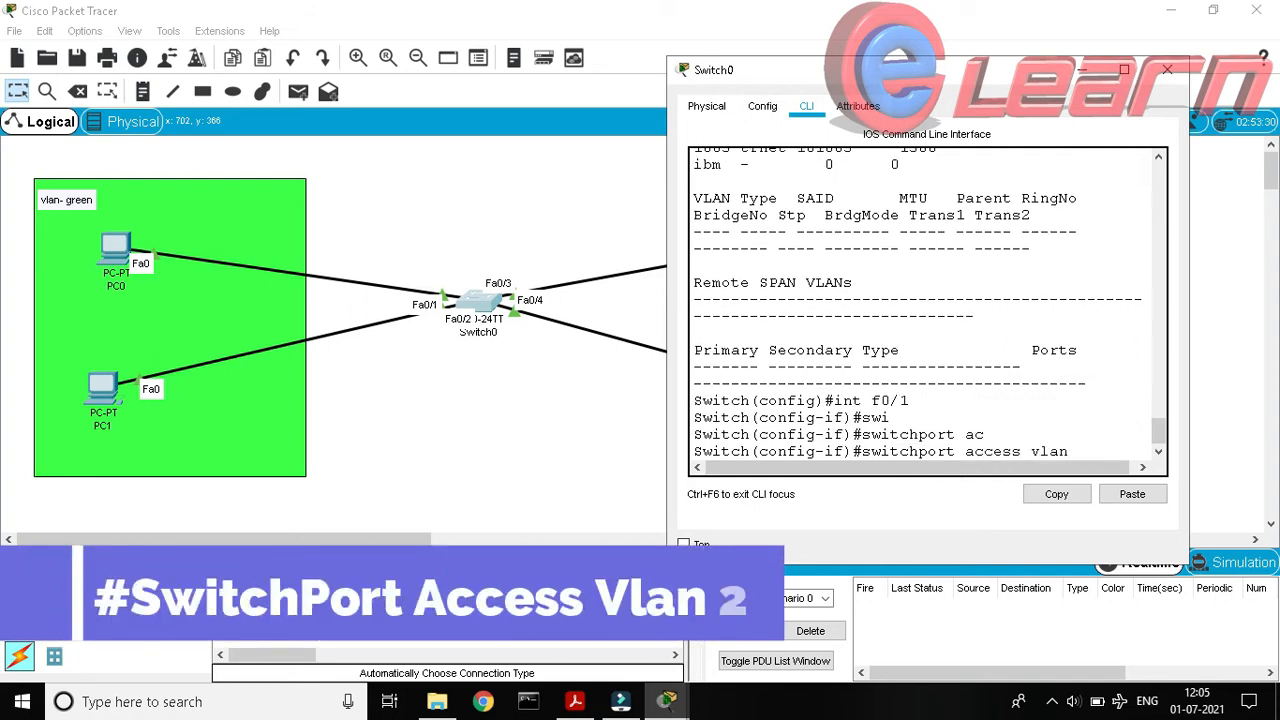
pyautogui.write(' 2')
pyautogui.press('Return')
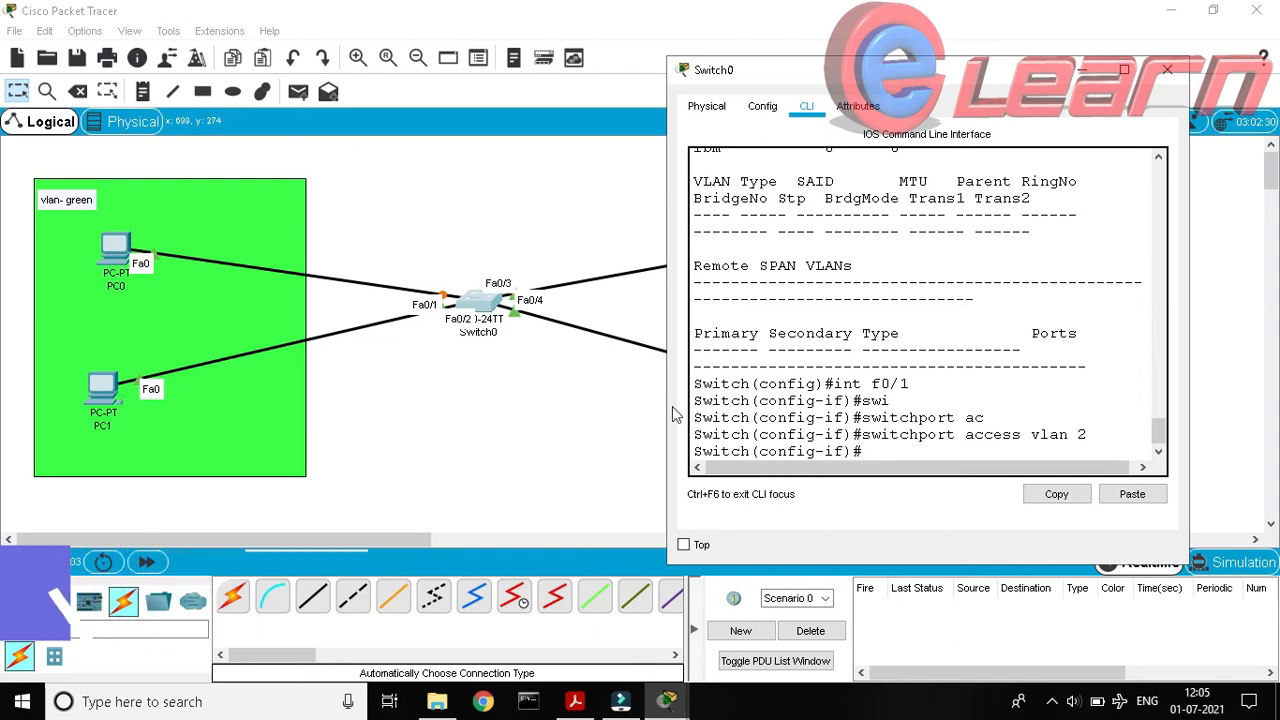
# Repeat int f0/1 and switchport access vlan 2, then exit to global configuration mode.
pyautogui.write('int f0/1')
pyautogui.press('Return')
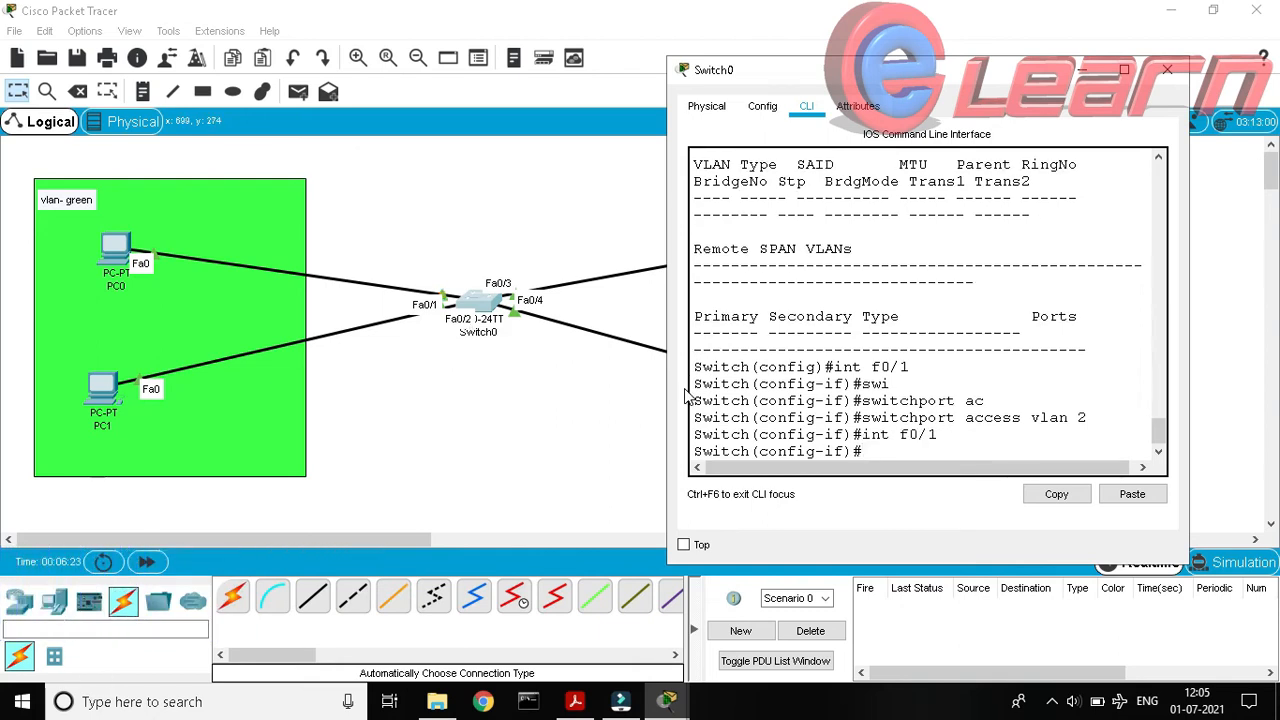
pyautogui.write('switchport access vlan 2')
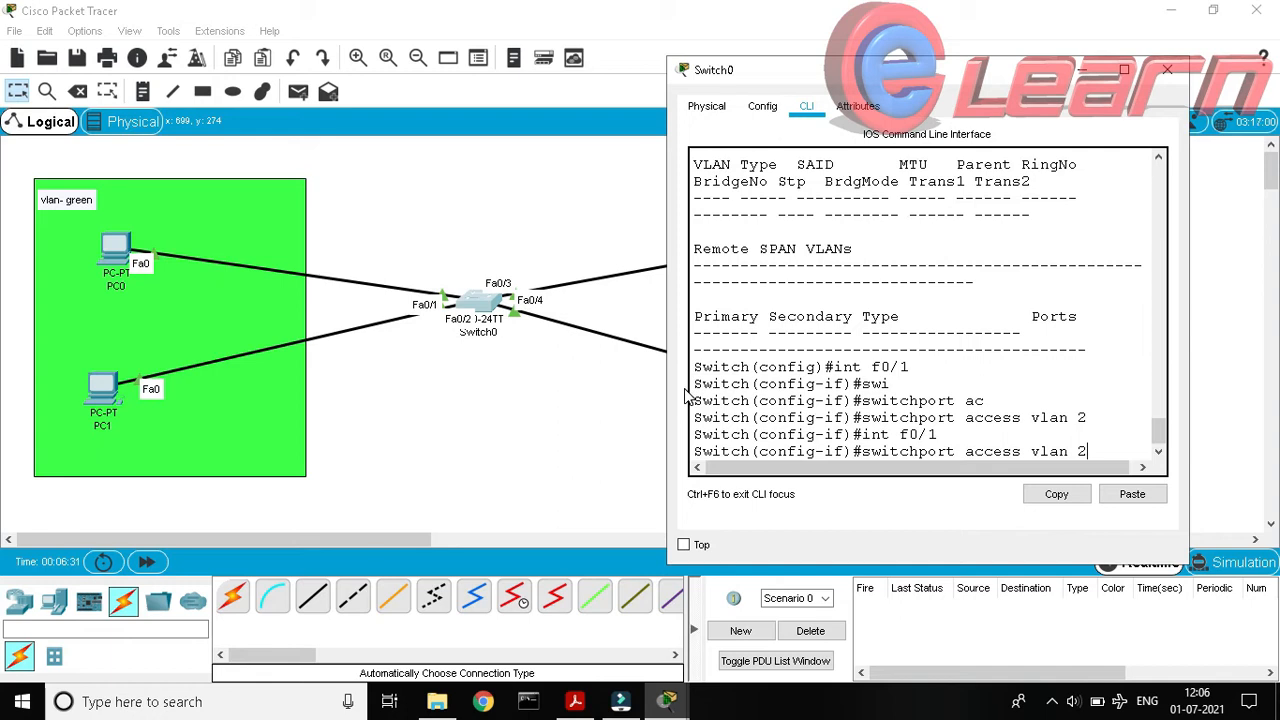
pyautogui.press('Return')
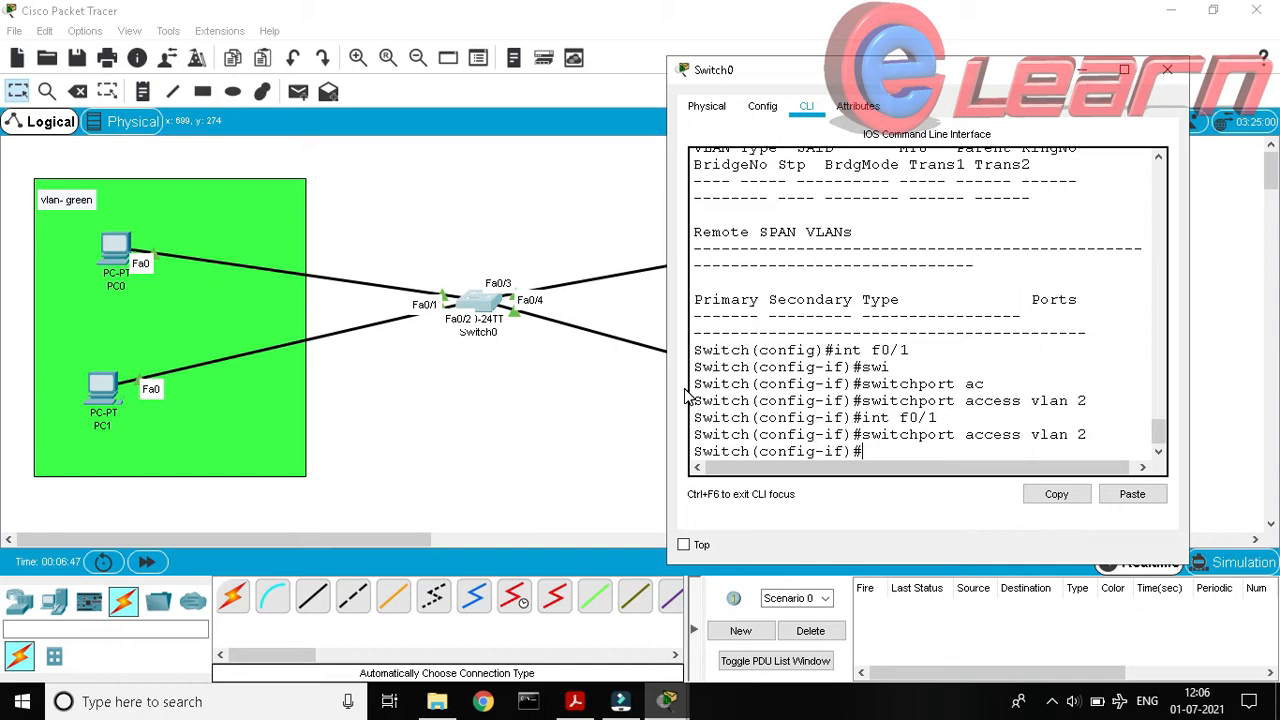
pyautogui.moveTo(842, 73); pyautogui.dragTo(309, 65)
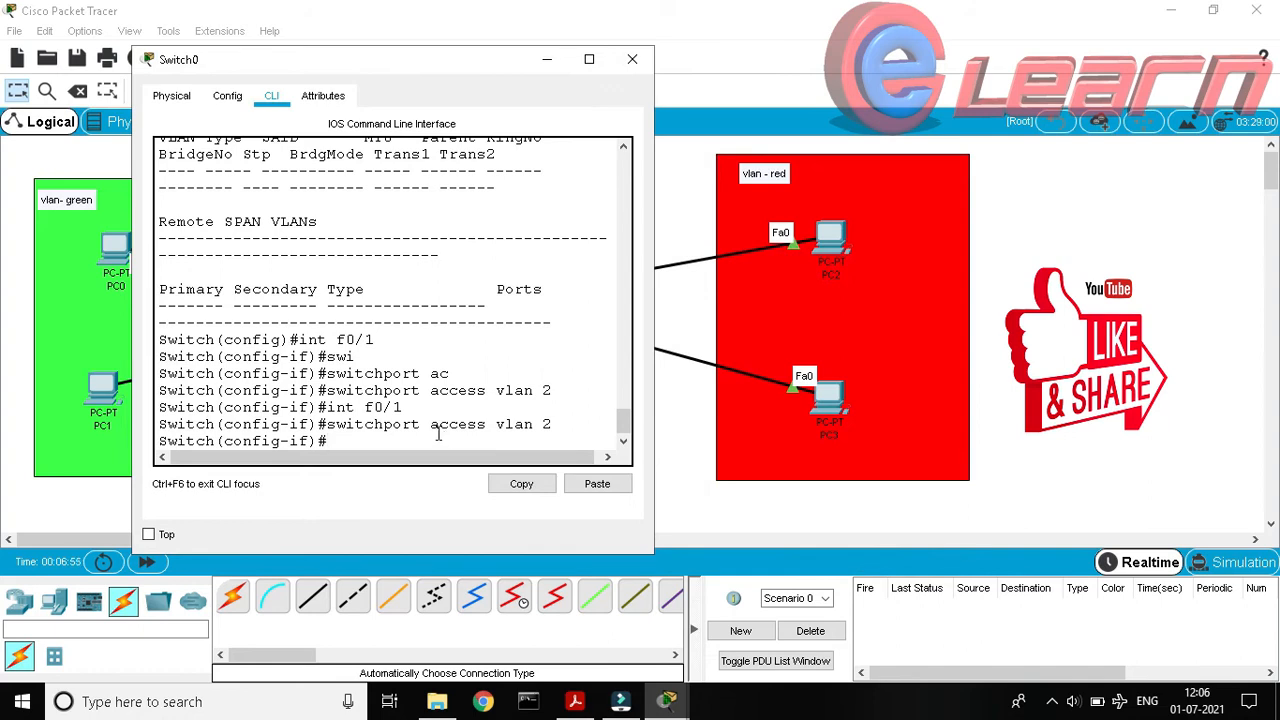
pyautogui.press('Return')
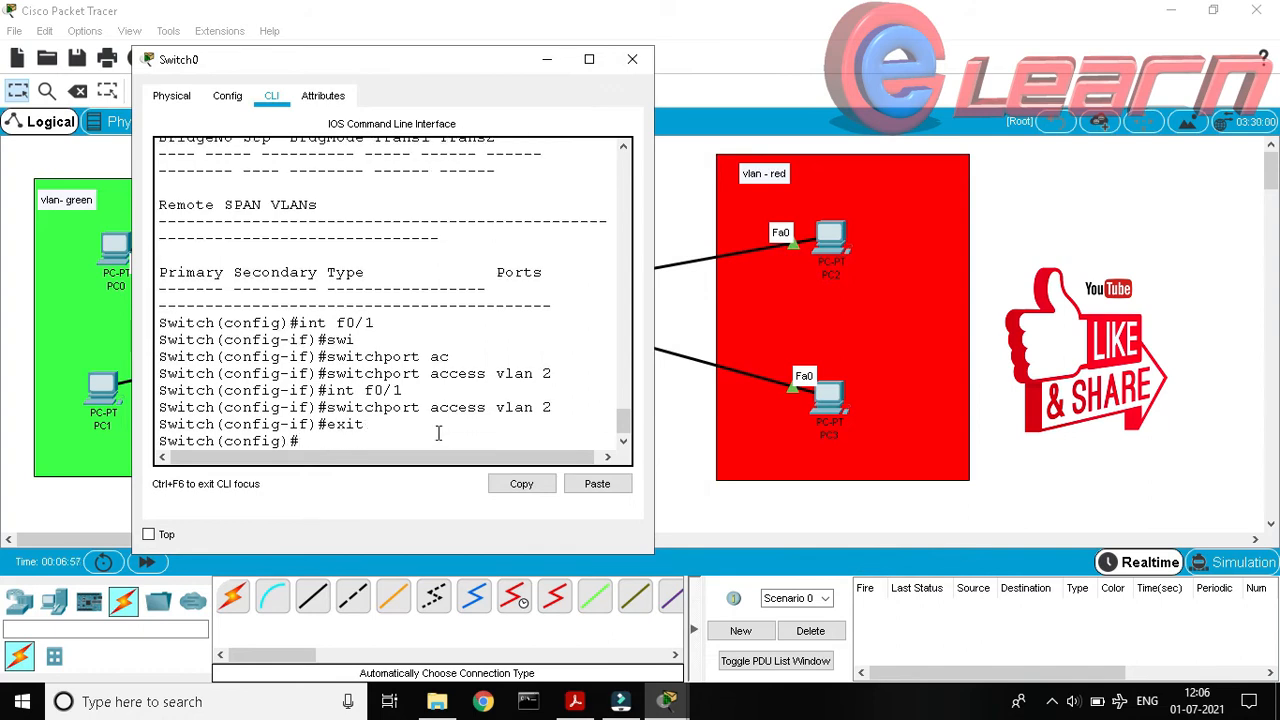
# Run do show vlan and examine the port assignments of the green and red VLANs in the enlarged window.
pyautogui.write('do show vlan')
pyautogui.press('Return')
pyautogui.press('space')
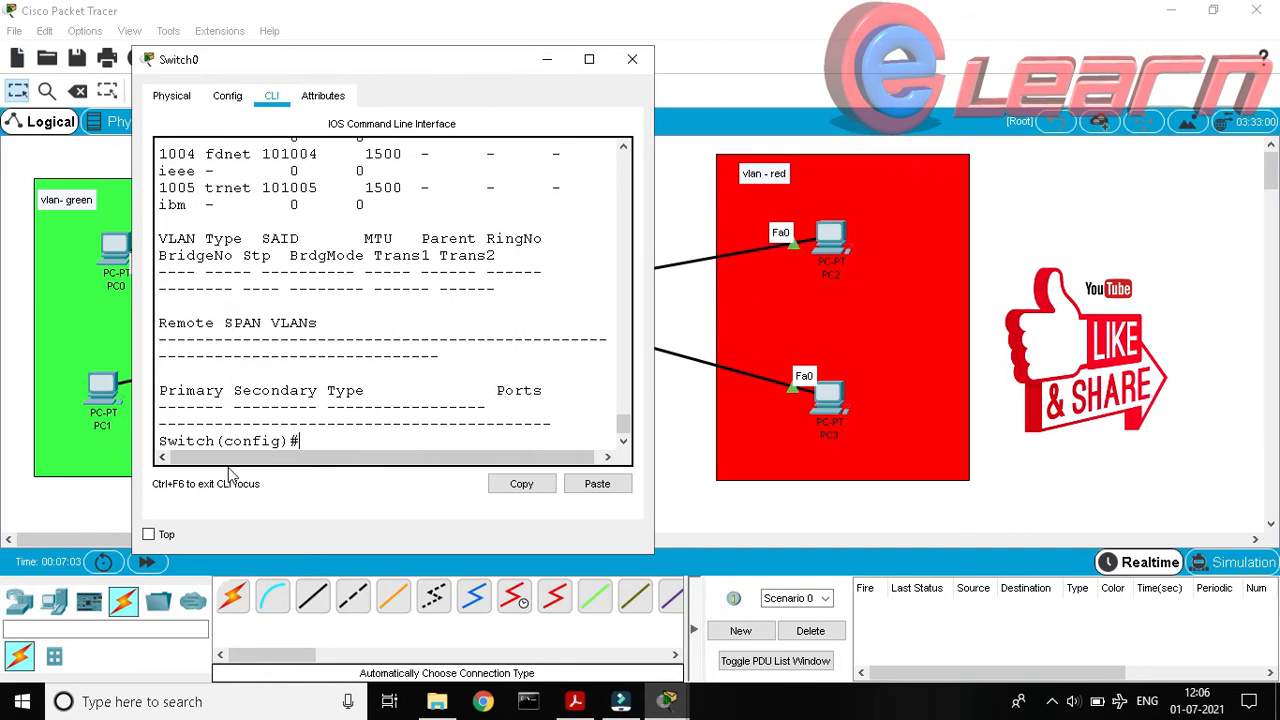
pyautogui.moveTo(621, 424); pyautogui.dragTo(622, 397)
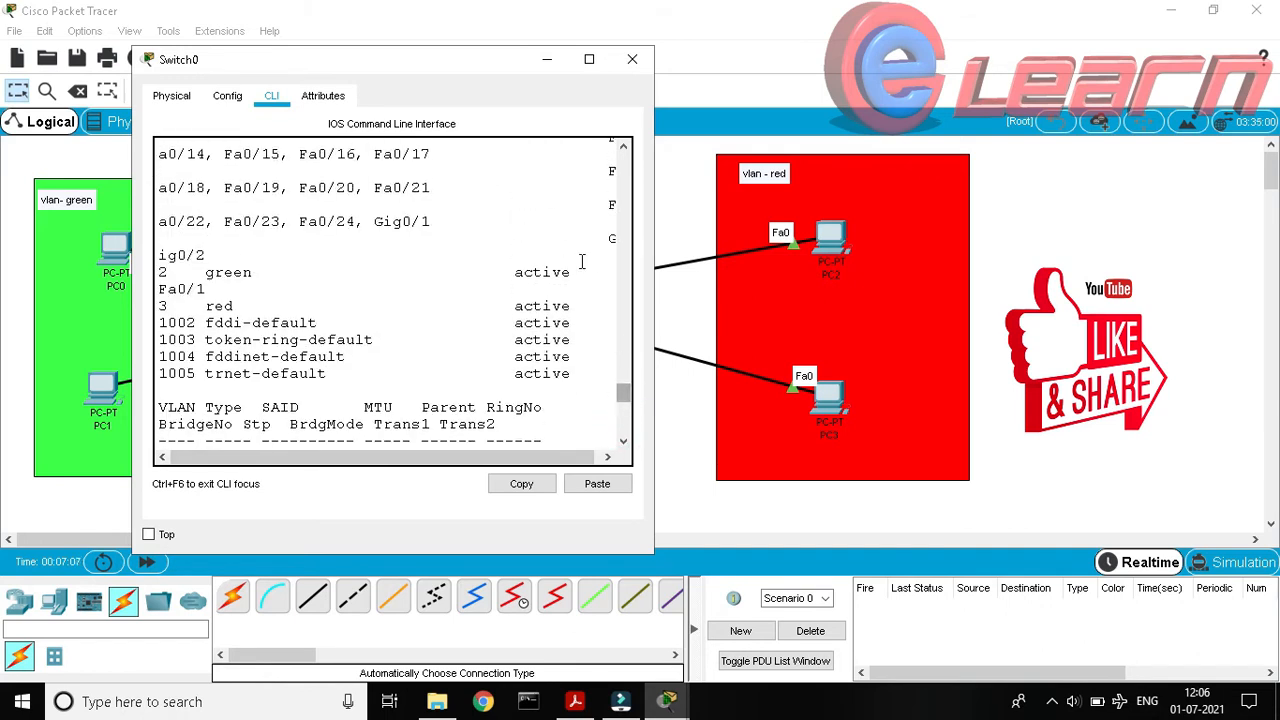
pyautogui.click(589, 59)
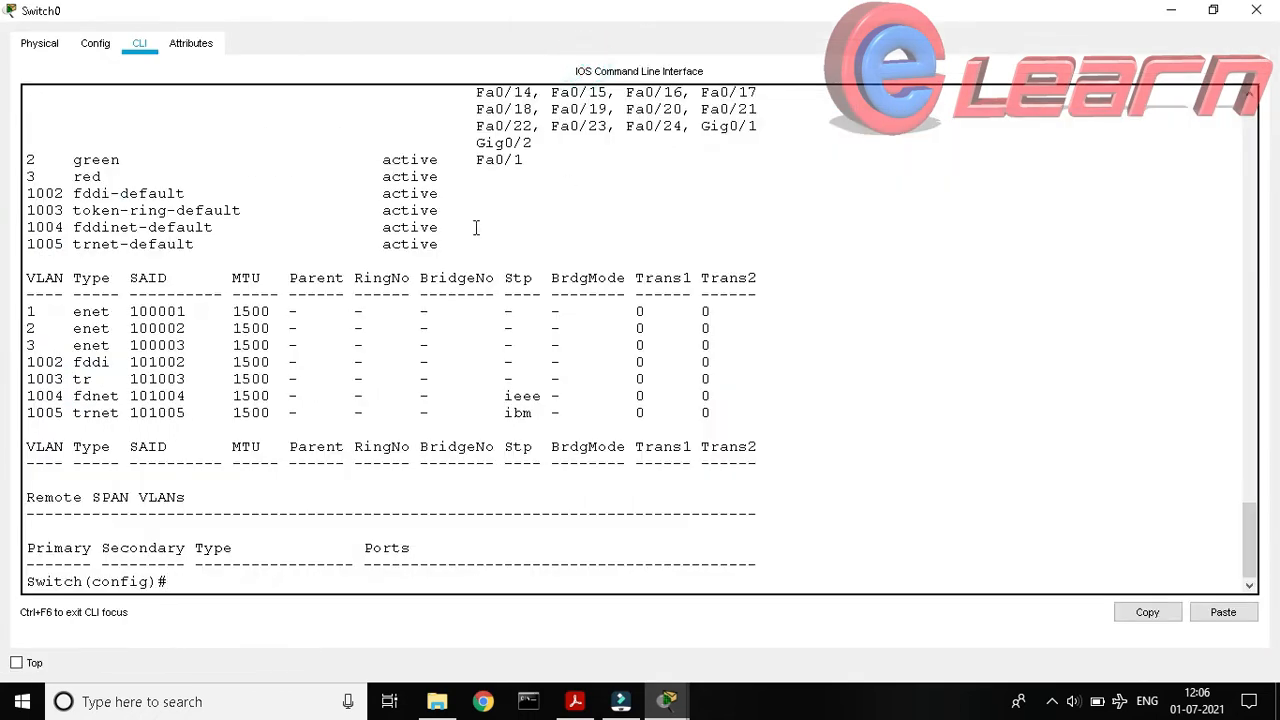
pyautogui.moveTo(48, 158); pyautogui.dragTo(103, 160)
pyautogui.moveTo(544, 170); pyautogui.dragTo(16, 153)
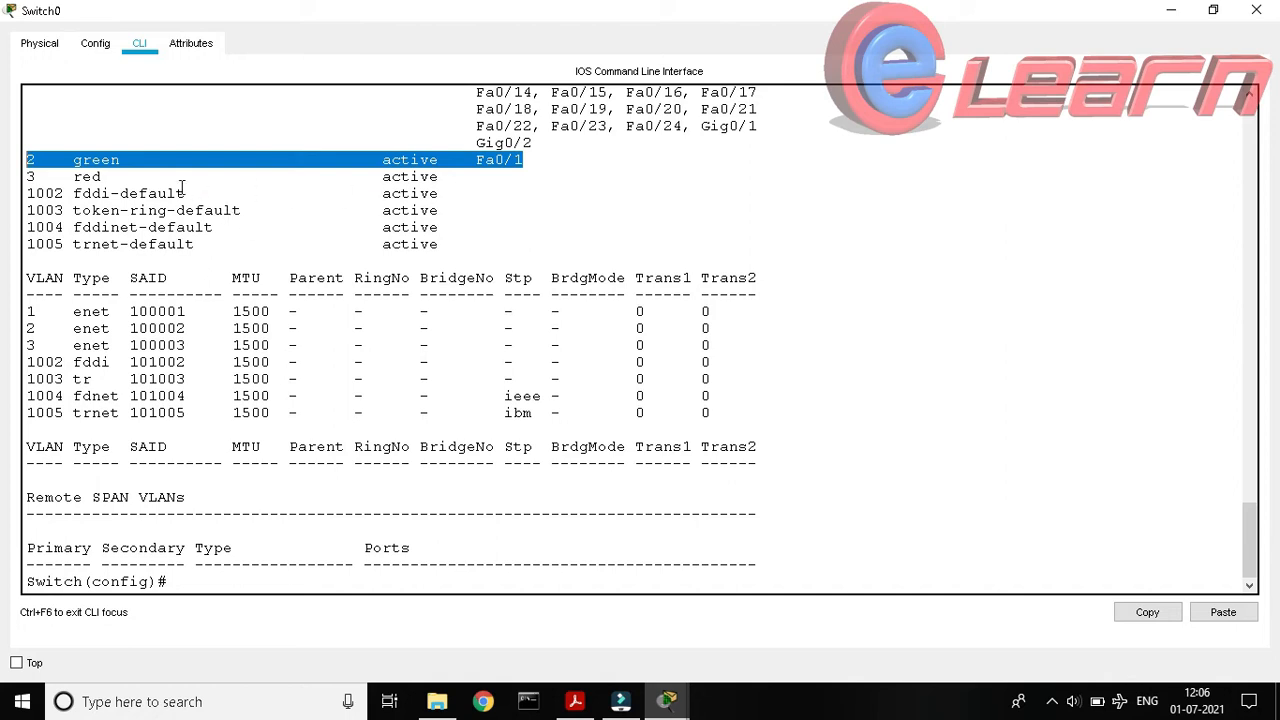
pyautogui.click(251, 172)
pyautogui.moveTo(471, 180); pyautogui.dragTo(352, 170)
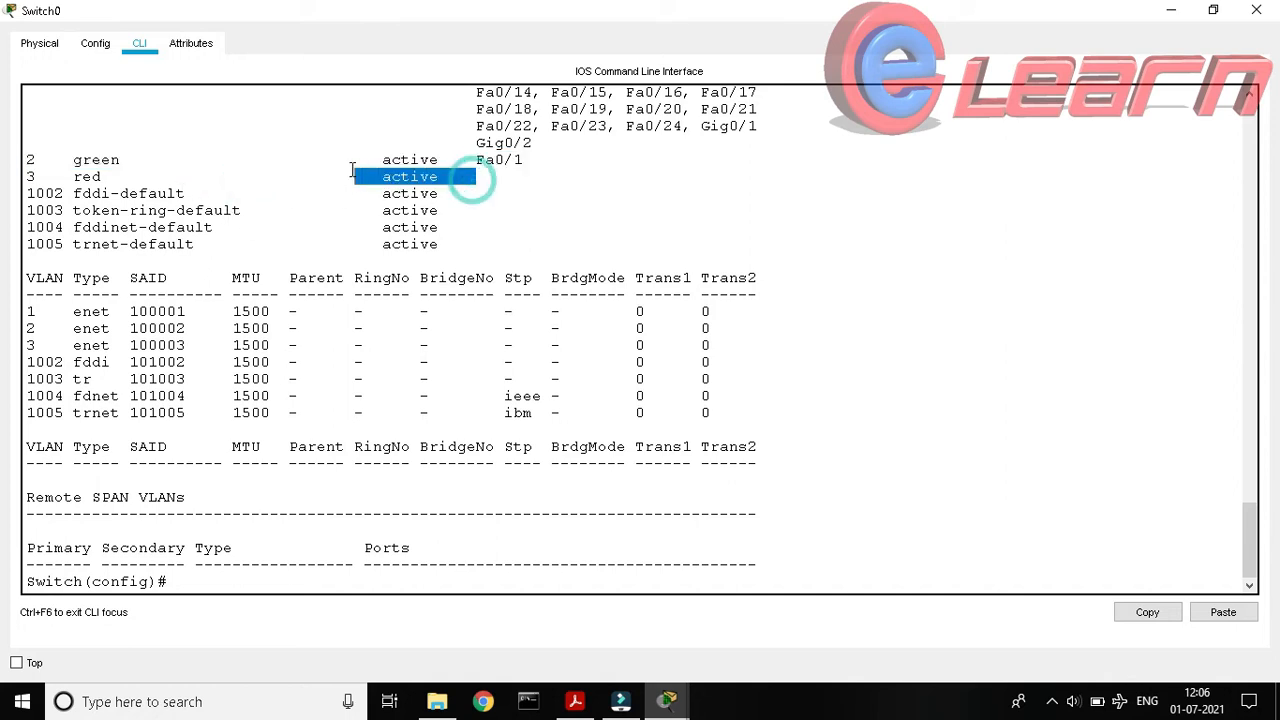
pyautogui.click(1213, 11)
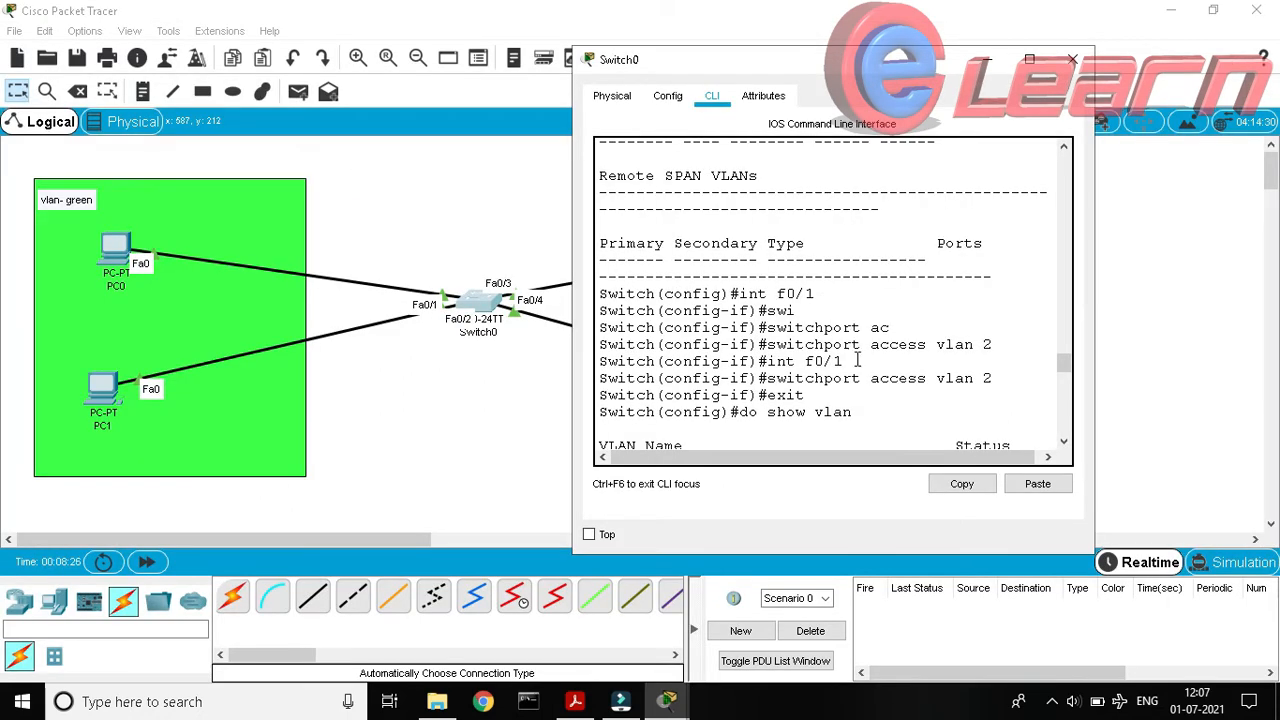
# Review the earlier commands that assigned interface f0/1 to VLAN 2.
pyautogui.moveTo(846, 362); pyautogui.dragTo(805, 362)
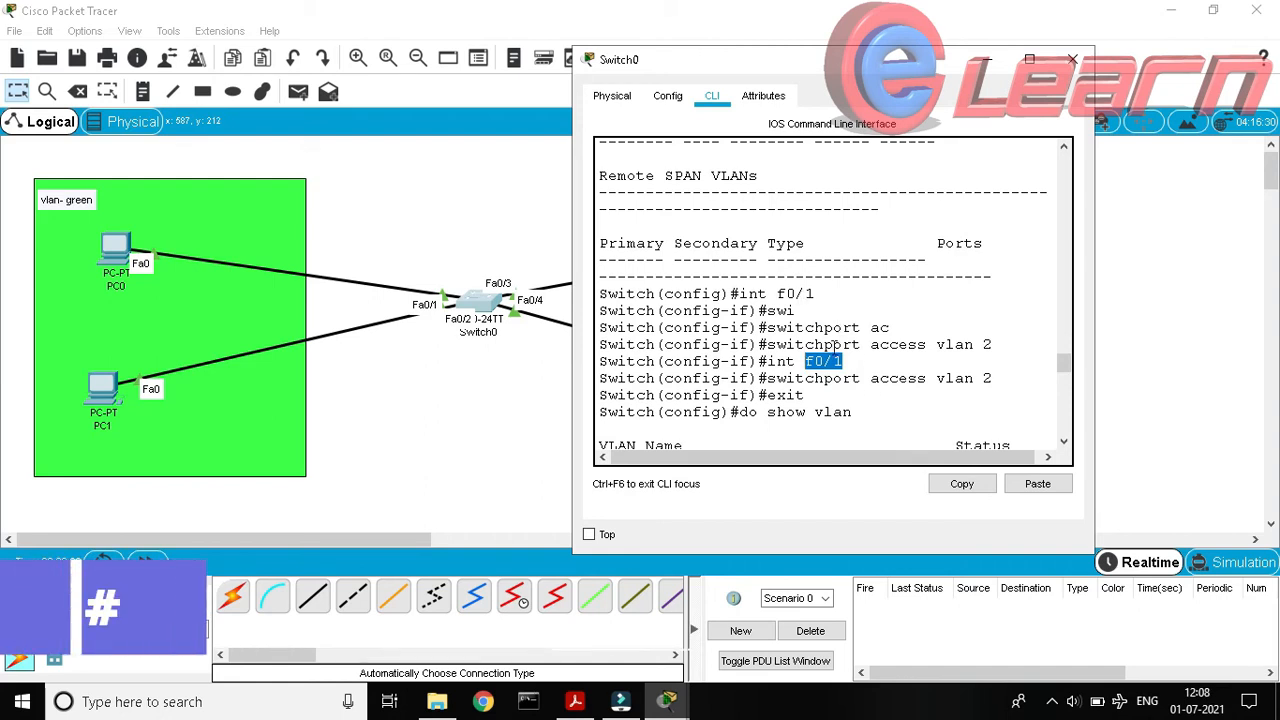
pyautogui.moveTo(995, 344); pyautogui.dragTo(812, 369)
pyautogui.click(808, 365)
pyautogui.keyDown('shift'); pyautogui.click(885, 391); pyautogui.keyUp('shift')
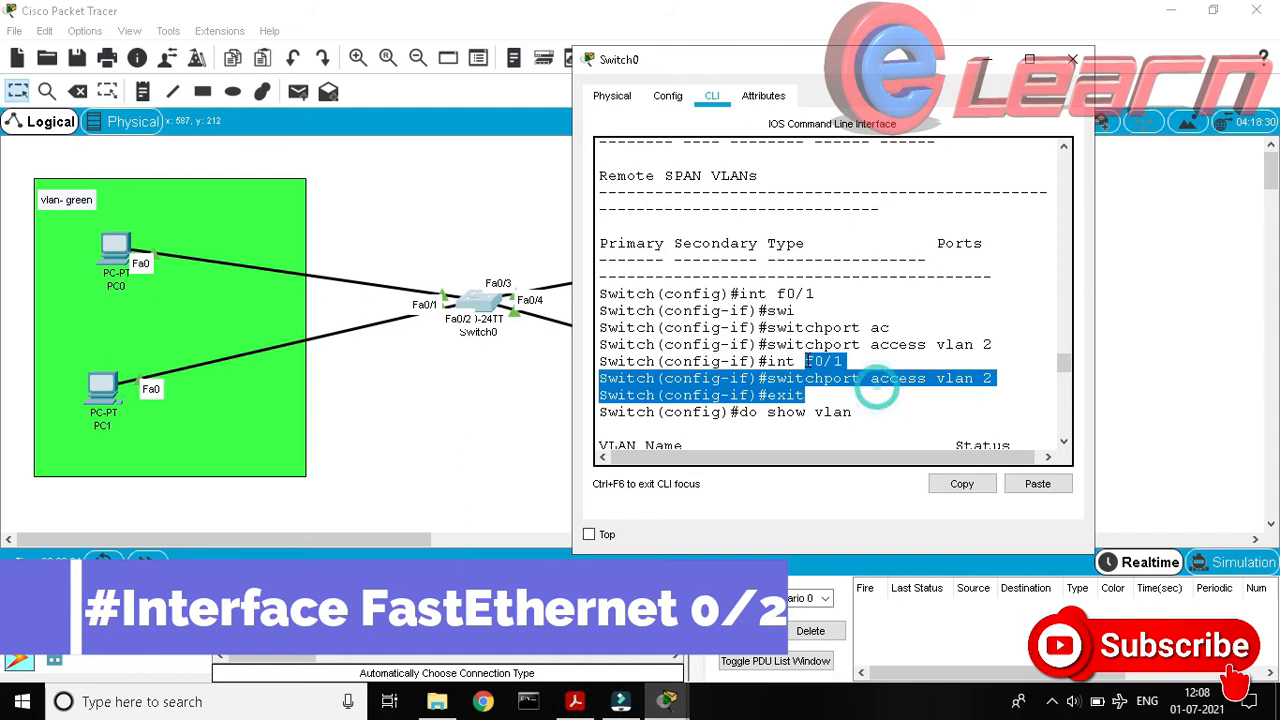
pyautogui.click(838, 377)
# Enter interface f0/2 and assign it to VLAN 2 with switchport access vlan 2.
pyautogui.scroll(-4, 866, 374)
pyautogui.scroll(6, 863, 389)
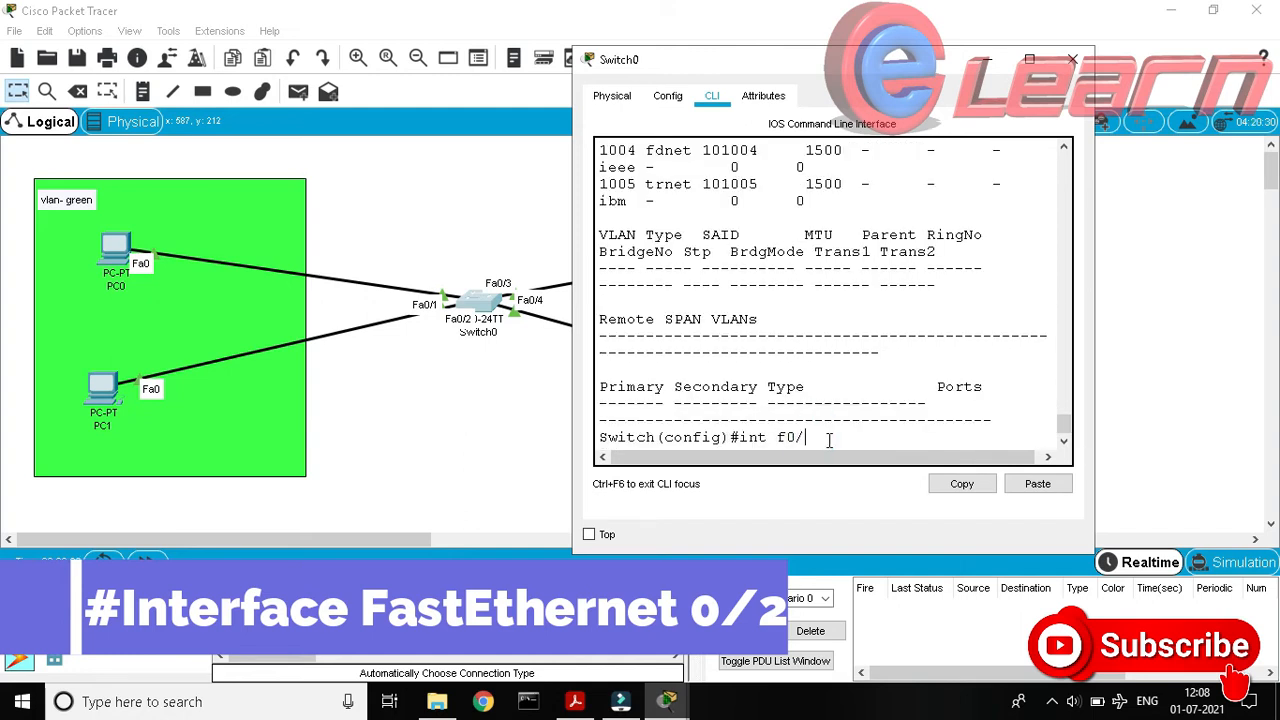
pyautogui.write('2')
pyautogui.press('Return')
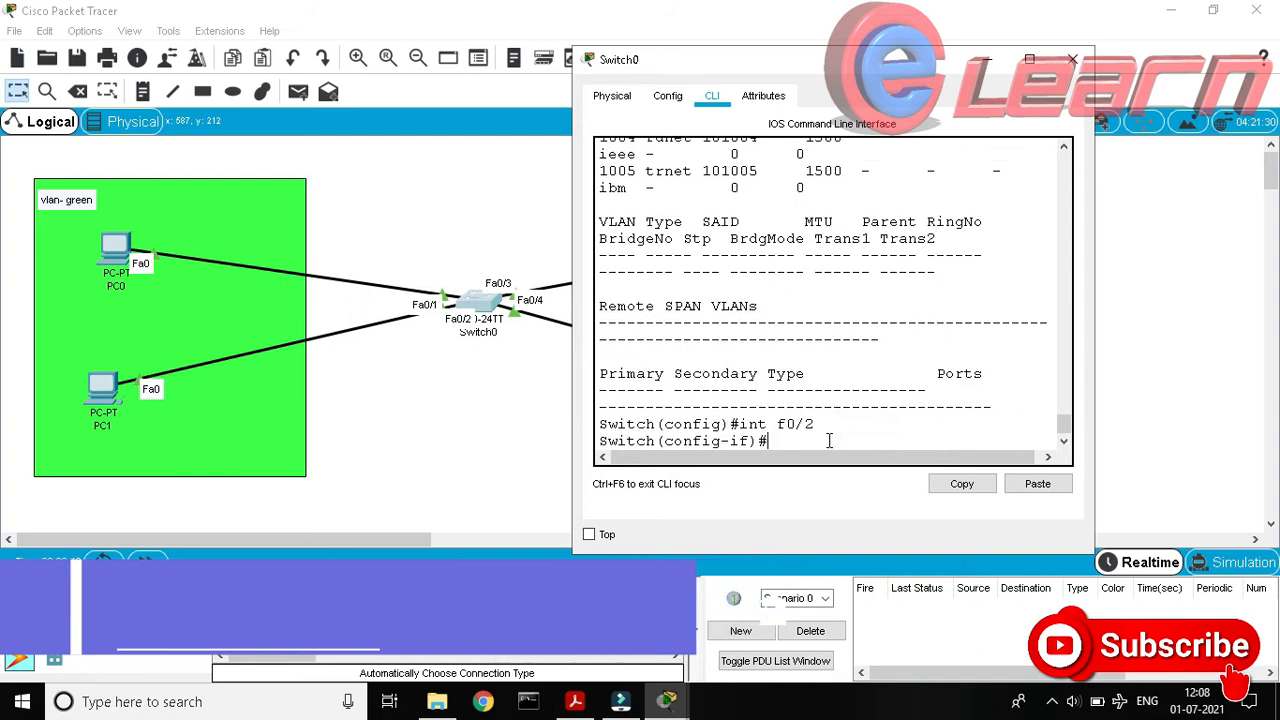
pyautogui.press('Up')
pyautogui.press('Up')
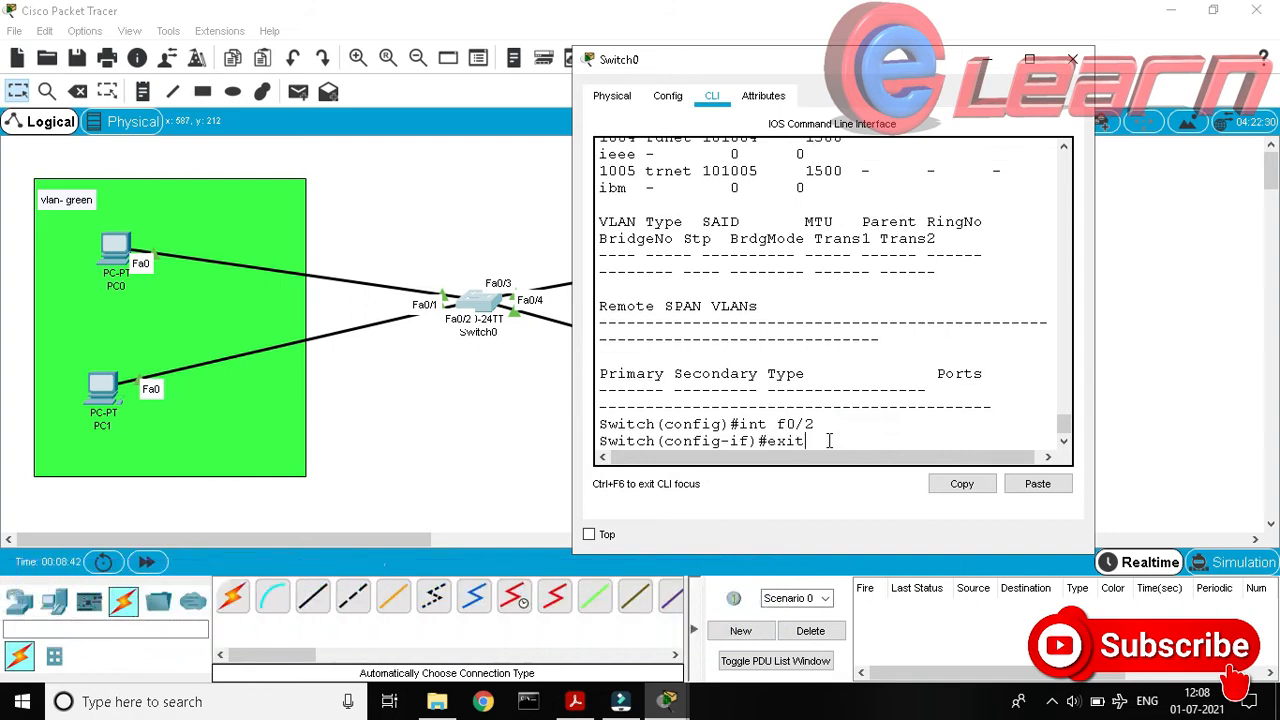
pyautogui.press('Up')
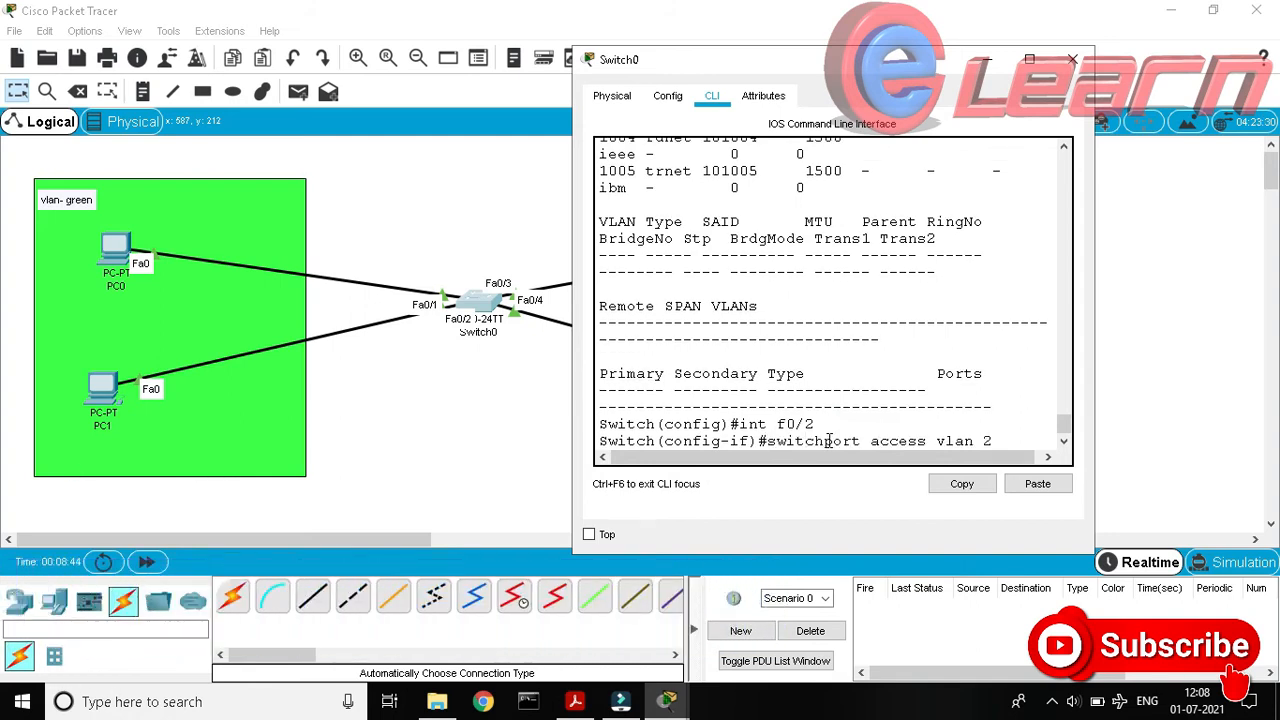
pyautogui.press('Return')
# Run do show vlan again and check the ports listed for the green VLAN in the enlarged window.
pyautogui.write('d')
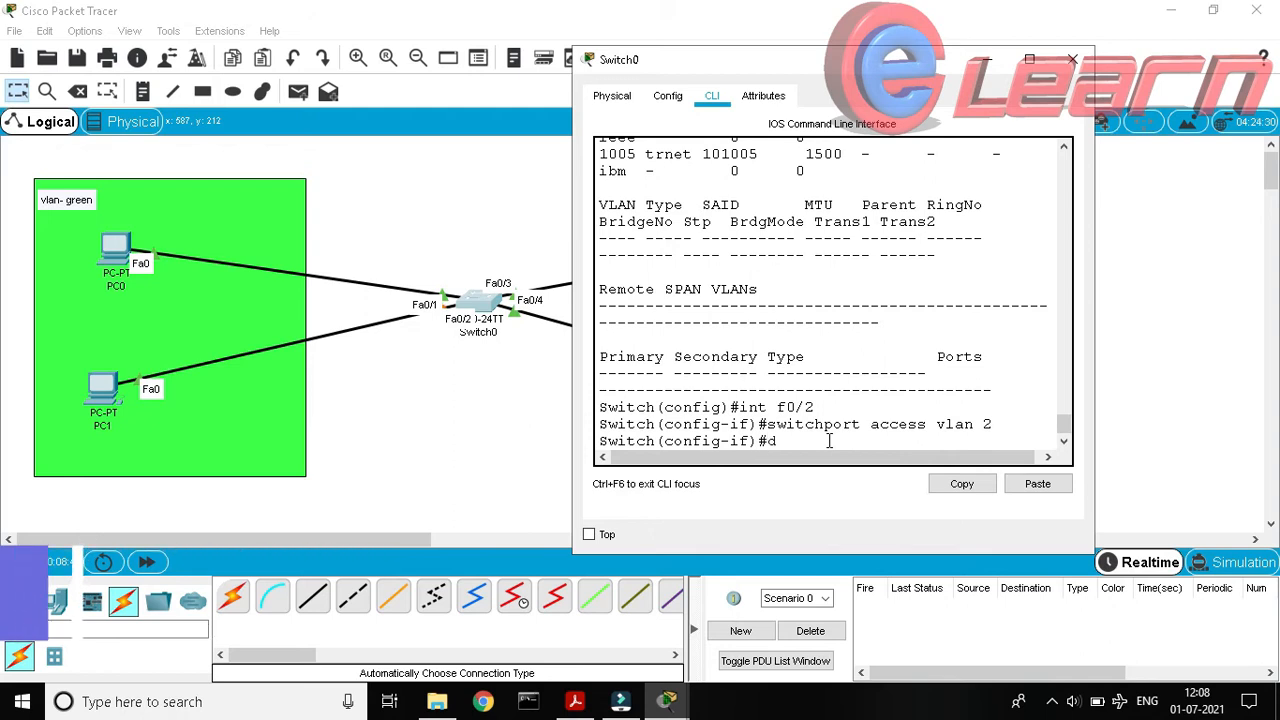
pyautogui.write('o show')
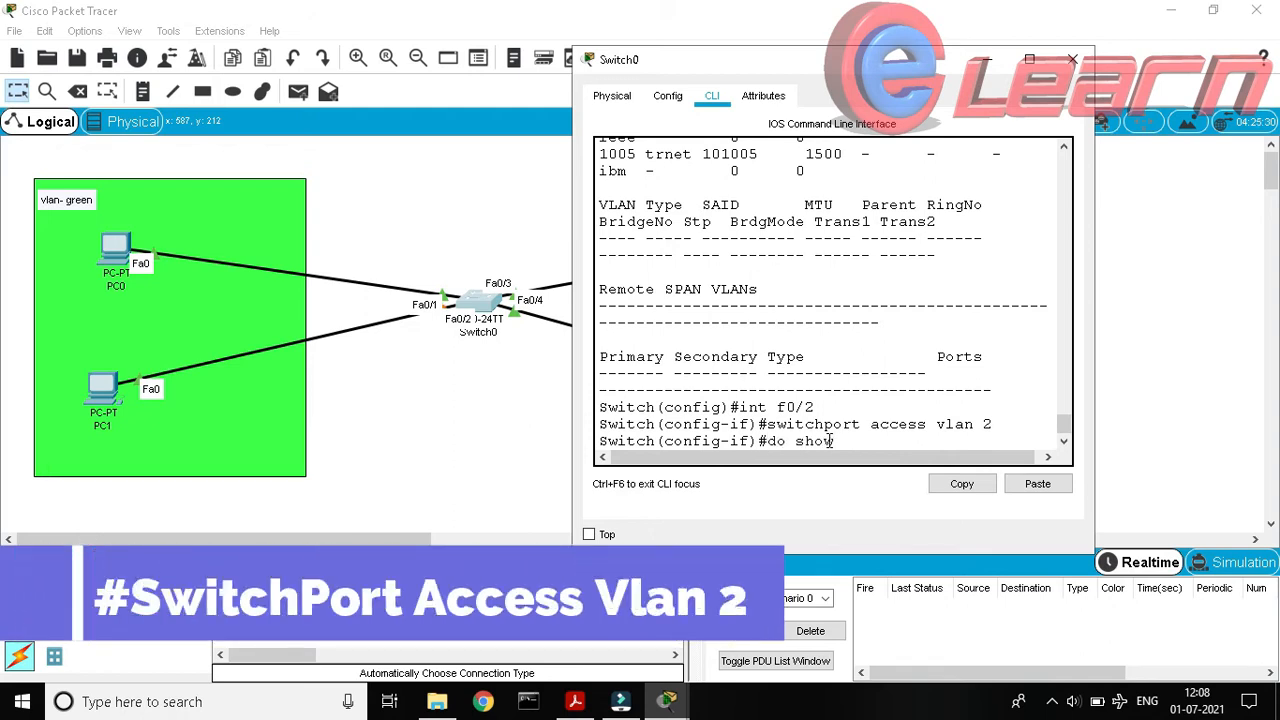
pyautogui.write(' vlan')
pyautogui.press('Return')
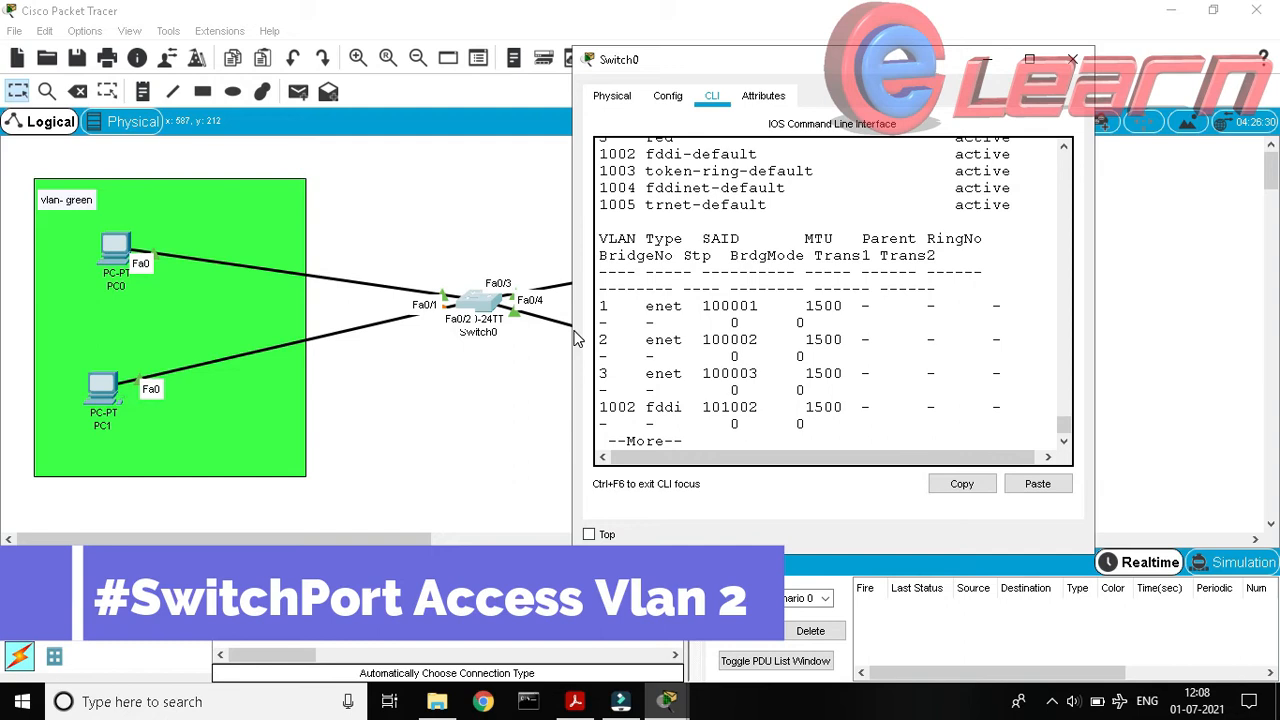
pyautogui.press('space')
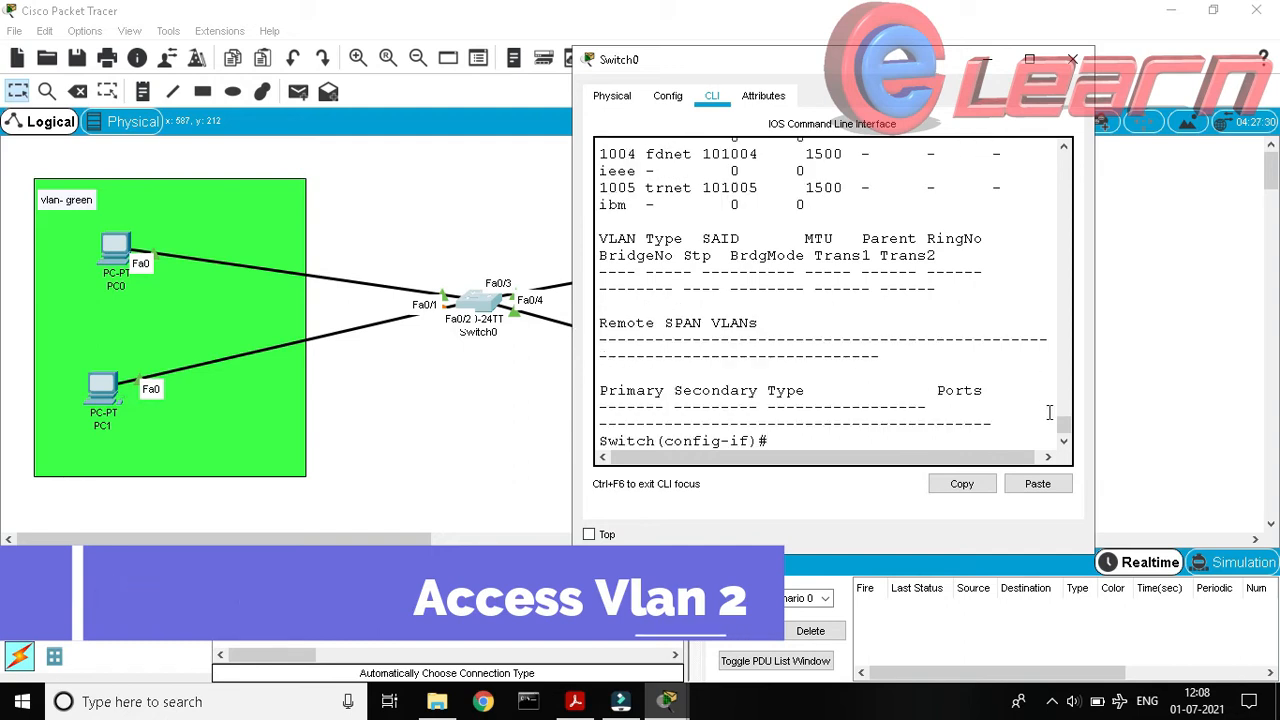
pyautogui.moveTo(1062, 423); pyautogui.dragTo(1064, 398)
pyautogui.click(1029, 59)
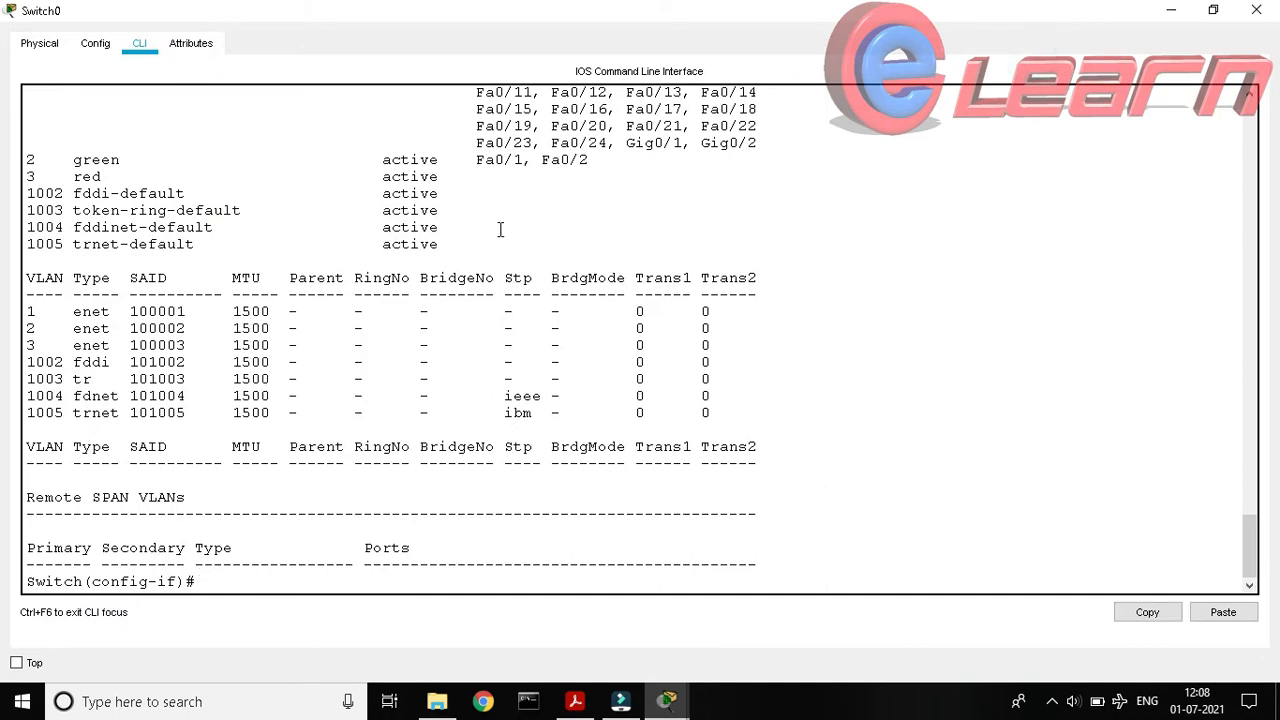
pyautogui.moveTo(605, 168); pyautogui.dragTo(28, 156)
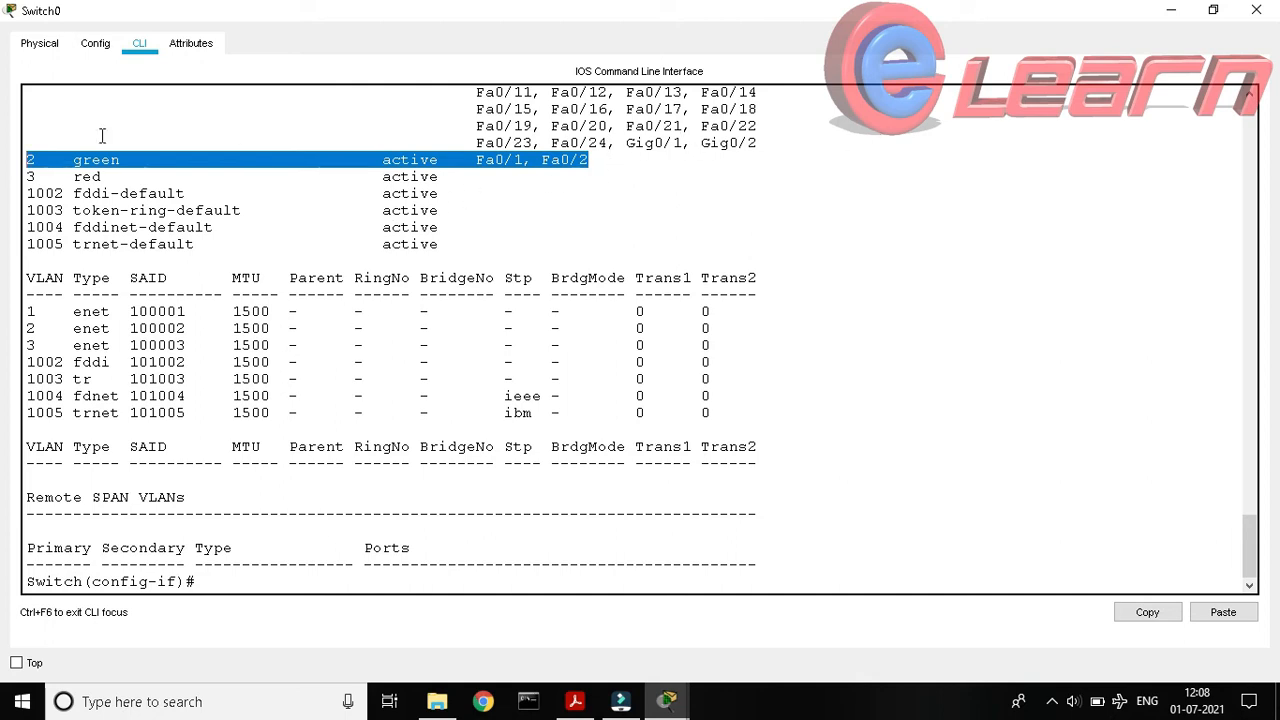
pyautogui.click(1215, 10)
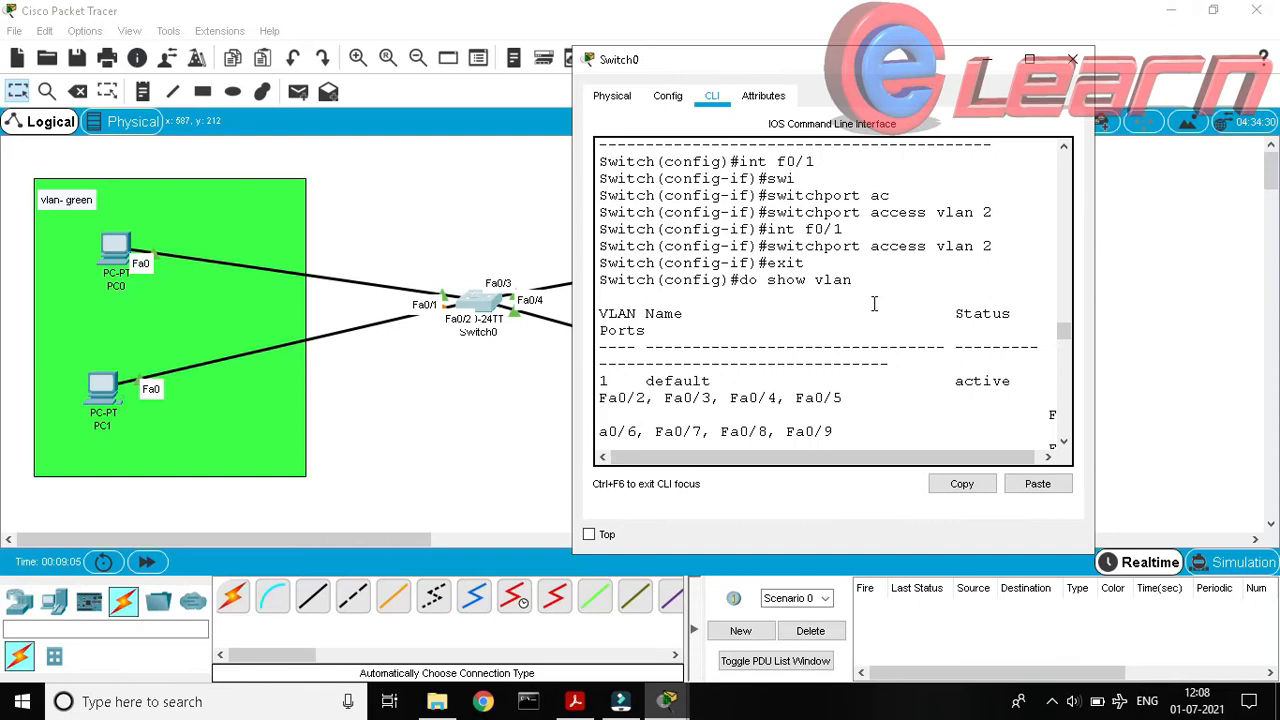
# Enter interface range f0/3-4 in the Switch0 configuration, checking the port labels of the red VLAN links in the topology.
pyautogui.scroll(-10, 814, 323)
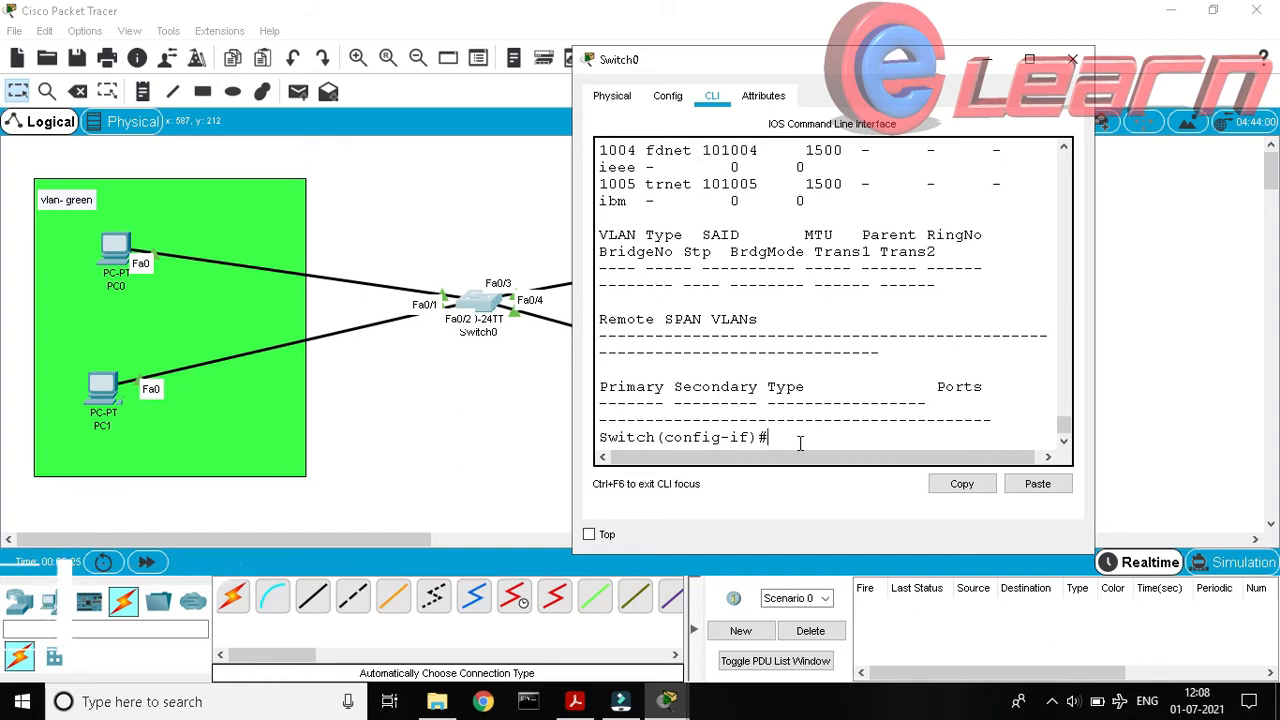
pyautogui.write('int')
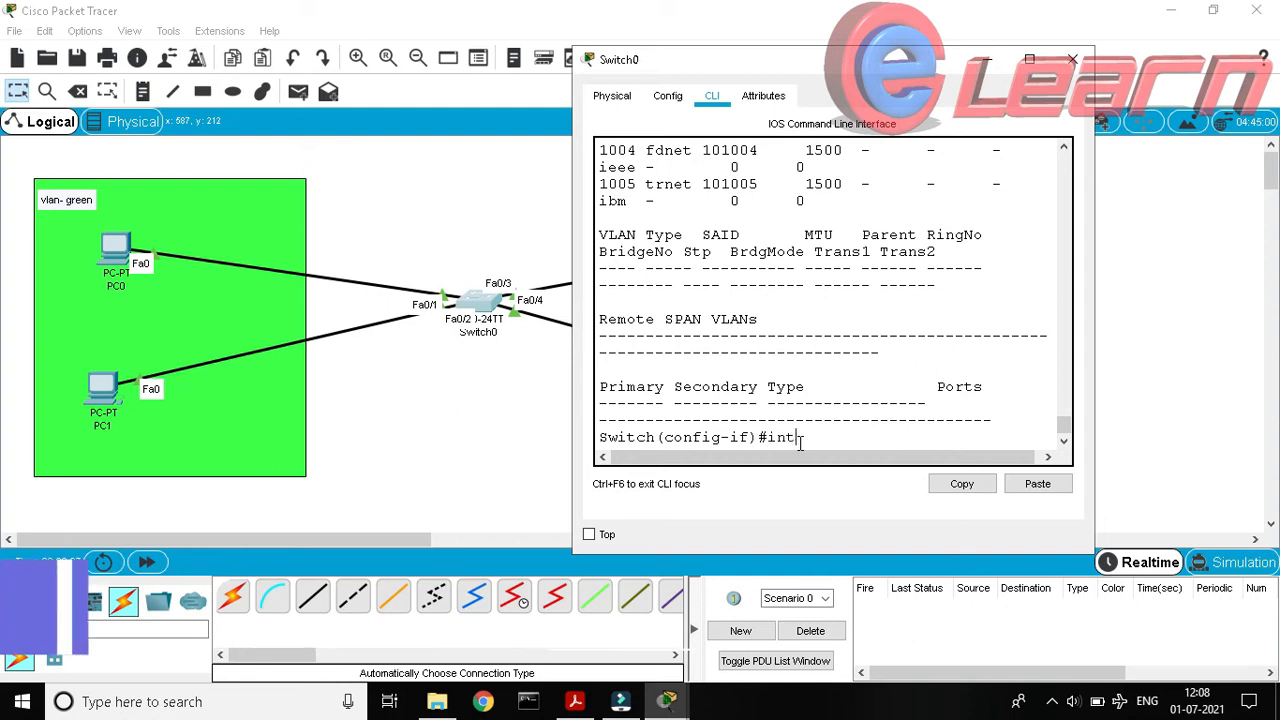
pyautogui.write(' ra')
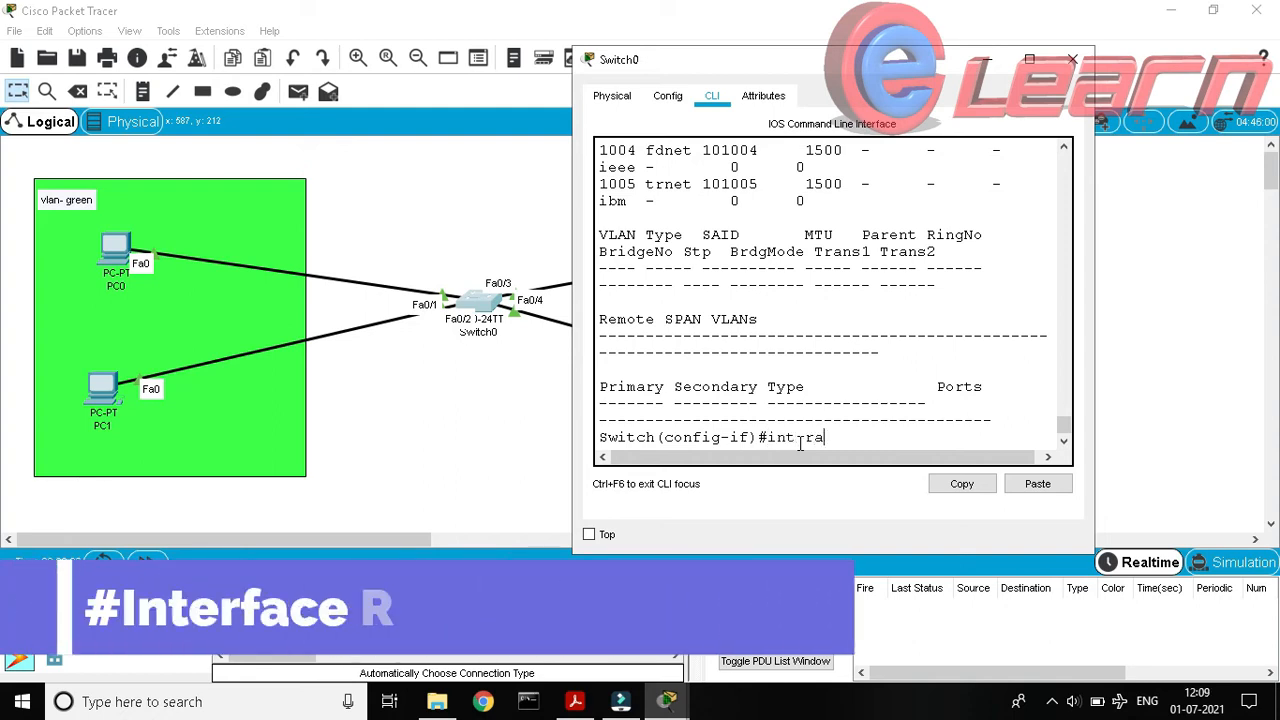
pyautogui.press('Tab')
pyautogui.write('nge')
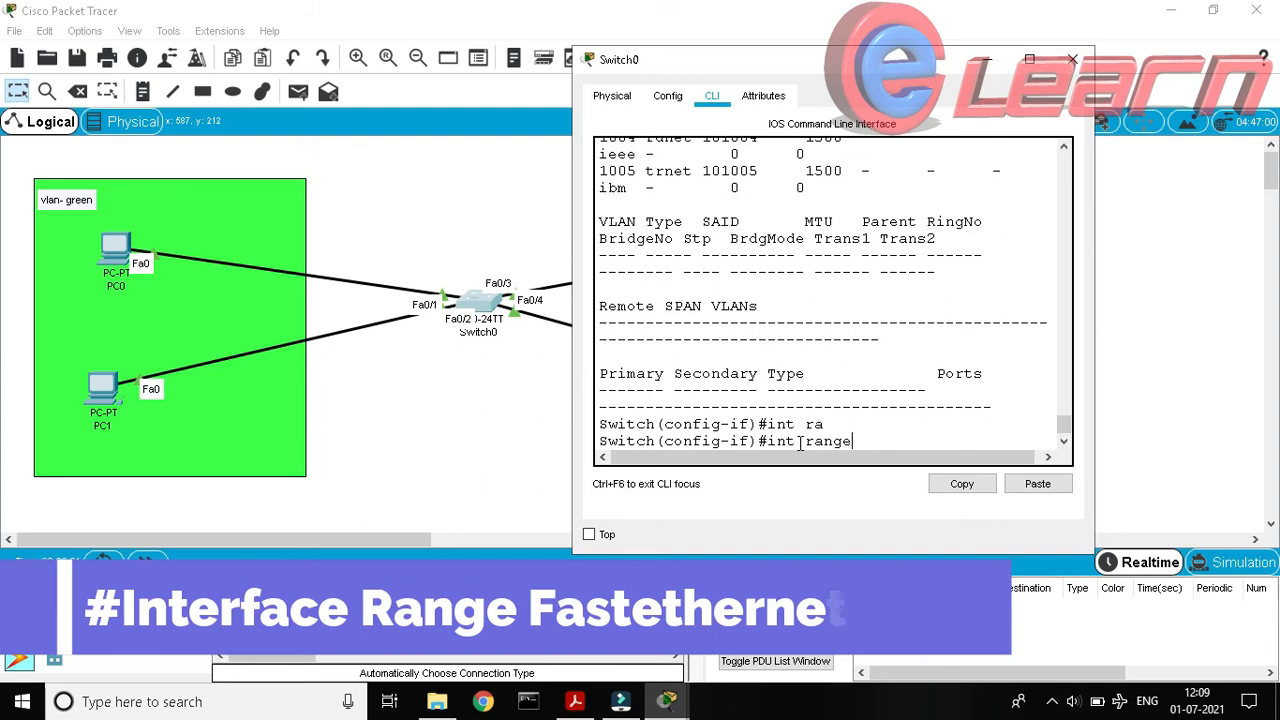
pyautogui.write(' f')
pyautogui.moveTo(808, 56); pyautogui.dragTo(371, 93)
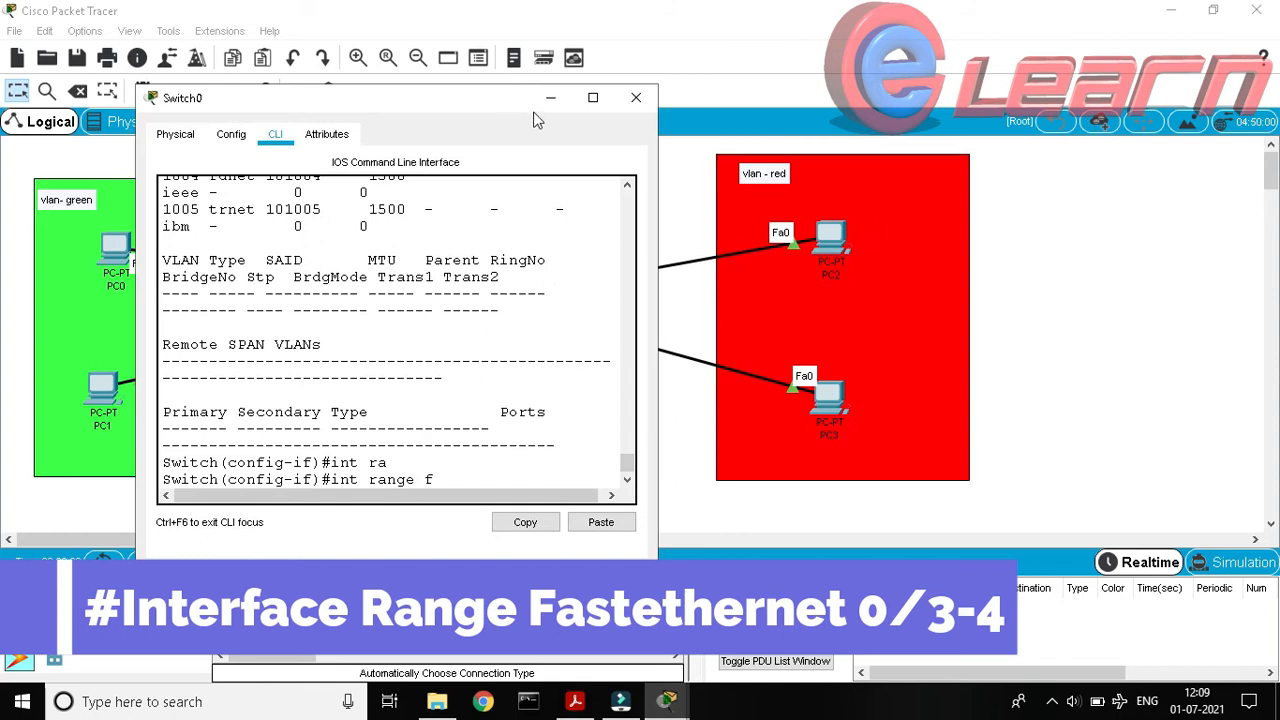
pyautogui.moveTo(494, 99); pyautogui.dragTo(594, 449)
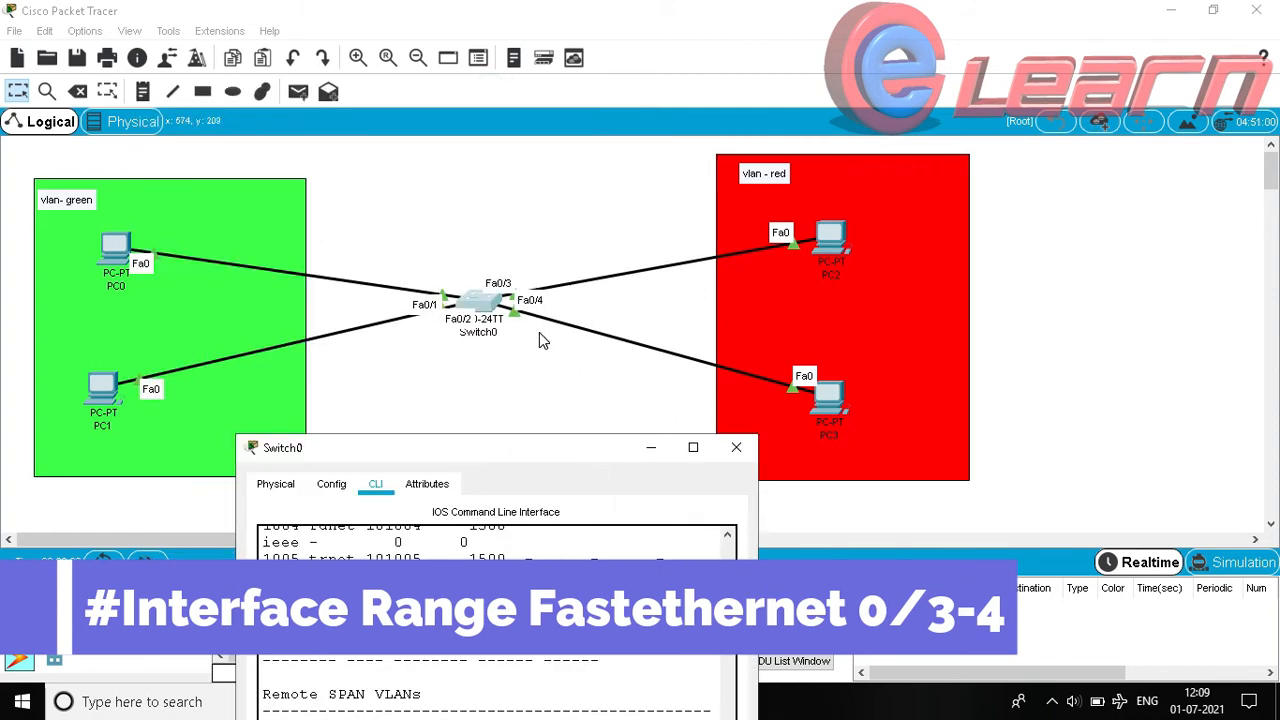
pyautogui.moveTo(560, 460); pyautogui.dragTo(941, 125)
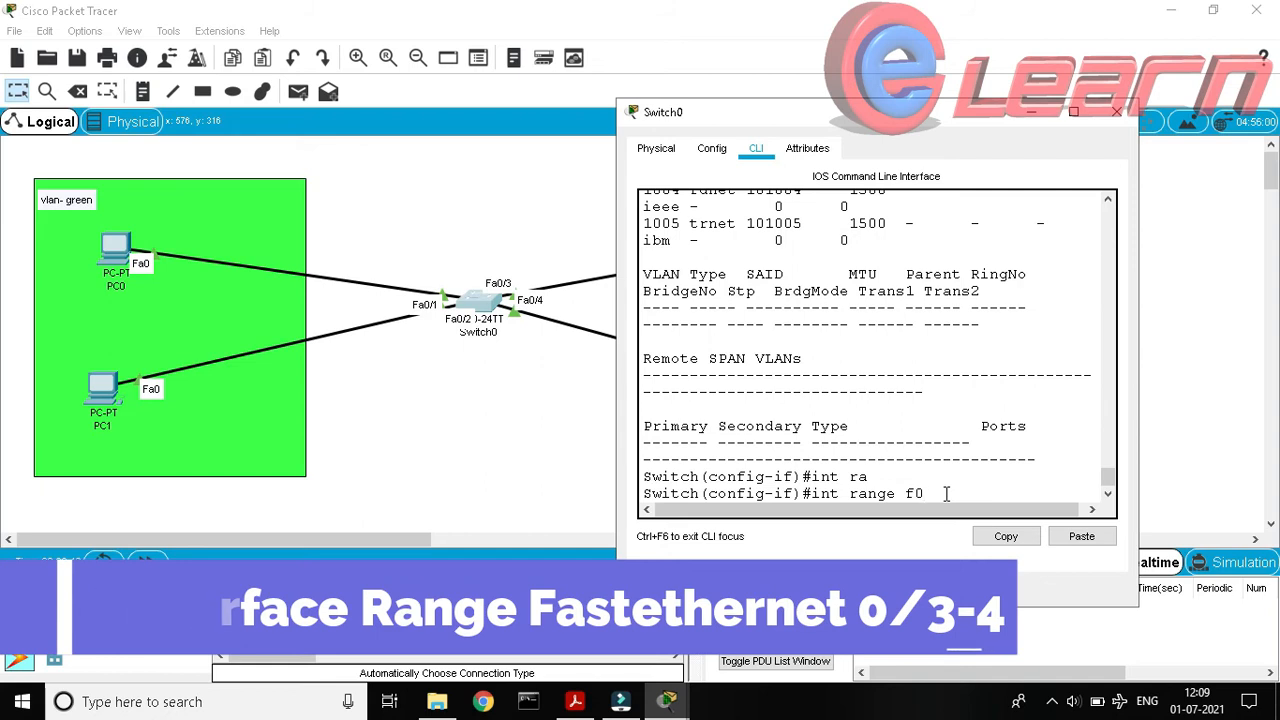
pyautogui.write('/3')
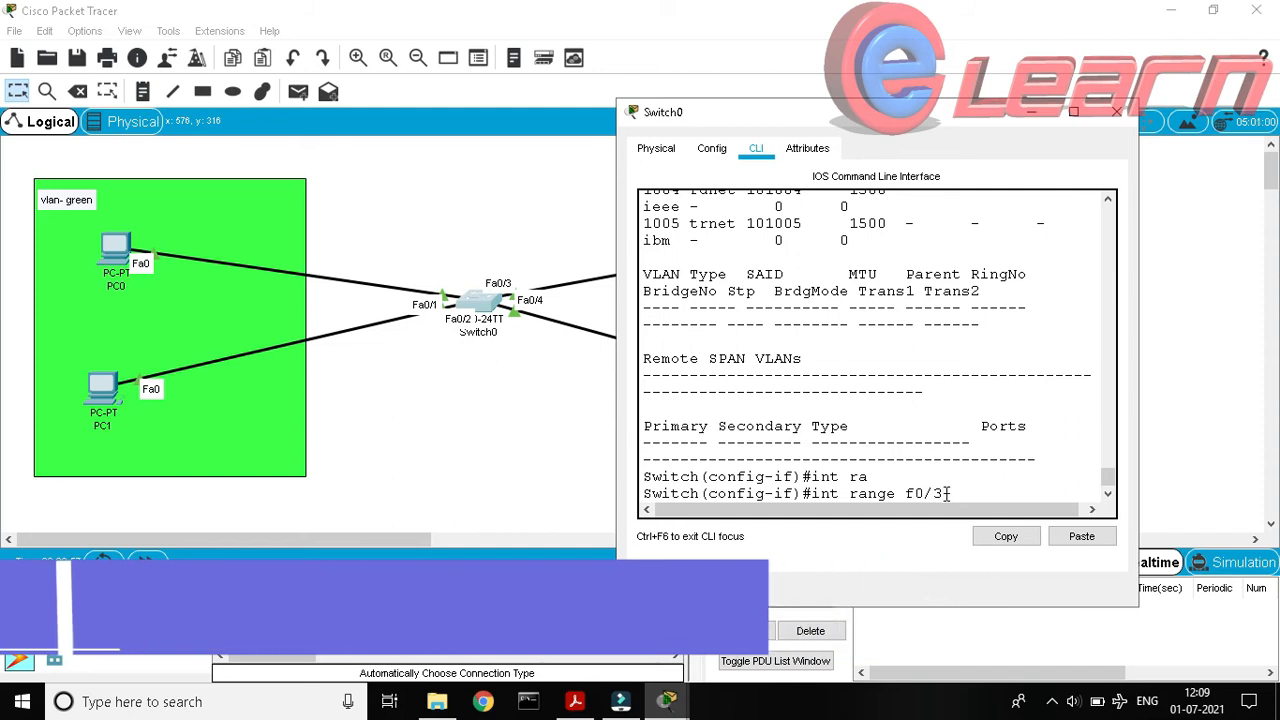
pyautogui.write('-4')
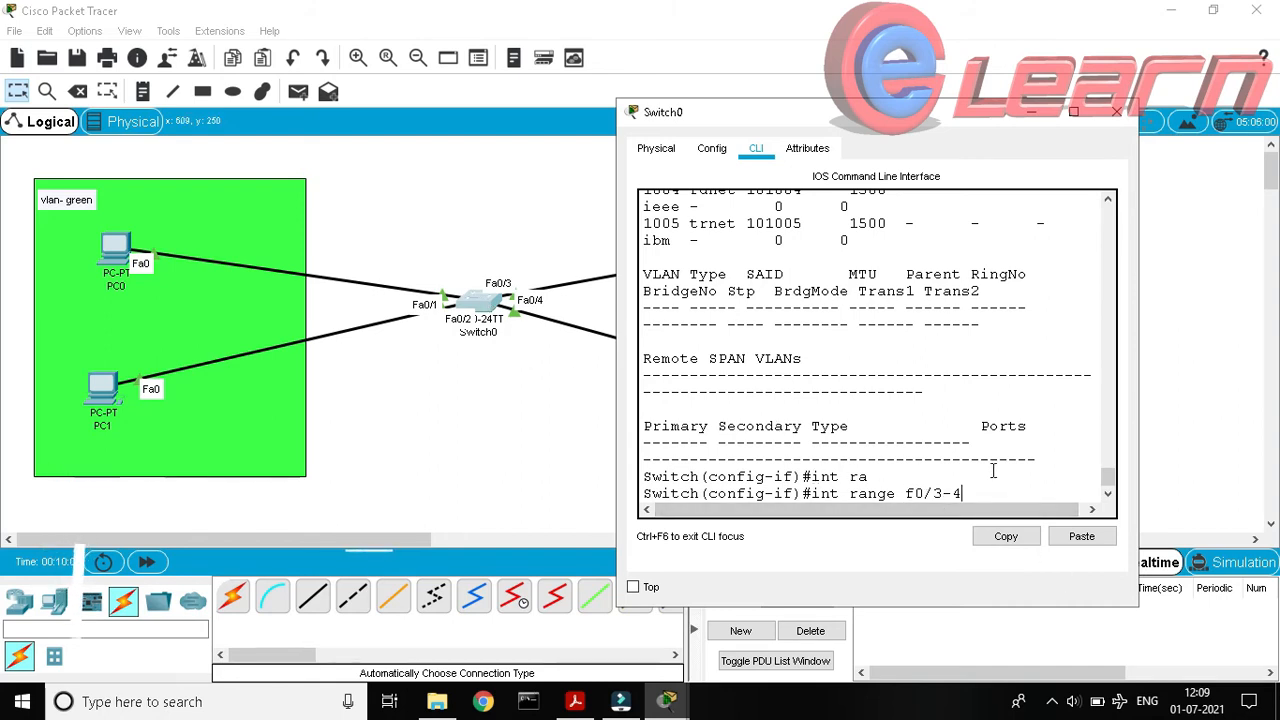
pyautogui.press('Return')
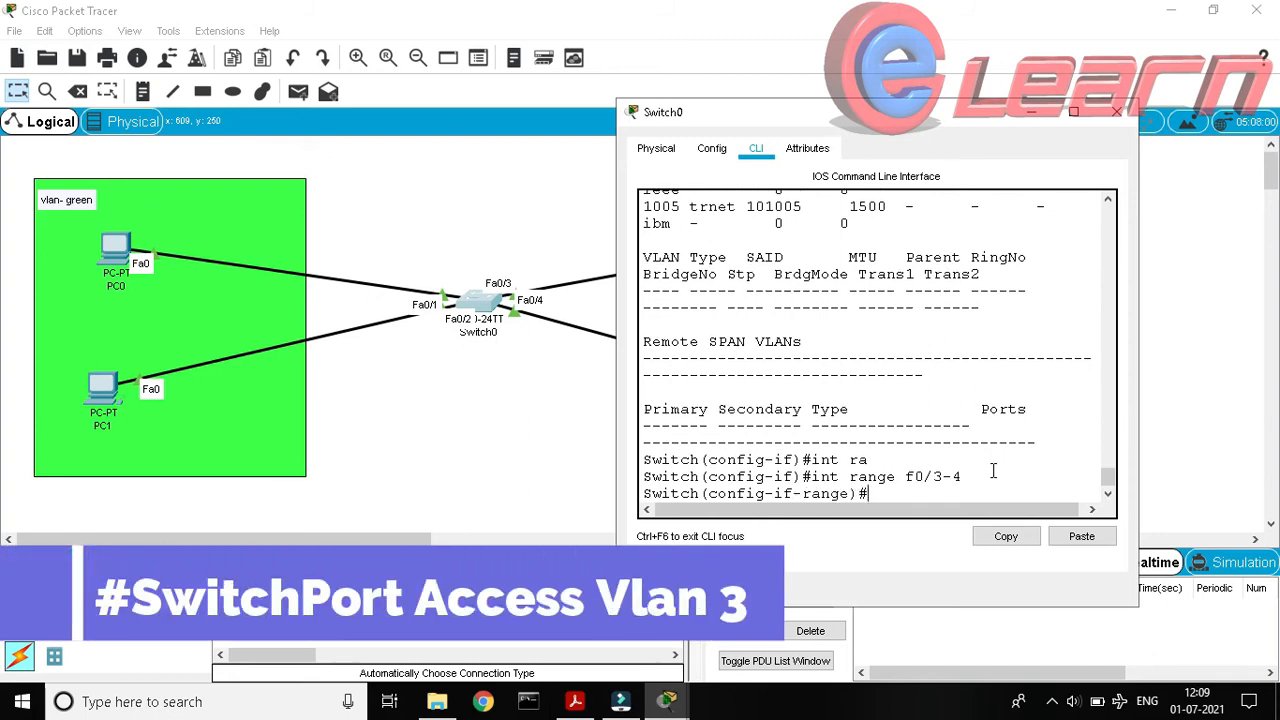
# Assign the interface range to VLAN 3 with switchport access vlan 3 and exit to global configuration mode.
pyautogui.write('swi')
pyautogui.press('Tab')
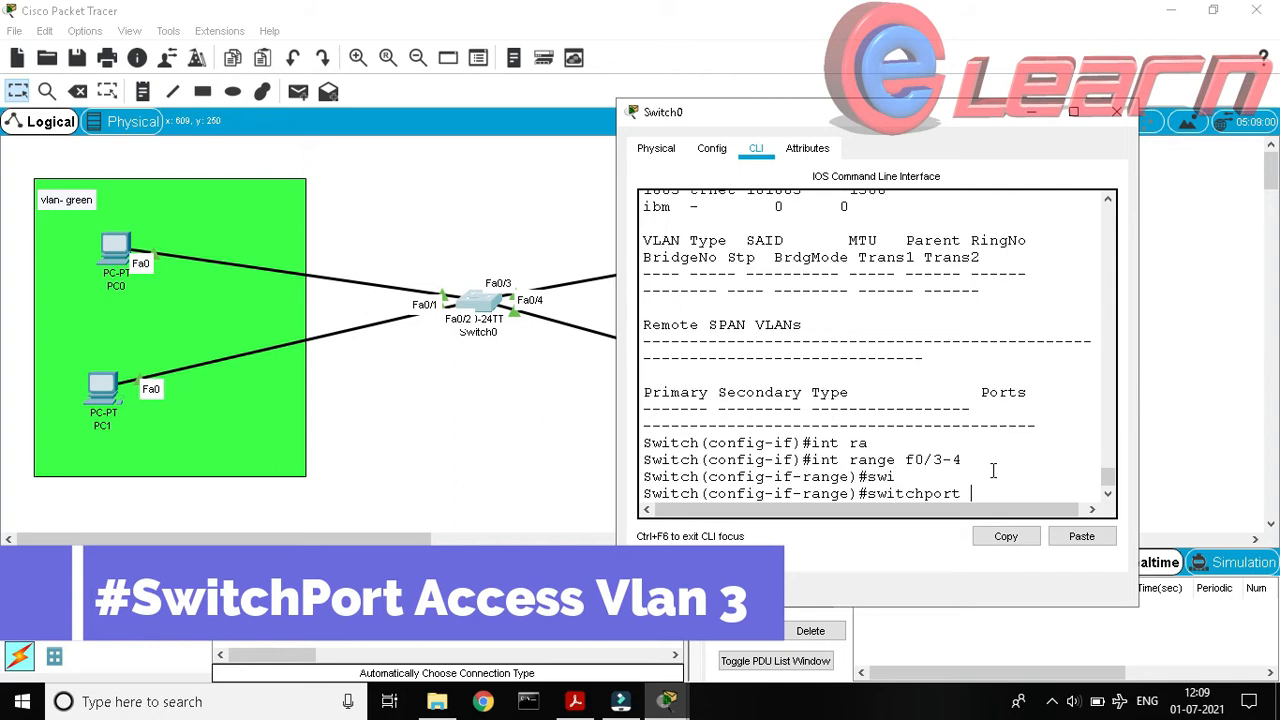
pyautogui.write('acc')
pyautogui.press('Tab')
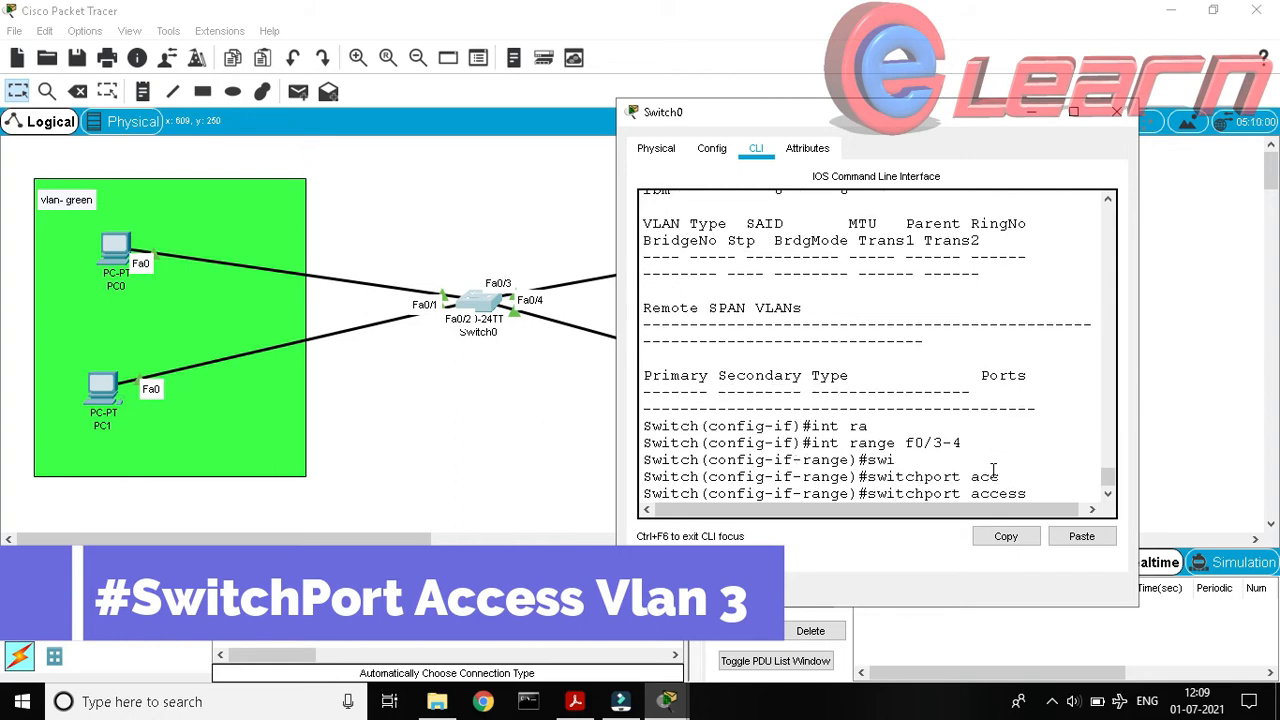
pyautogui.write('vlan 3')
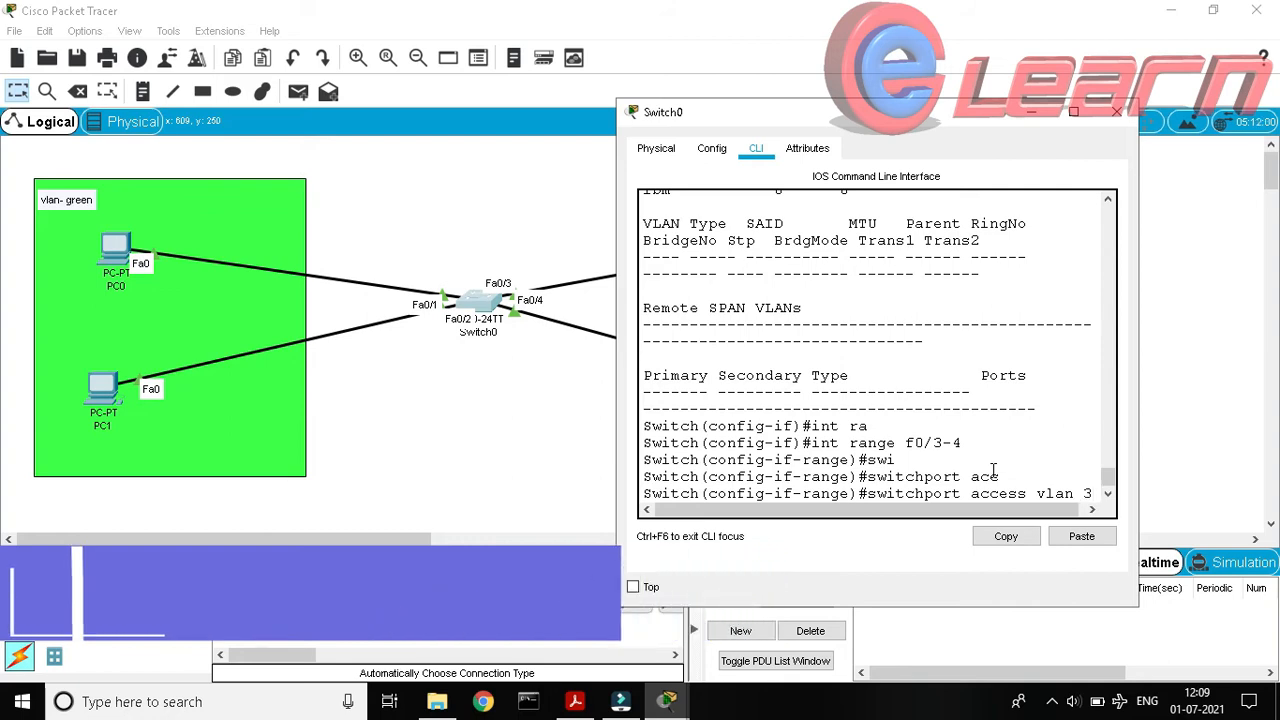
pyautogui.press('Return')
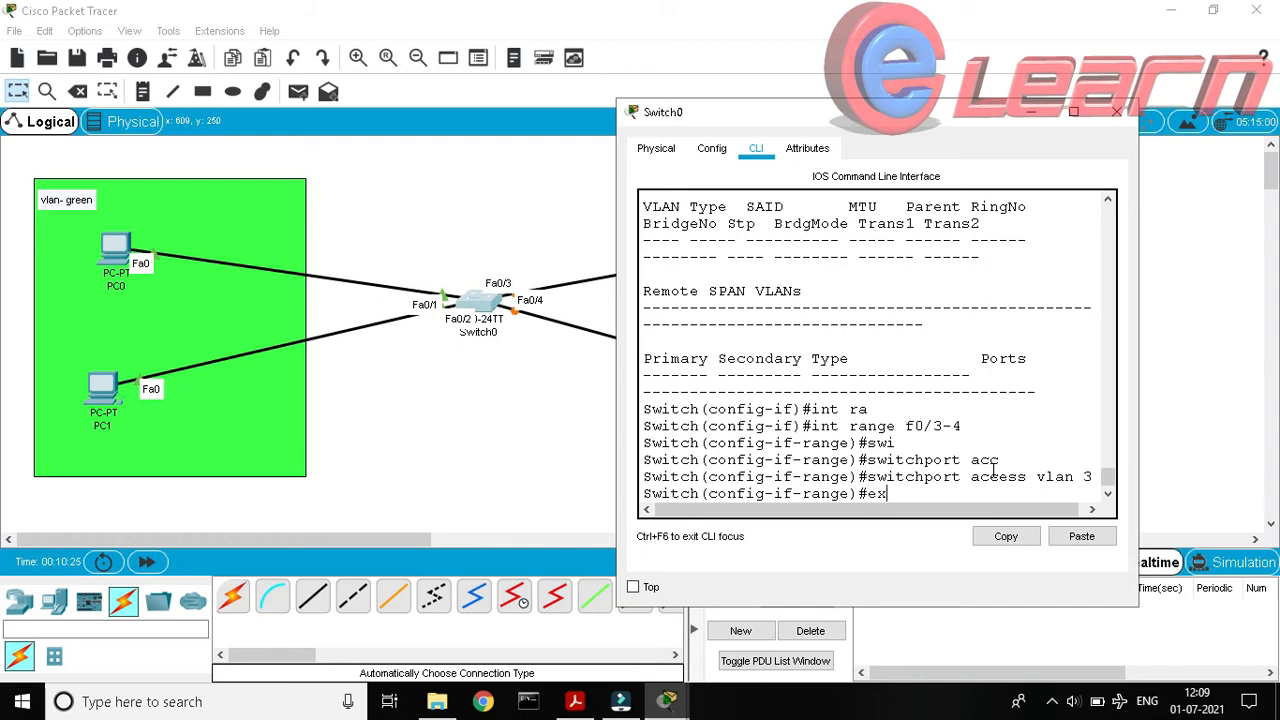
pyautogui.press('Return')
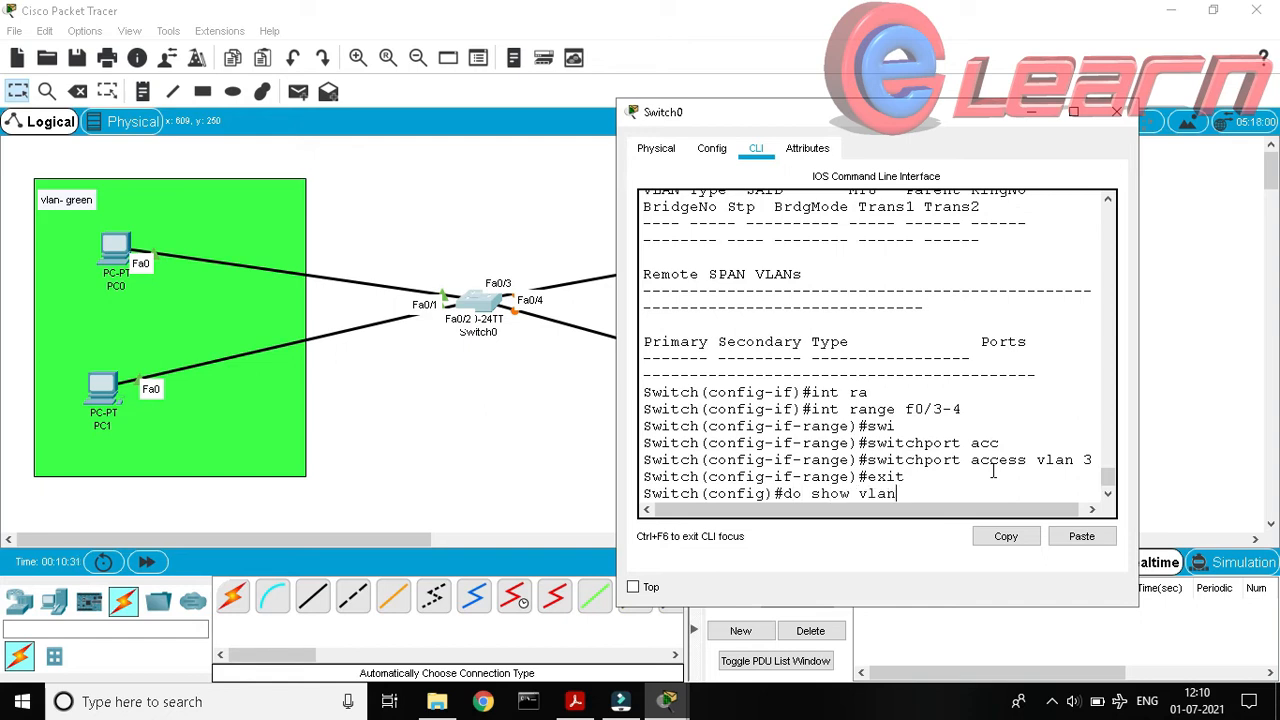
# Run do show vlan and examine the ports listed for the red and green VLANs in the enlarged window.
pyautogui.write('do show vlan')
pyautogui.press('Return')
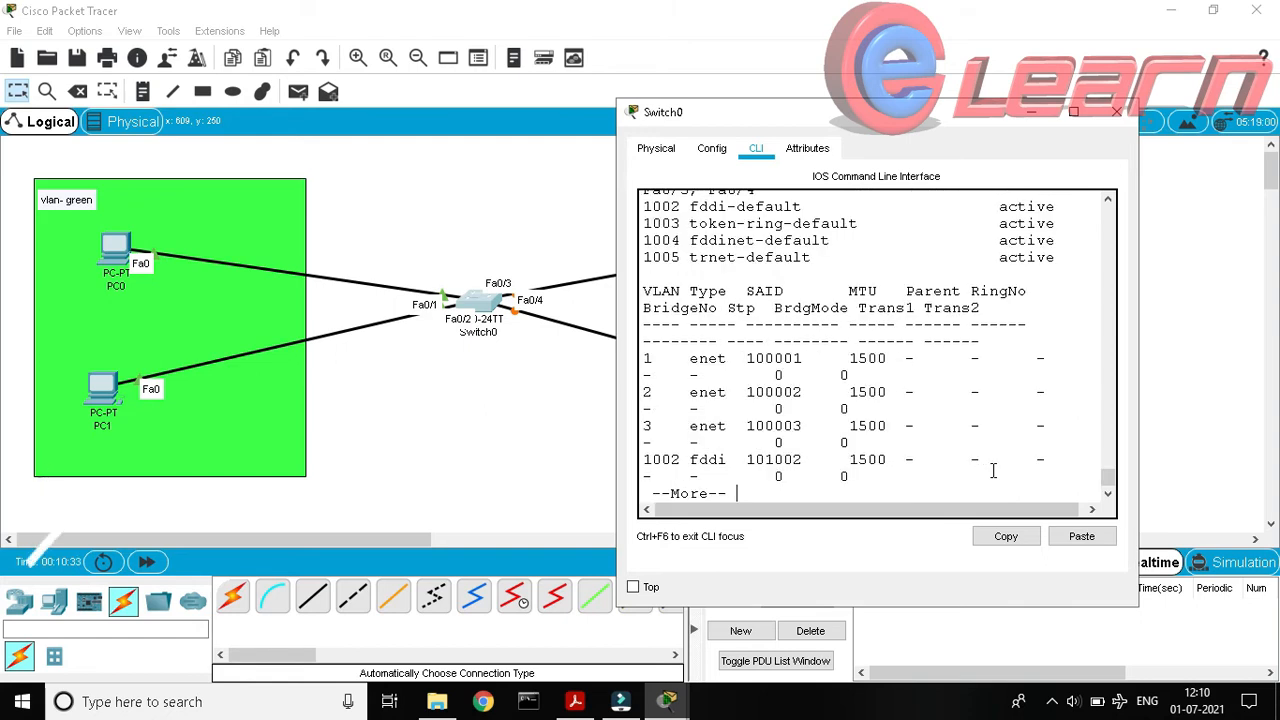
pyautogui.press('space')
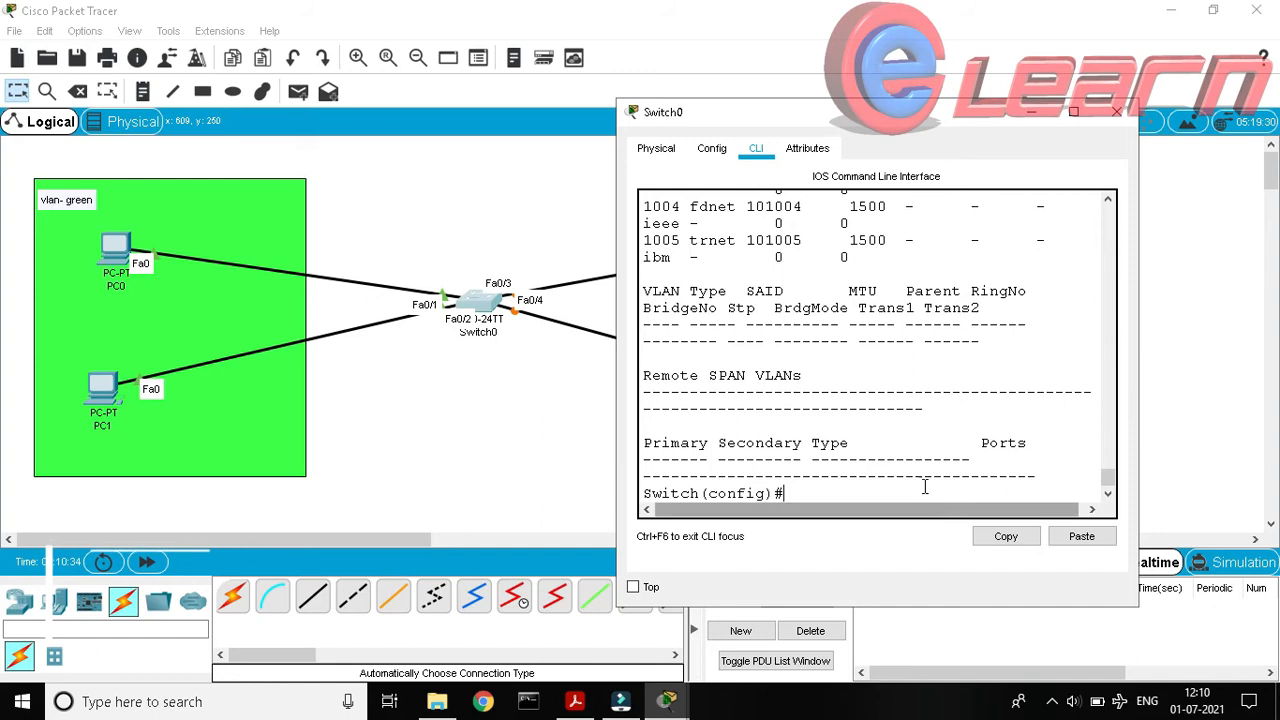
pyautogui.click(1073, 111)
pyautogui.scroll(4, 796, 361)
pyautogui.moveTo(608, 364); pyautogui.dragTo(45, 366)
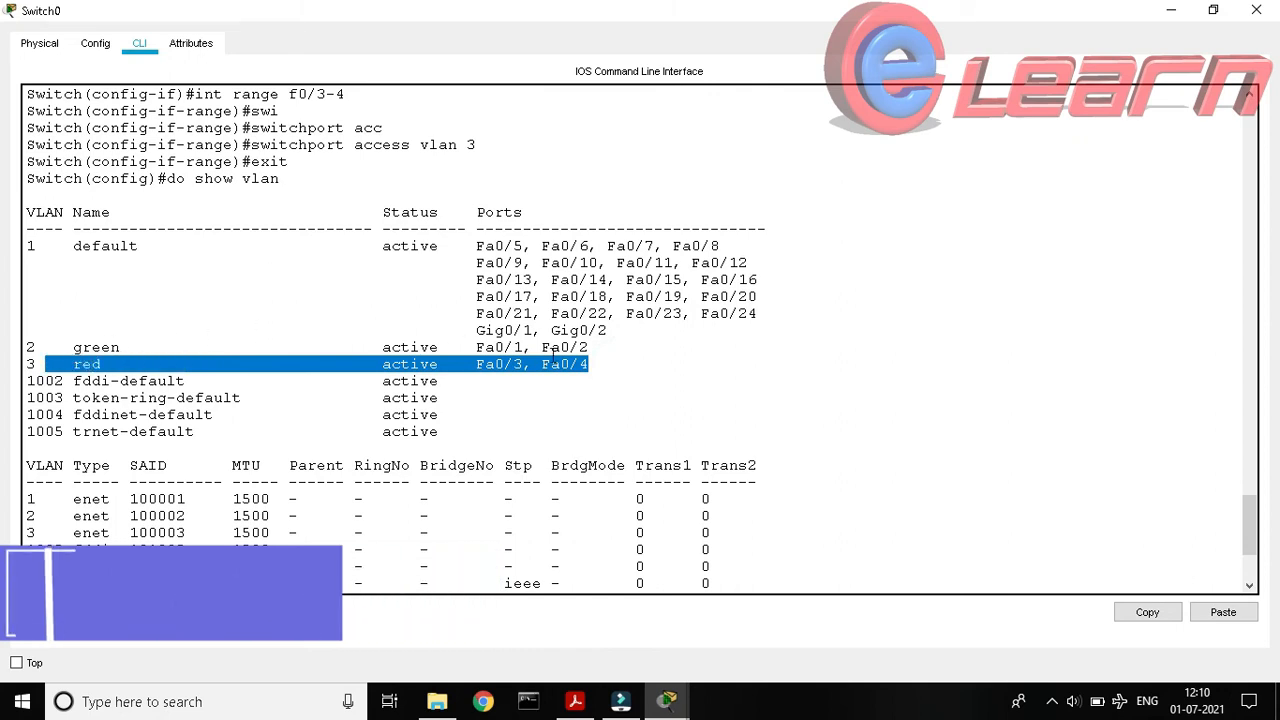
pyautogui.moveTo(590, 347); pyautogui.dragTo(298, 348)
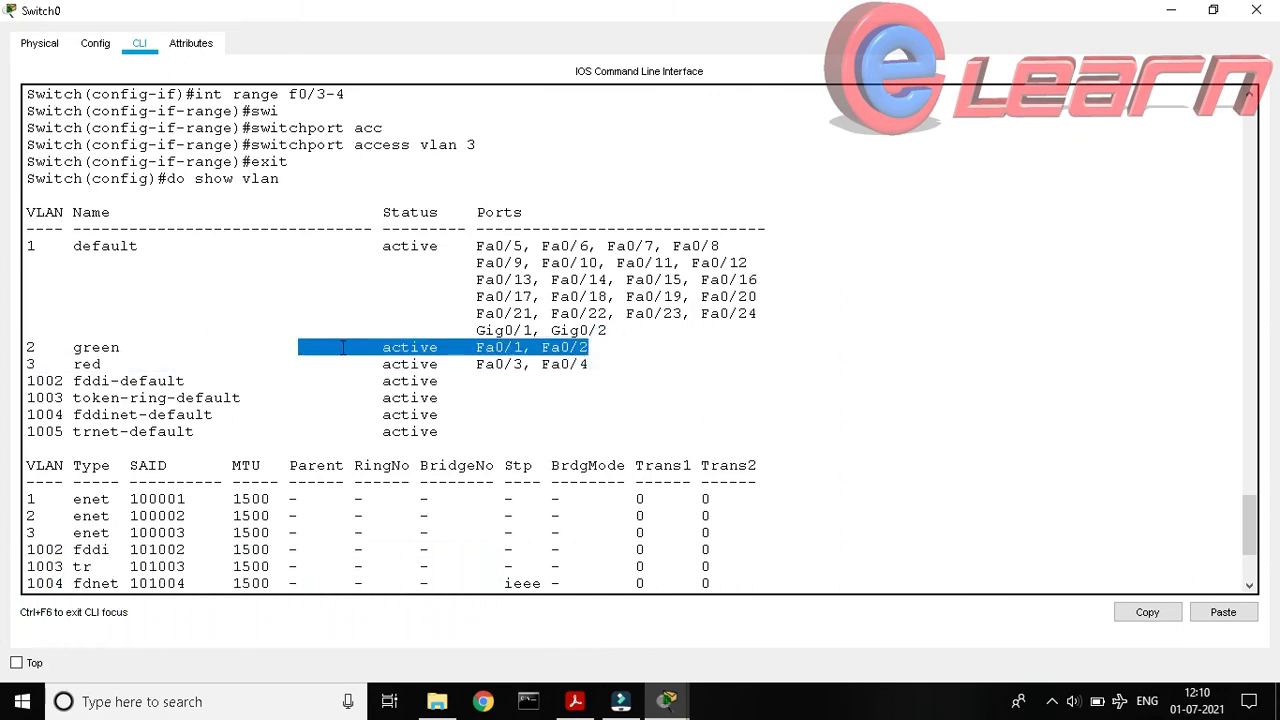
# Restore the Switch0 window to its normal size and close it.
pyautogui.click(1228, 13)
pyautogui.scroll(1, 1028, 331)
pyautogui.scroll(-4, 1046, 400)
pyautogui.click(808, 487)
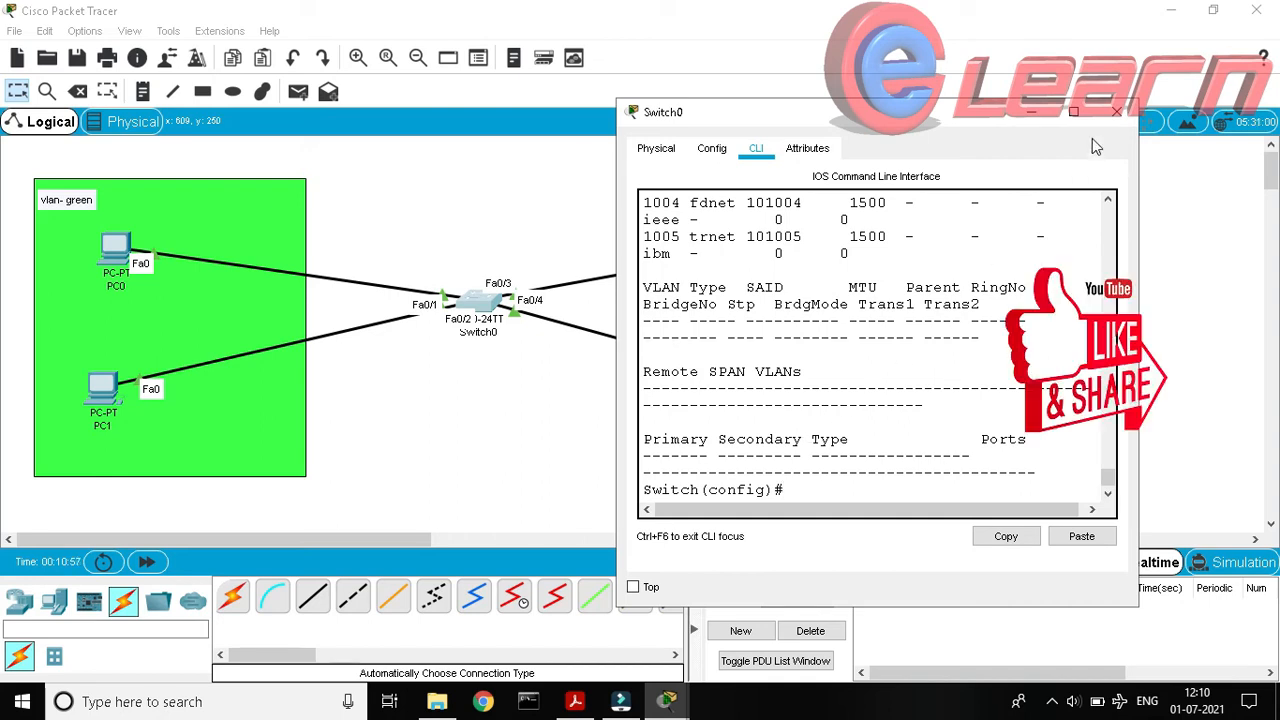
pyautogui.click(1116, 112)
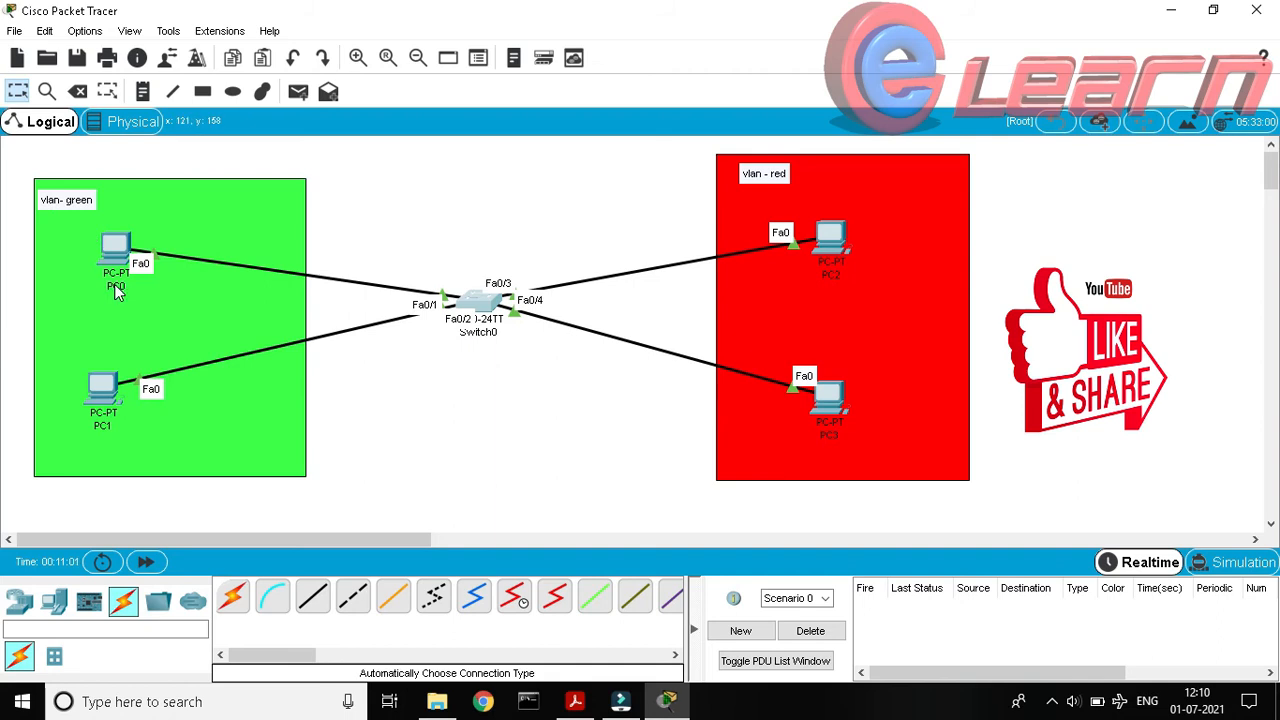
# Place address notes in the green VLAN area: 10.0.0.1 under PC0 and 10.0.0.2 under PC1.
pyautogui.click(142, 91)
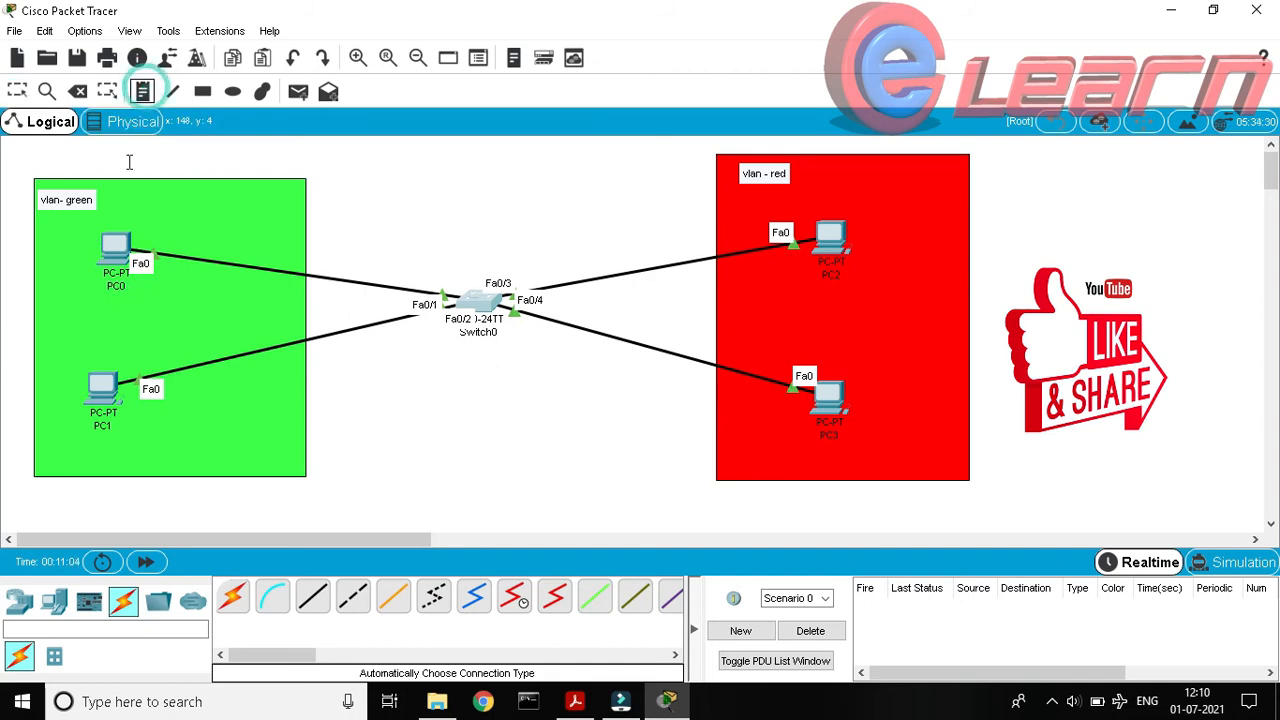
pyautogui.click(88, 290)
pyautogui.write('10.0.0.0')
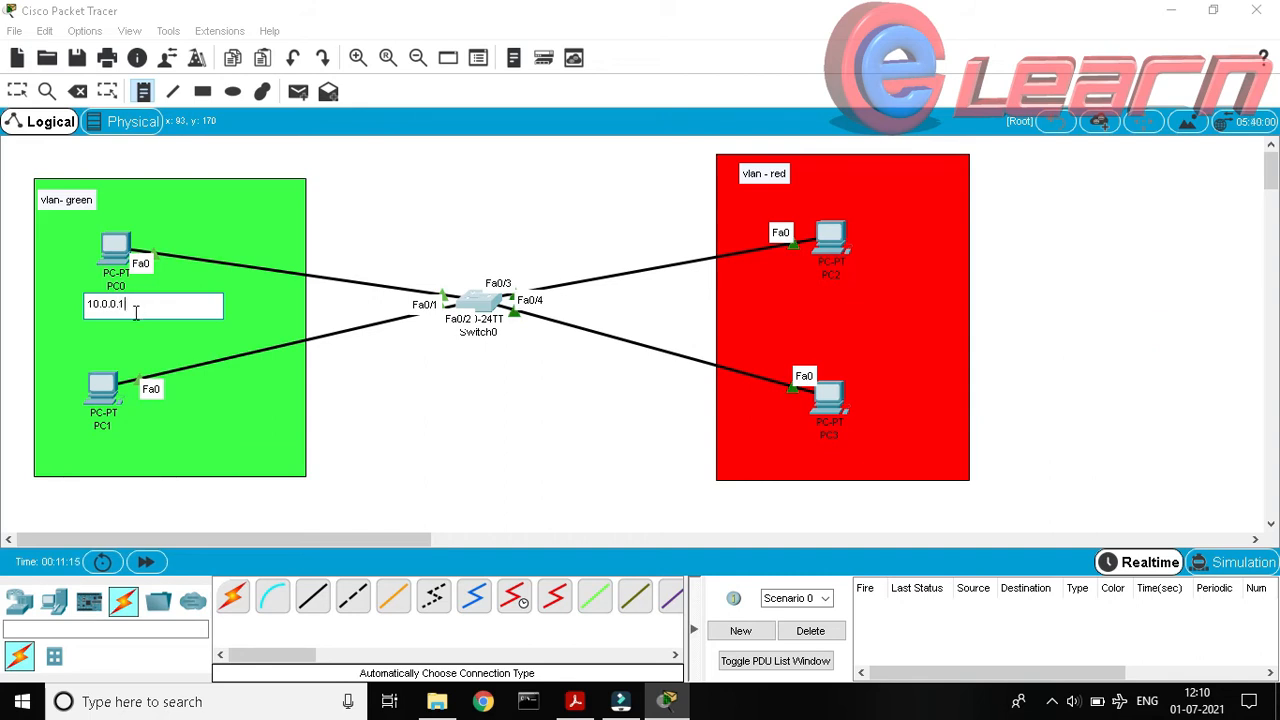
pyautogui.click(85, 447)
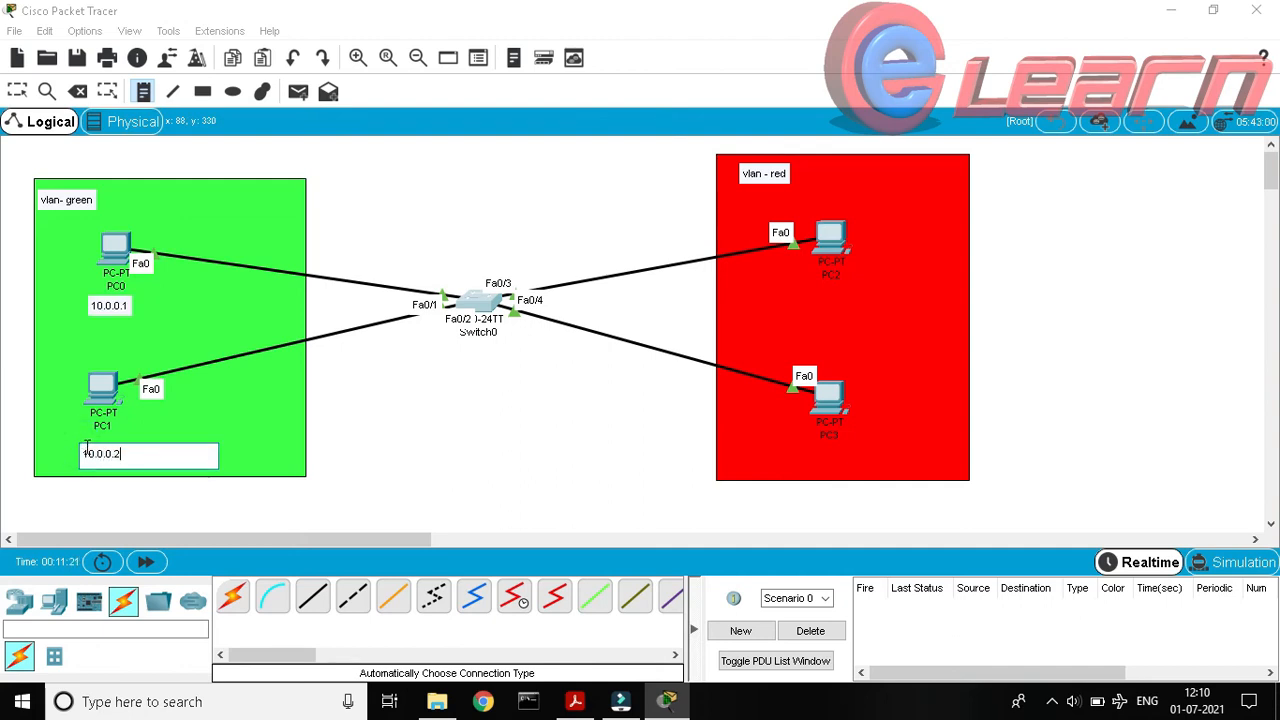
# Place address notes in the red VLAN area, 10.0.0.3 under PC2 and 10.0.0.4 under PC3, and return to the Select tool.
pyautogui.click(808, 289)
pyautogui.write('10.0.0.3')
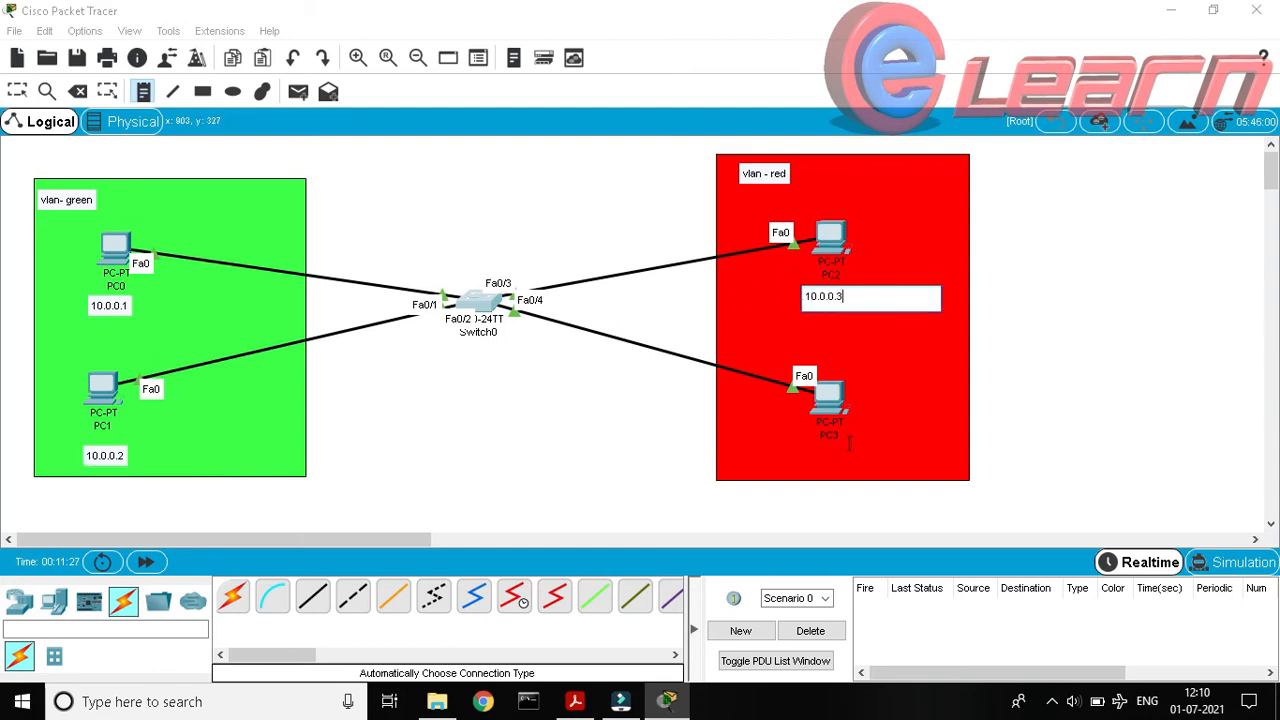
pyautogui.click(806, 447)
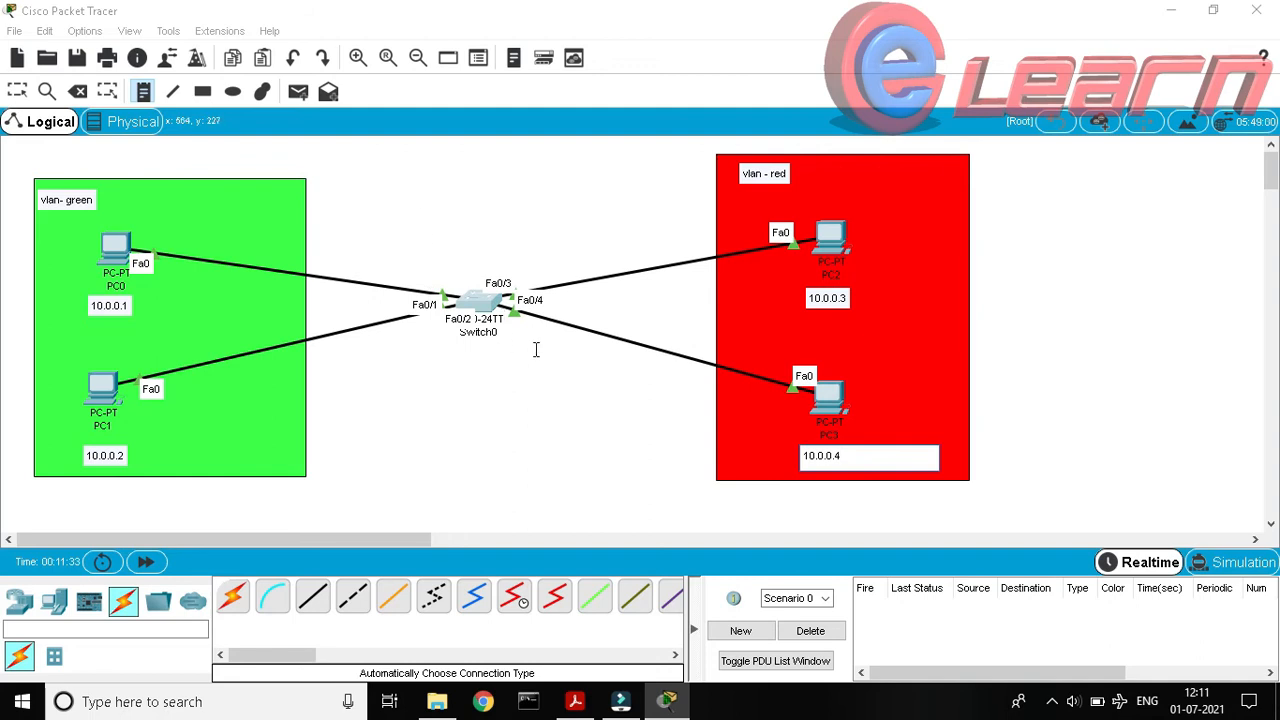
pyautogui.click(482, 433)
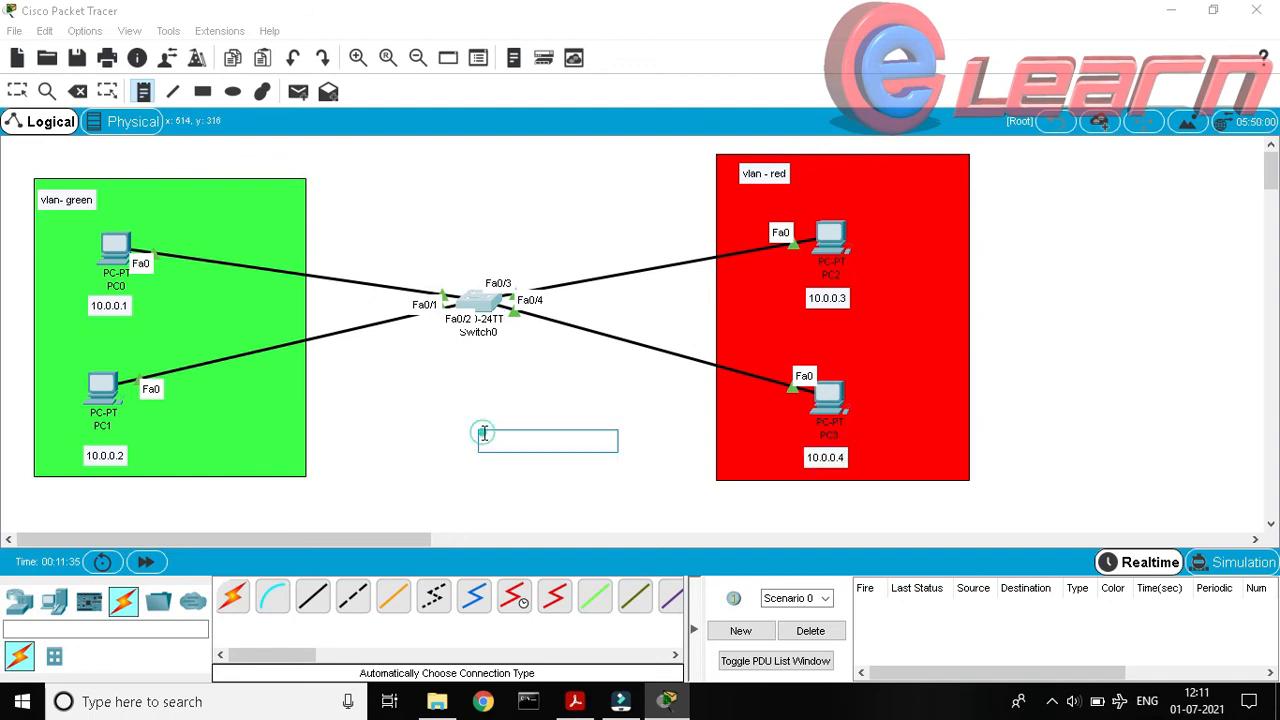
pyautogui.click(20, 91)
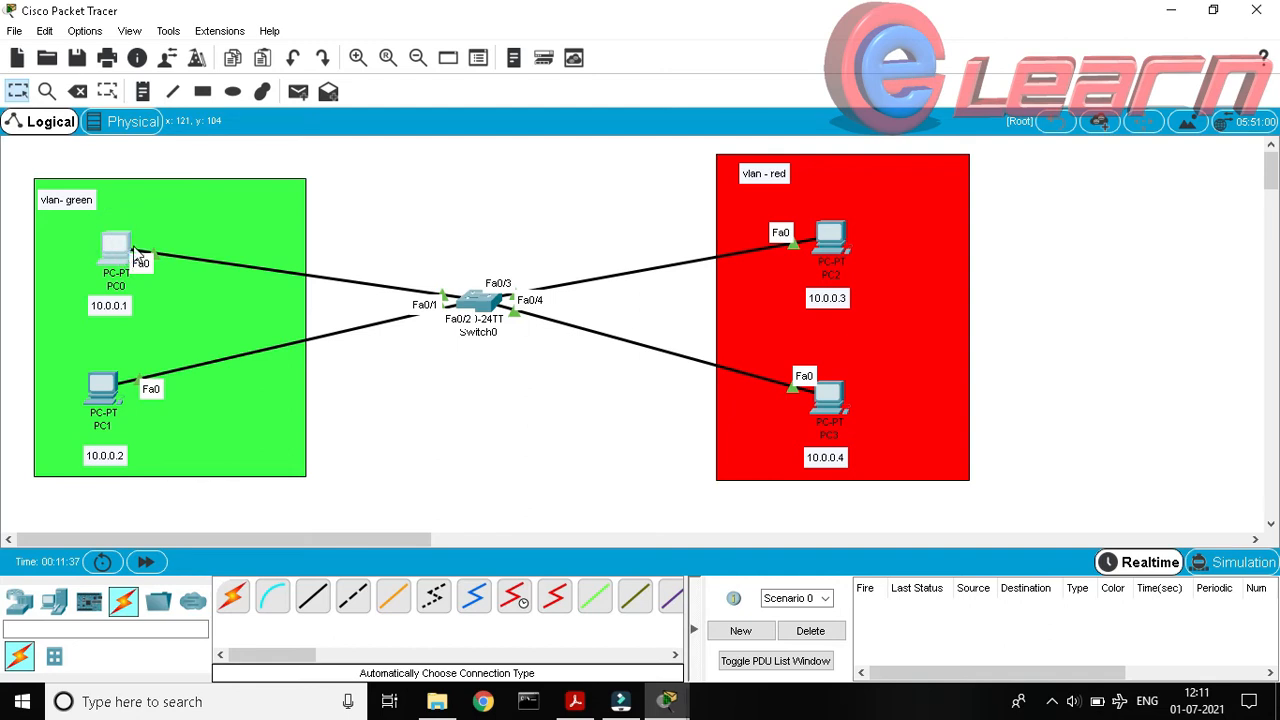
# Configure PC0 with static IPv4 address 10.0.0.1 and subnet mask 255.0.0.0.
pyautogui.click(115, 248)
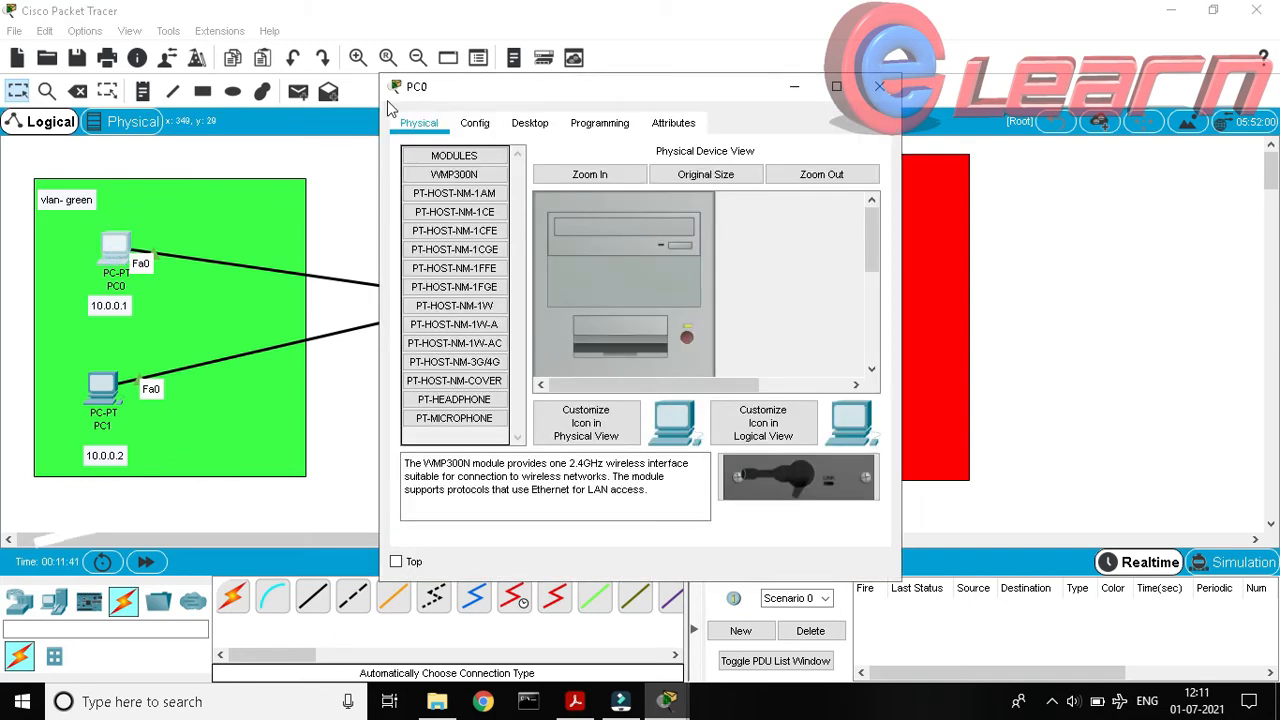
pyautogui.click(529, 122)
pyautogui.click(450, 222)
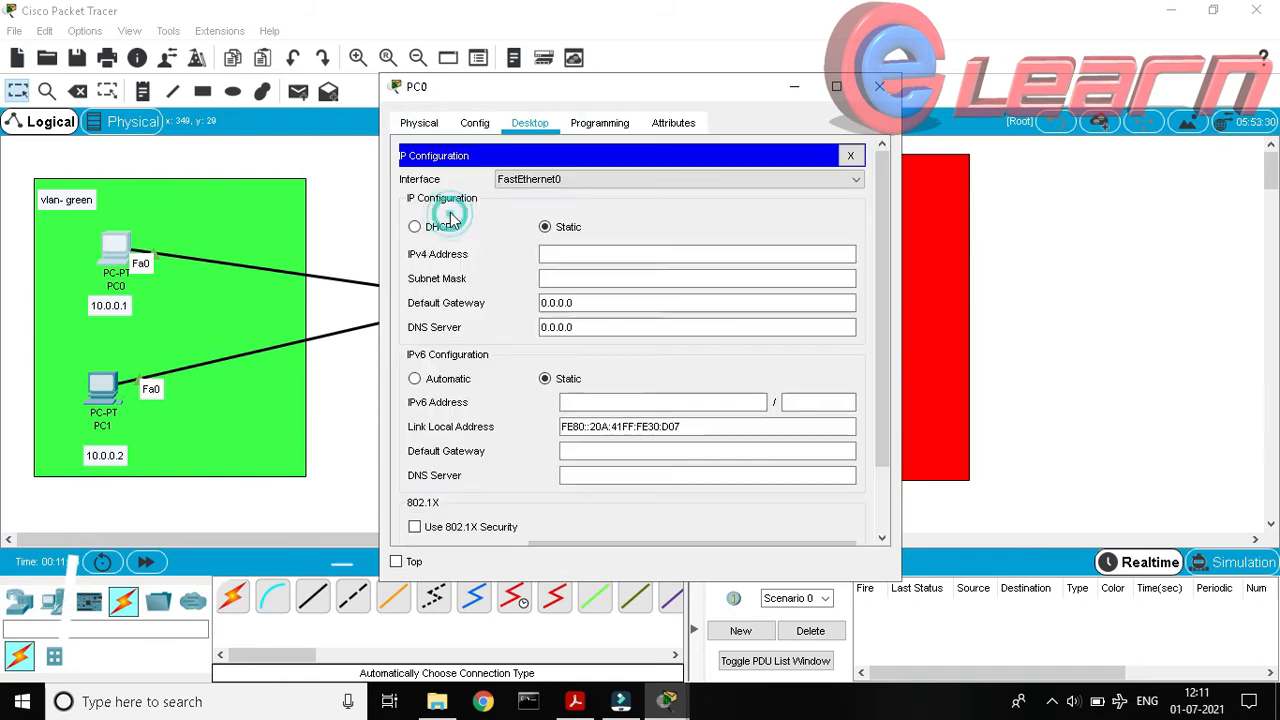
pyautogui.click(572, 253)
pyautogui.write('10.0.0')
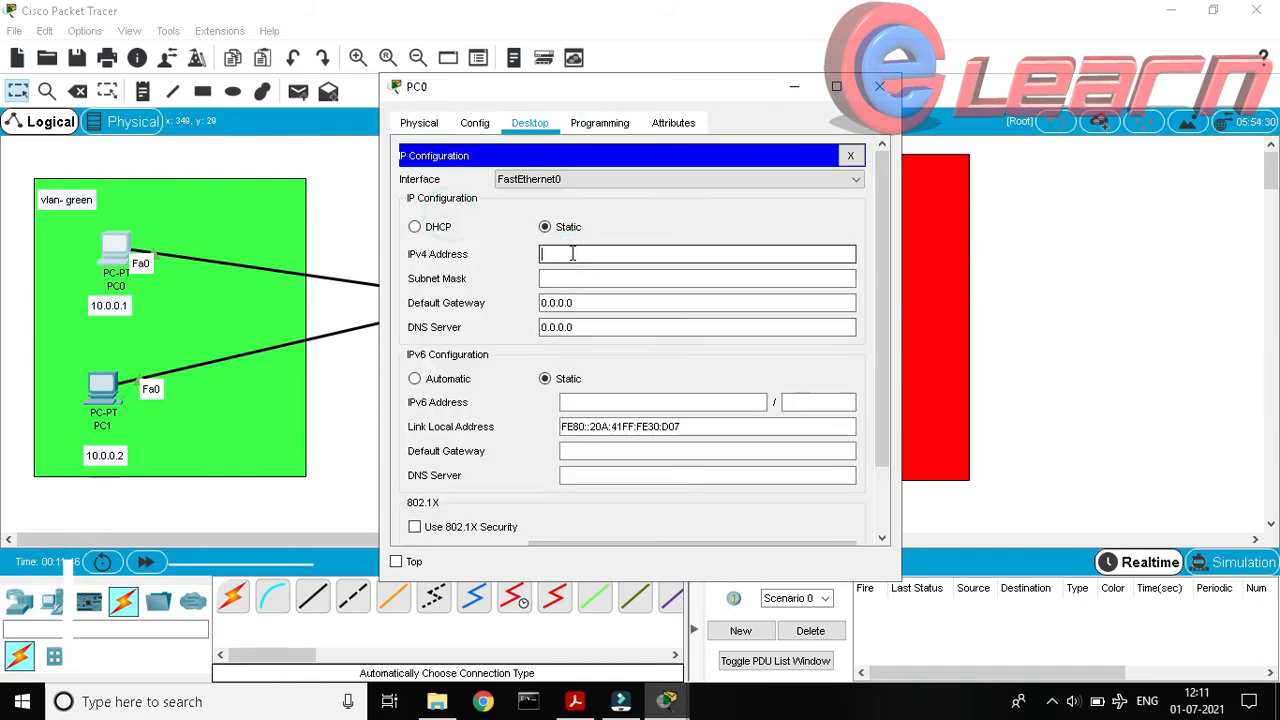
pyautogui.write('.1')
pyautogui.click(598, 277)
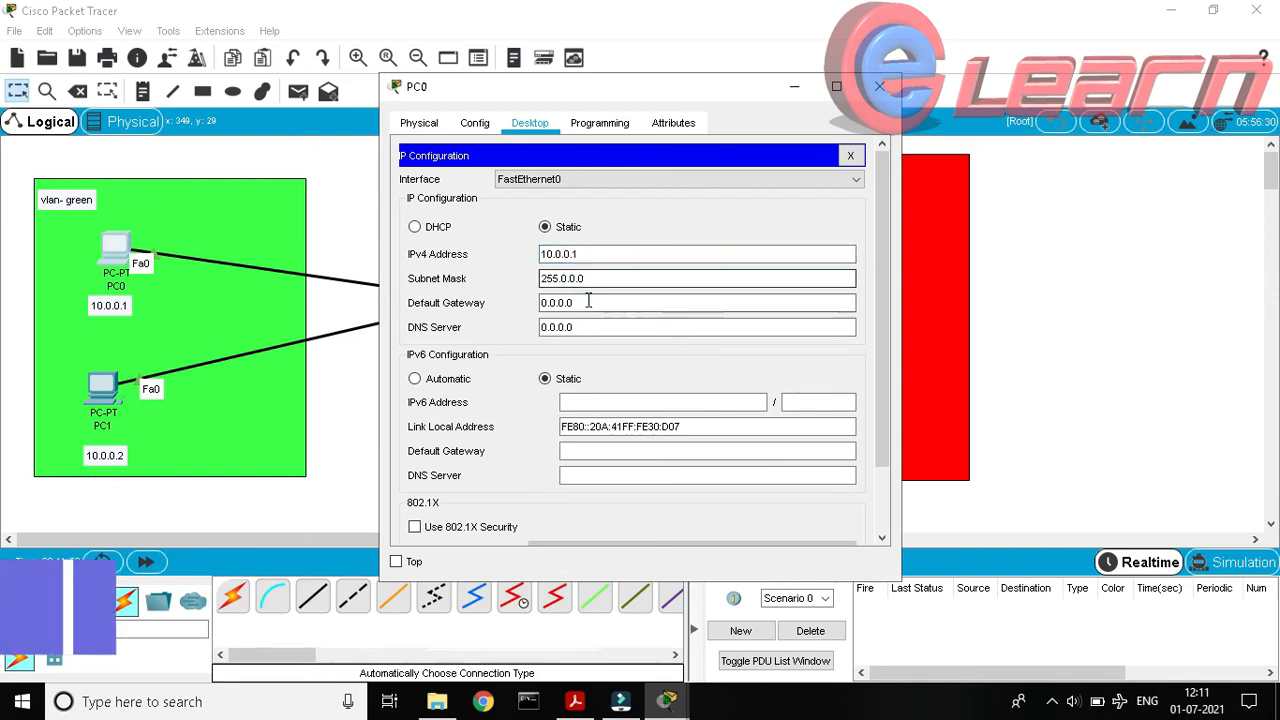
pyautogui.click(597, 302)
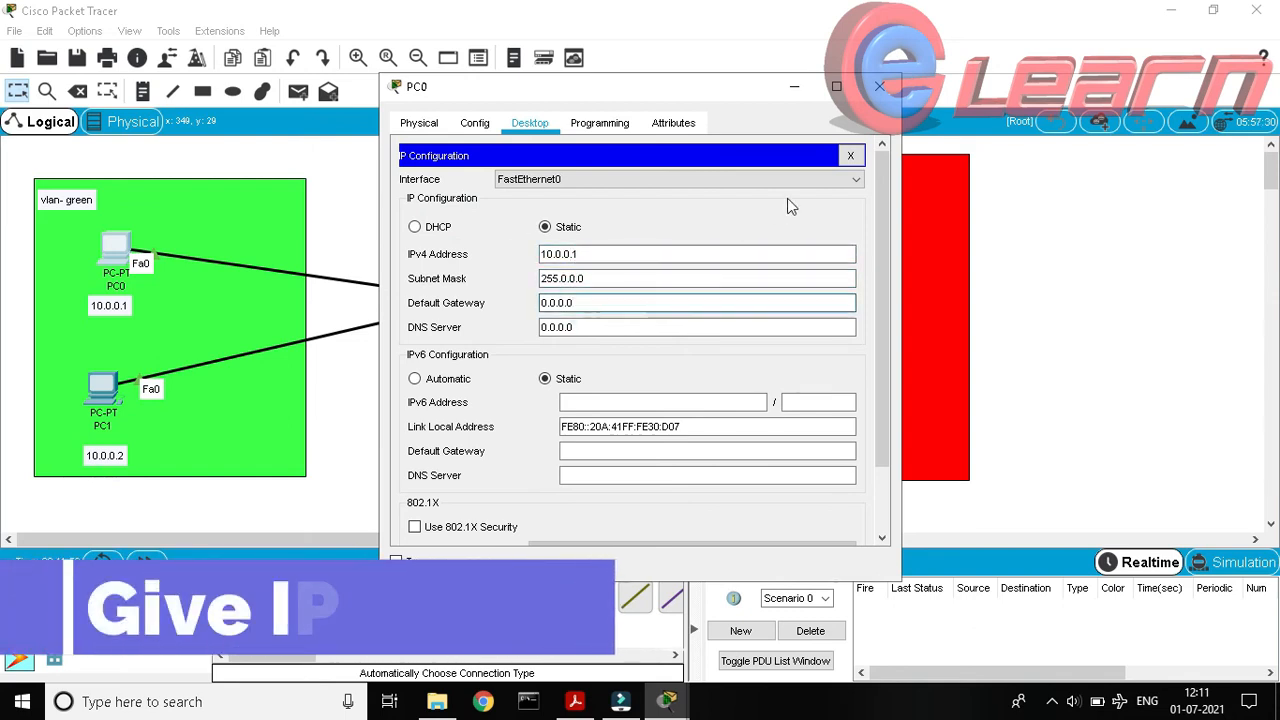
pyautogui.click(850, 158)
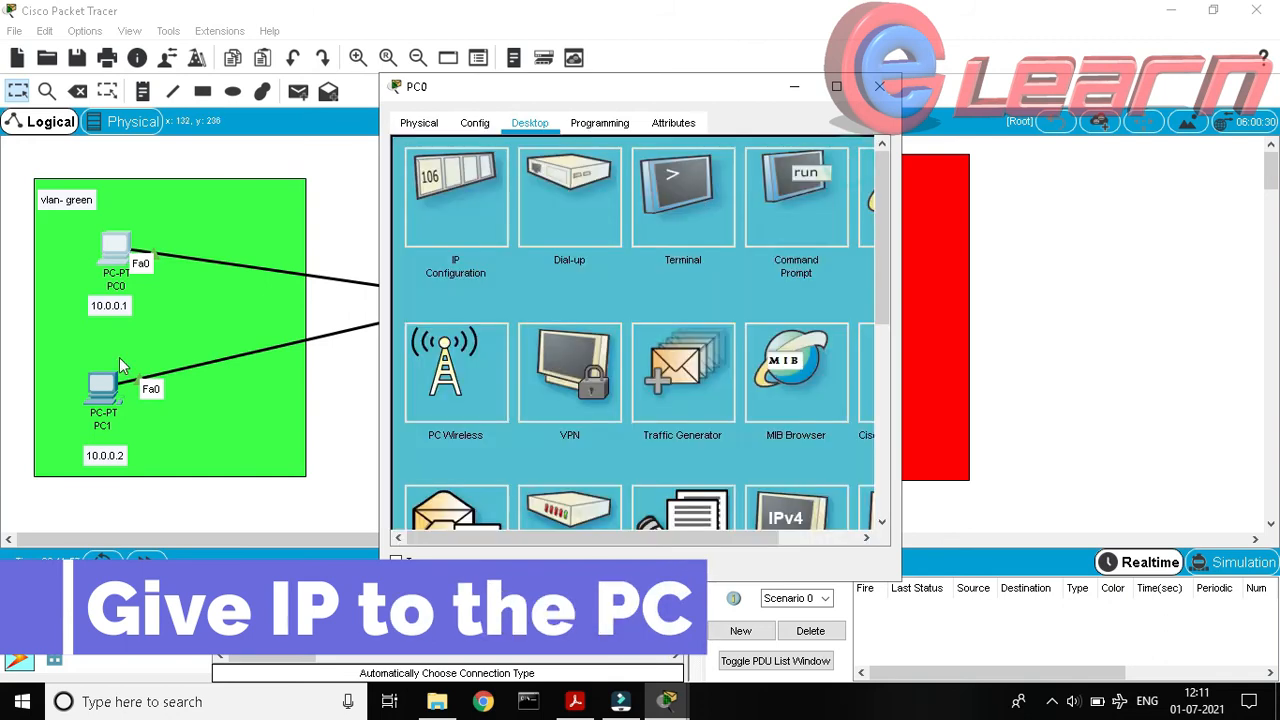
# Configure PC1 with static IPv4 address 10.0.0.2 and its default subnet mask, and close its window.
pyautogui.click(103, 388)
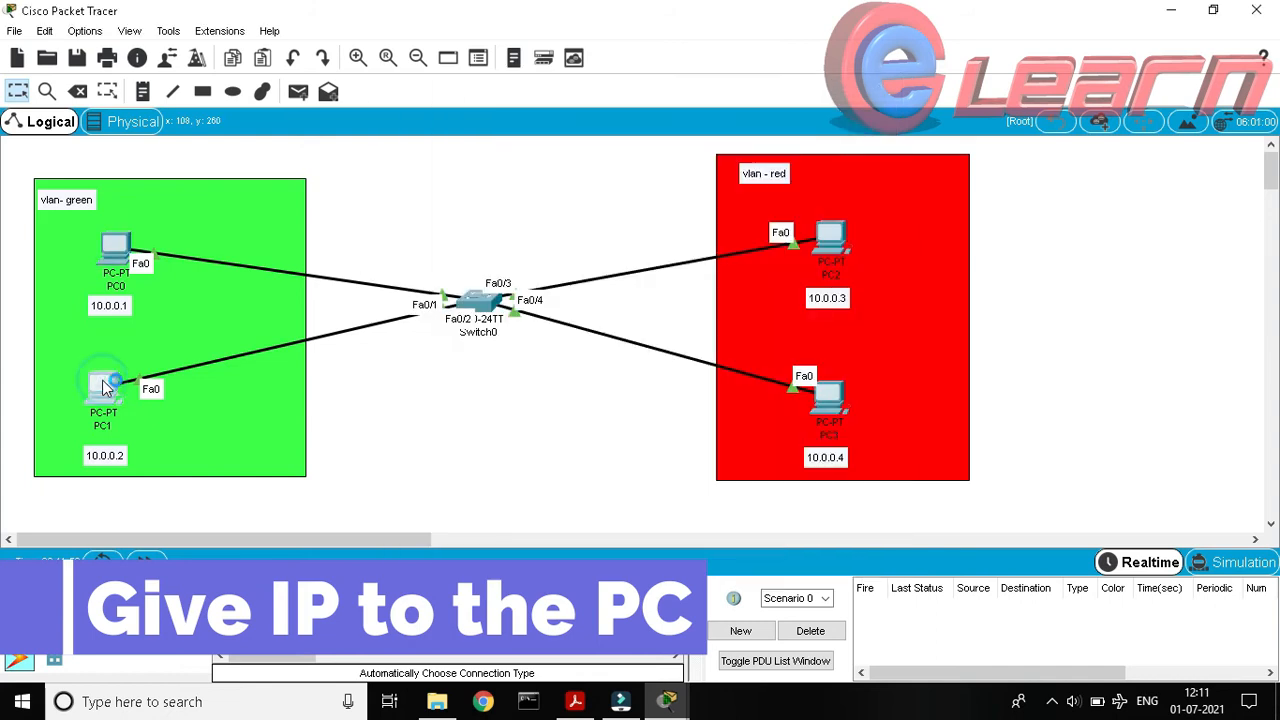
pyautogui.click(530, 122)
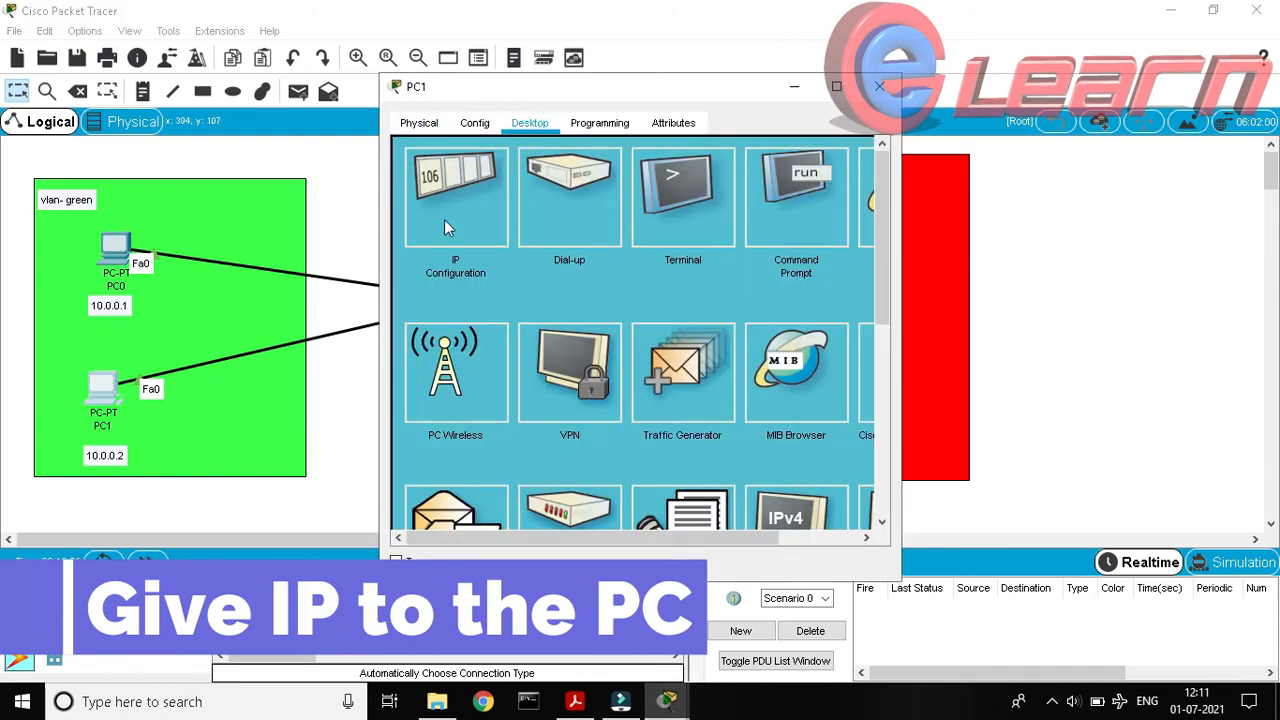
pyautogui.click(445, 222)
pyautogui.click(579, 251)
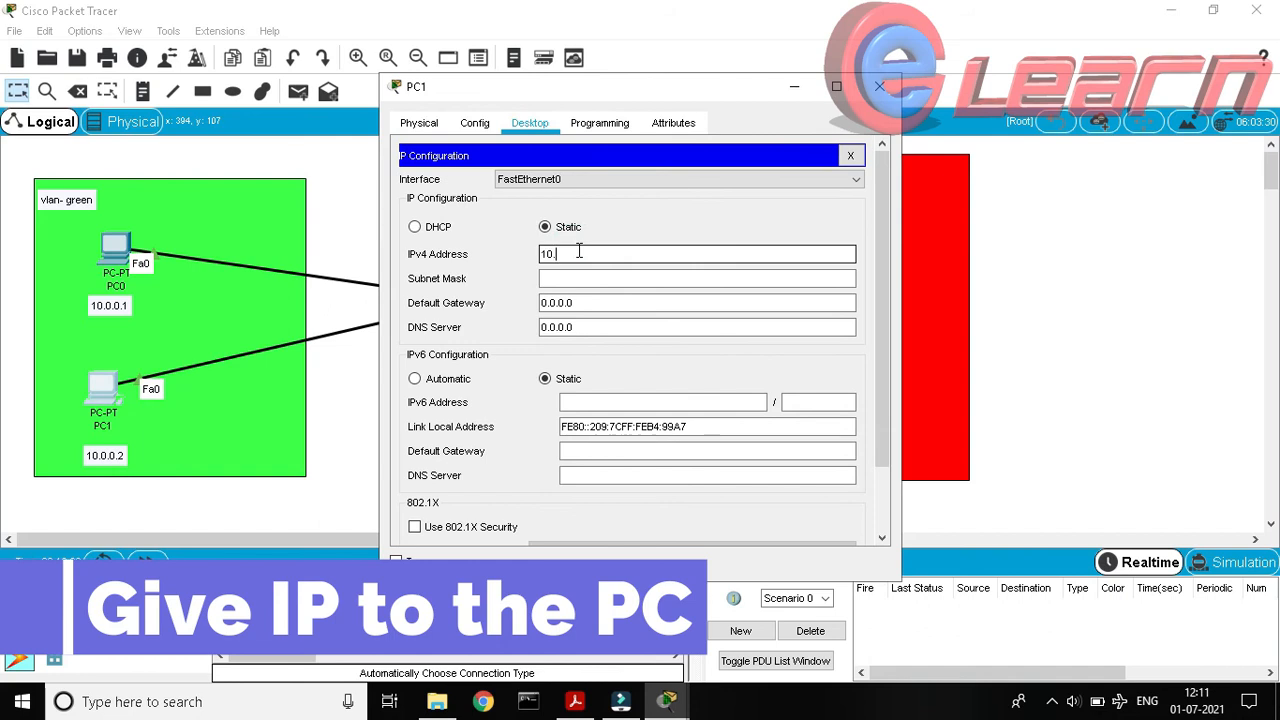
pyautogui.click(590, 278)
pyautogui.click(879, 88)
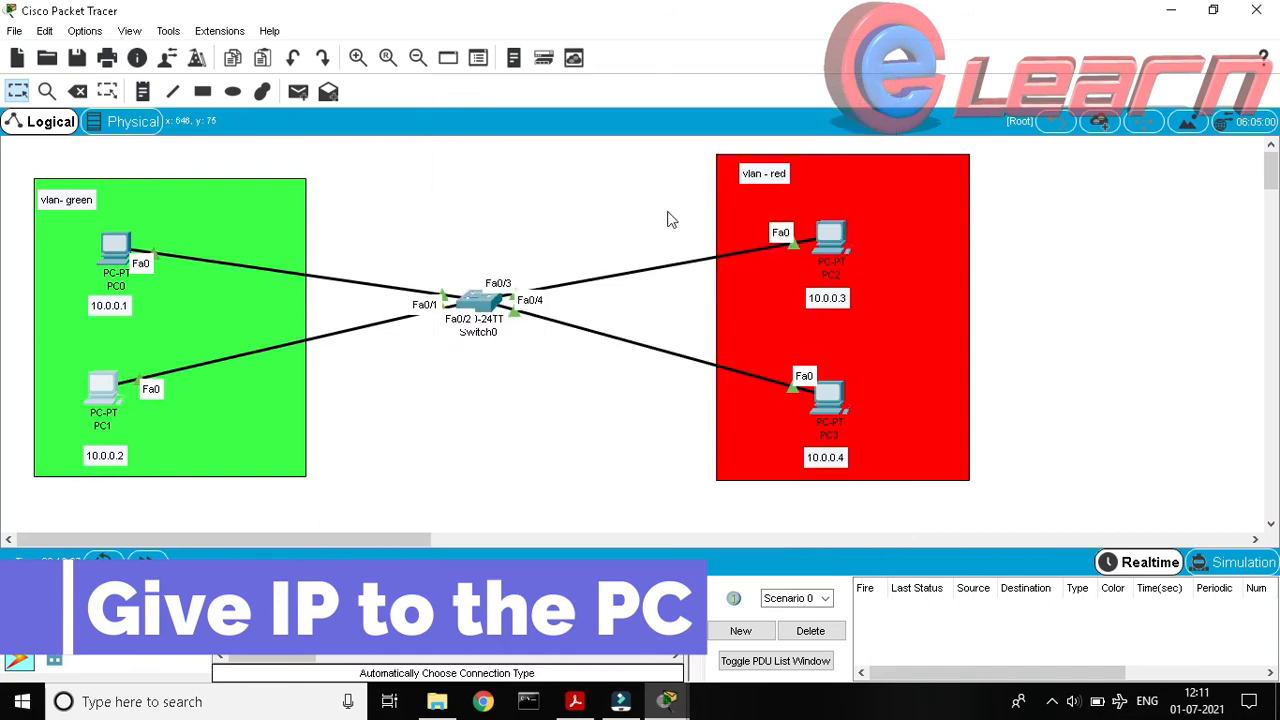
# Configure PC2 with static IPv4 address 10.0.0.3 and subnet mask 255.0.0.0, and close its window.
pyautogui.click(845, 232)
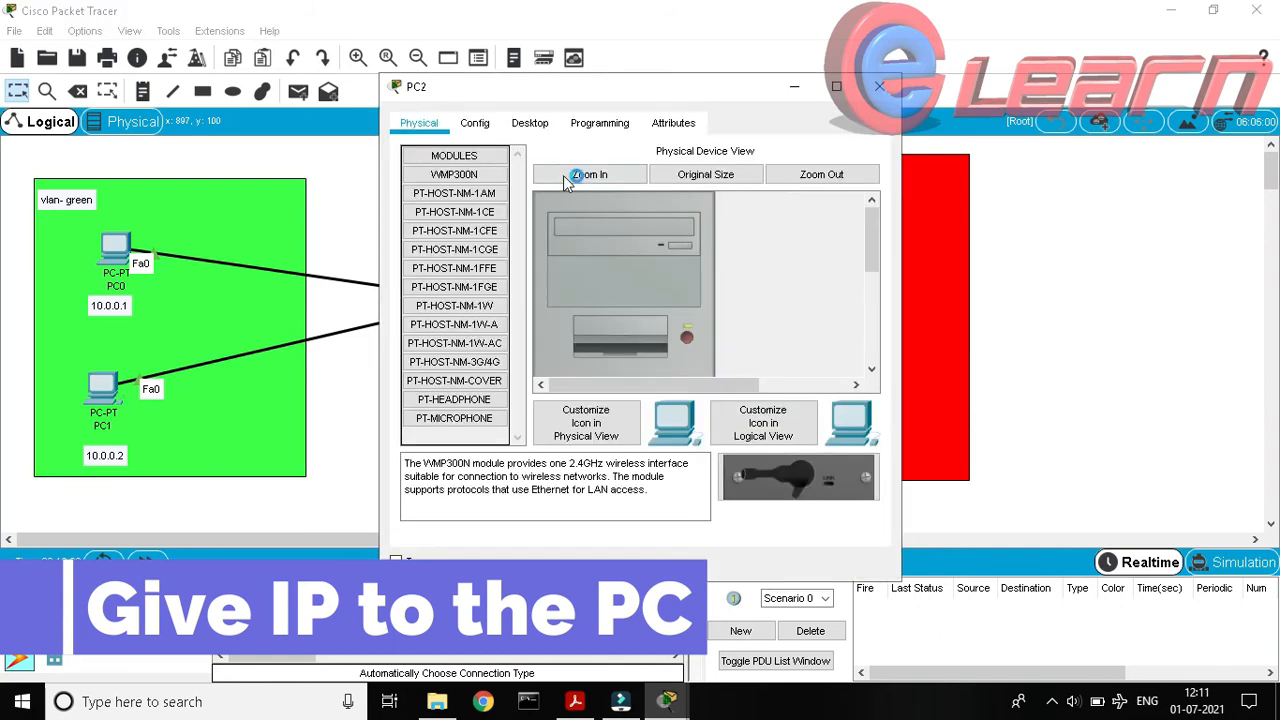
pyautogui.click(549, 124)
pyautogui.click(470, 198)
pyautogui.click(561, 254)
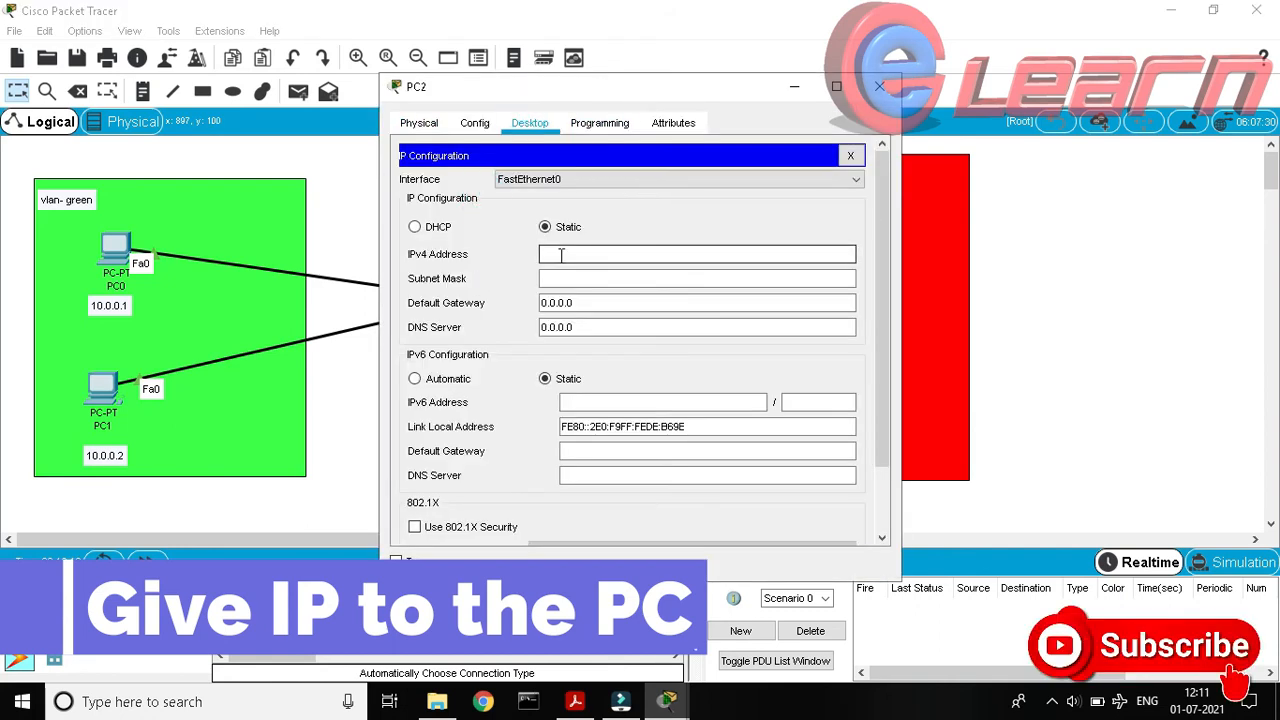
pyautogui.write('10.0.0.3')
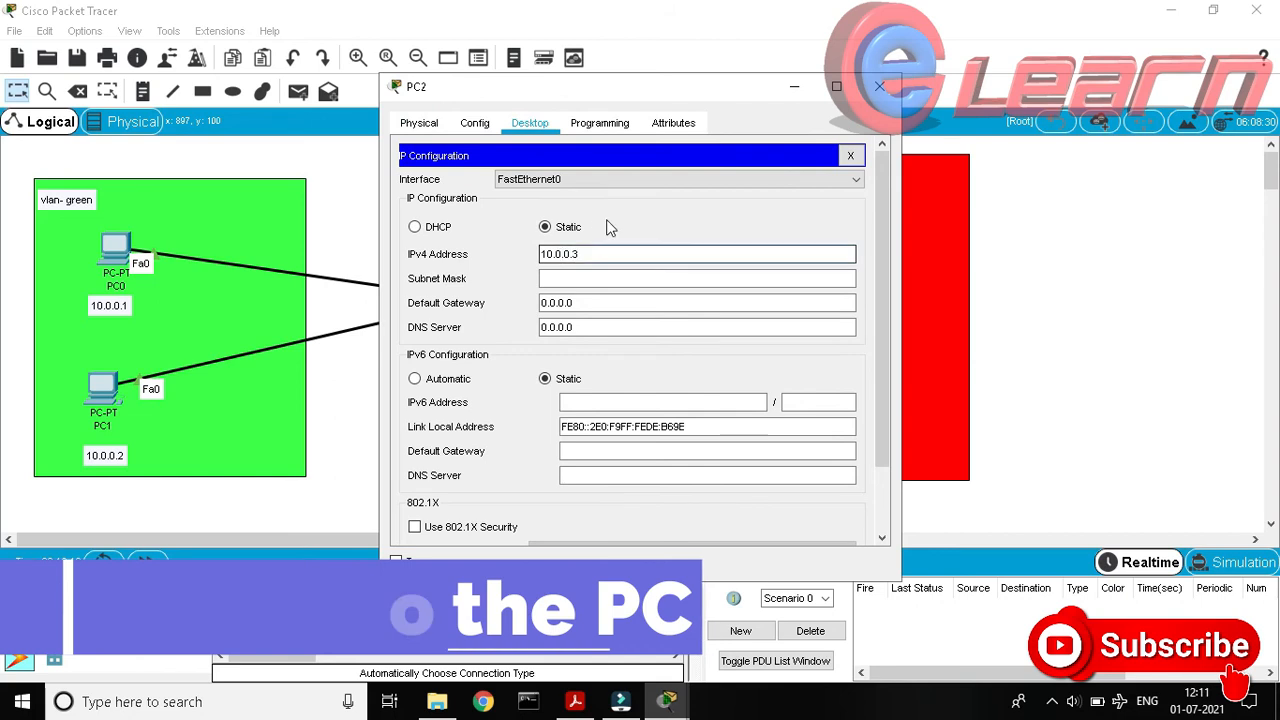
pyautogui.press('Tab')
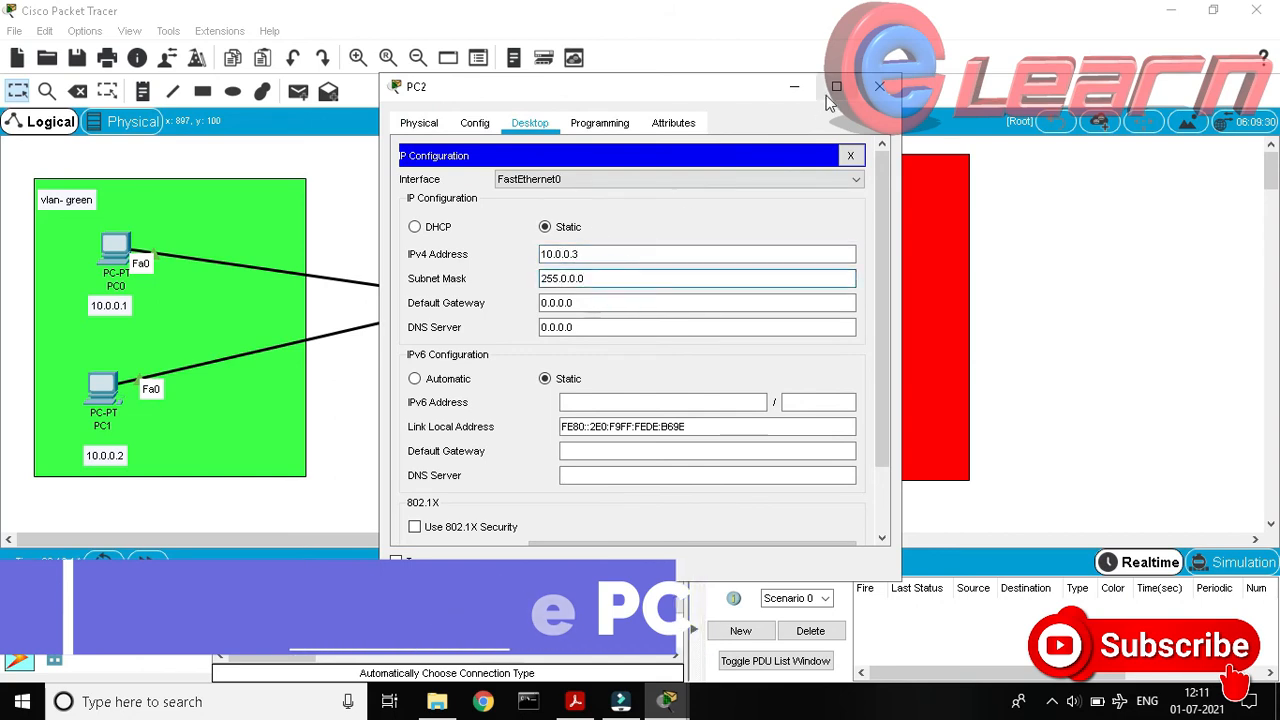
pyautogui.click(879, 88)
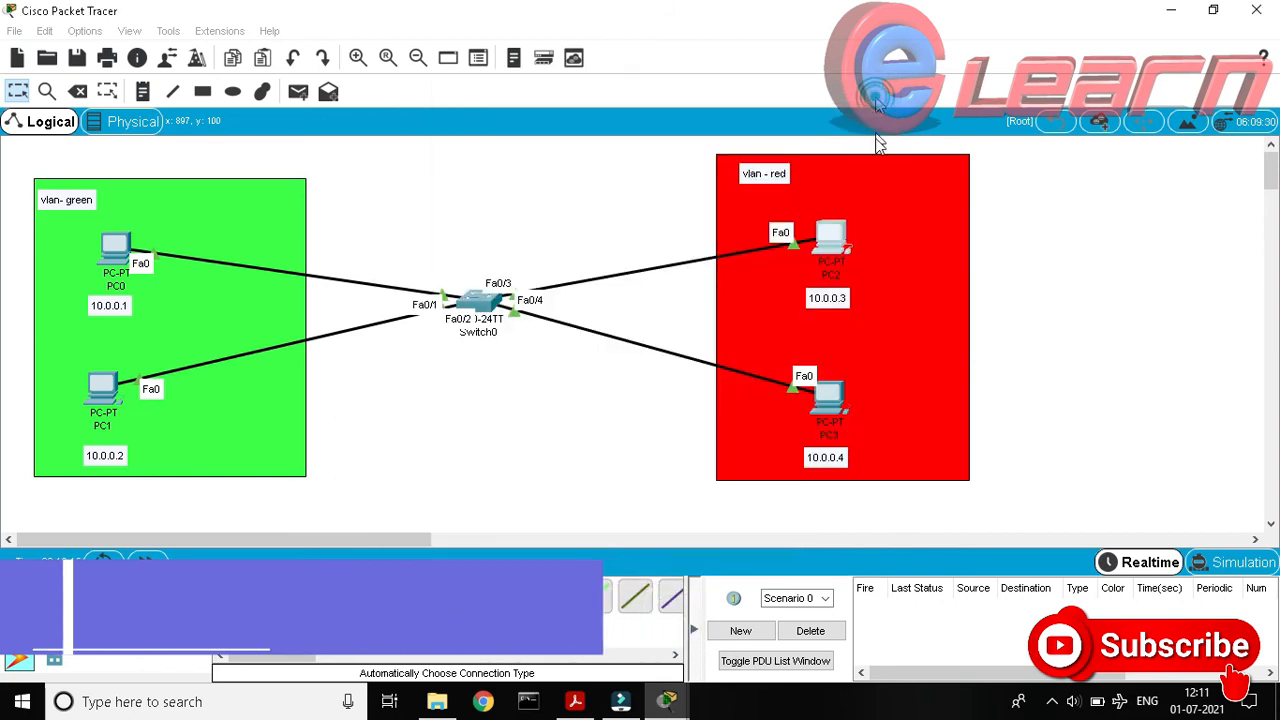
# Configure PC3 with static IPv4 address 10.0.0.4 and subnet mask 255.0.0.0, and close its window.
pyautogui.click(810, 385)
pyautogui.click(530, 122)
pyautogui.click(486, 184)
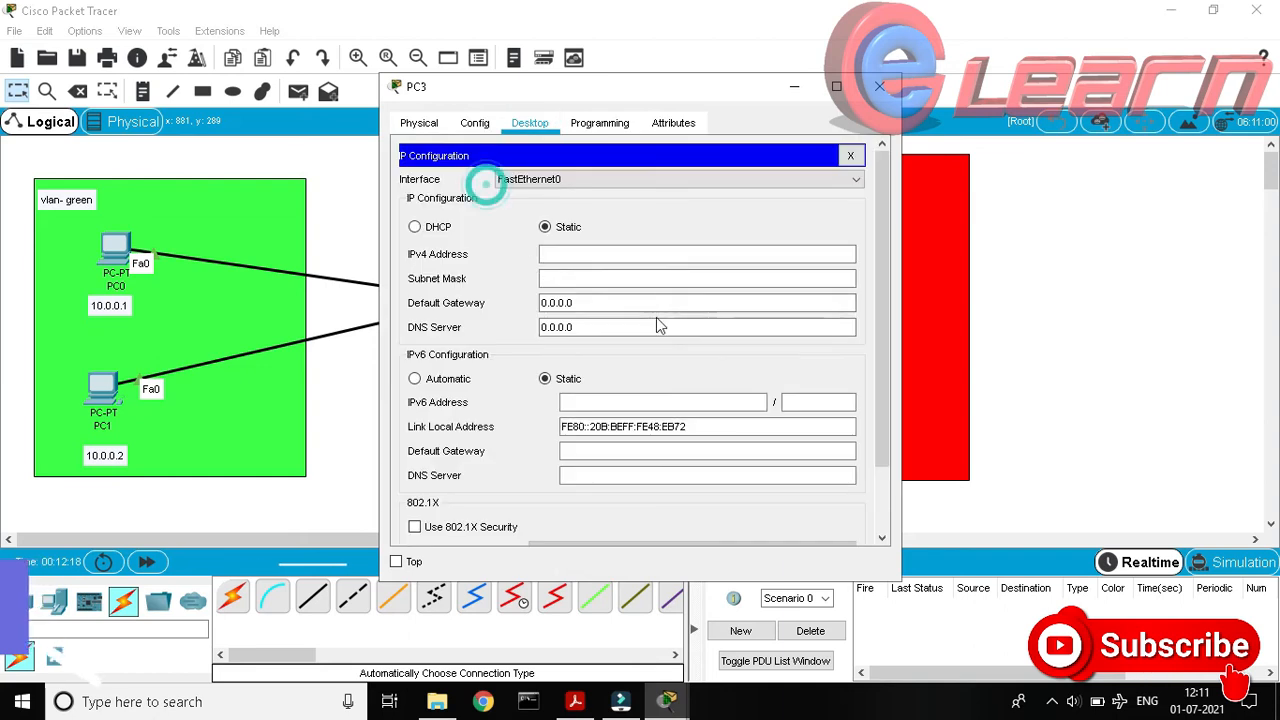
pyautogui.click(634, 248)
pyautogui.write('10.')
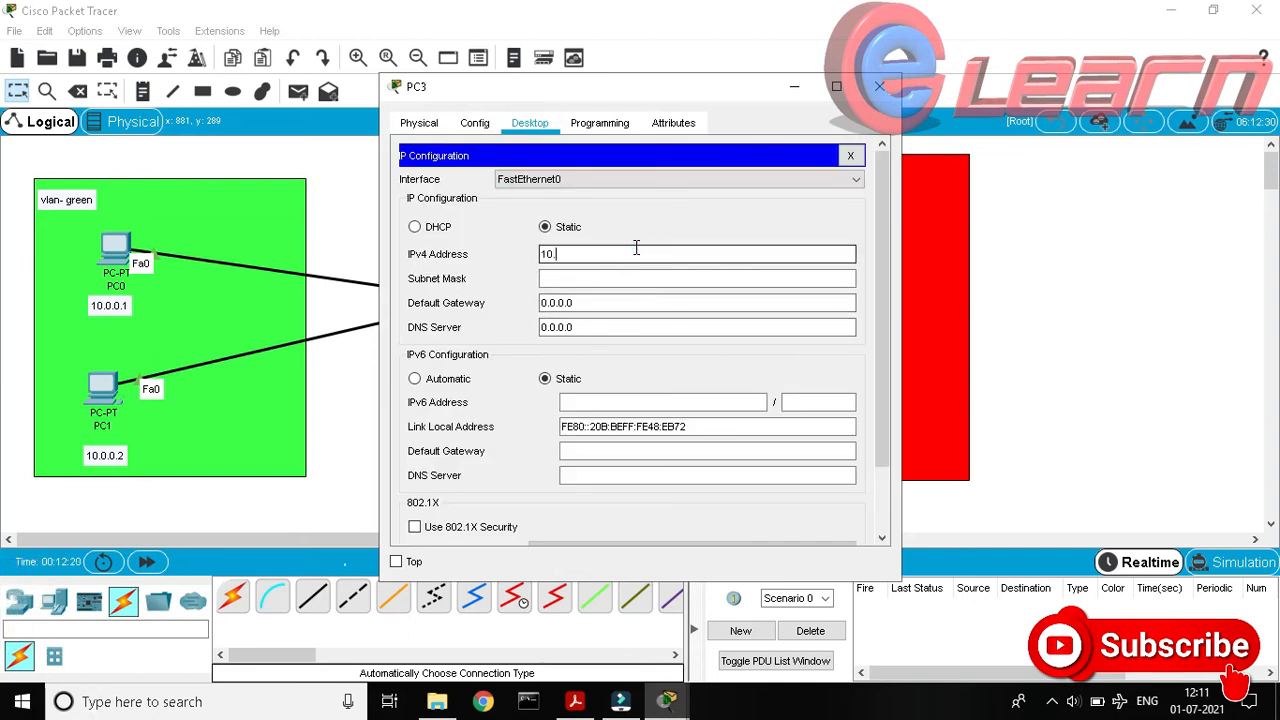
pyautogui.write('0.0.4')
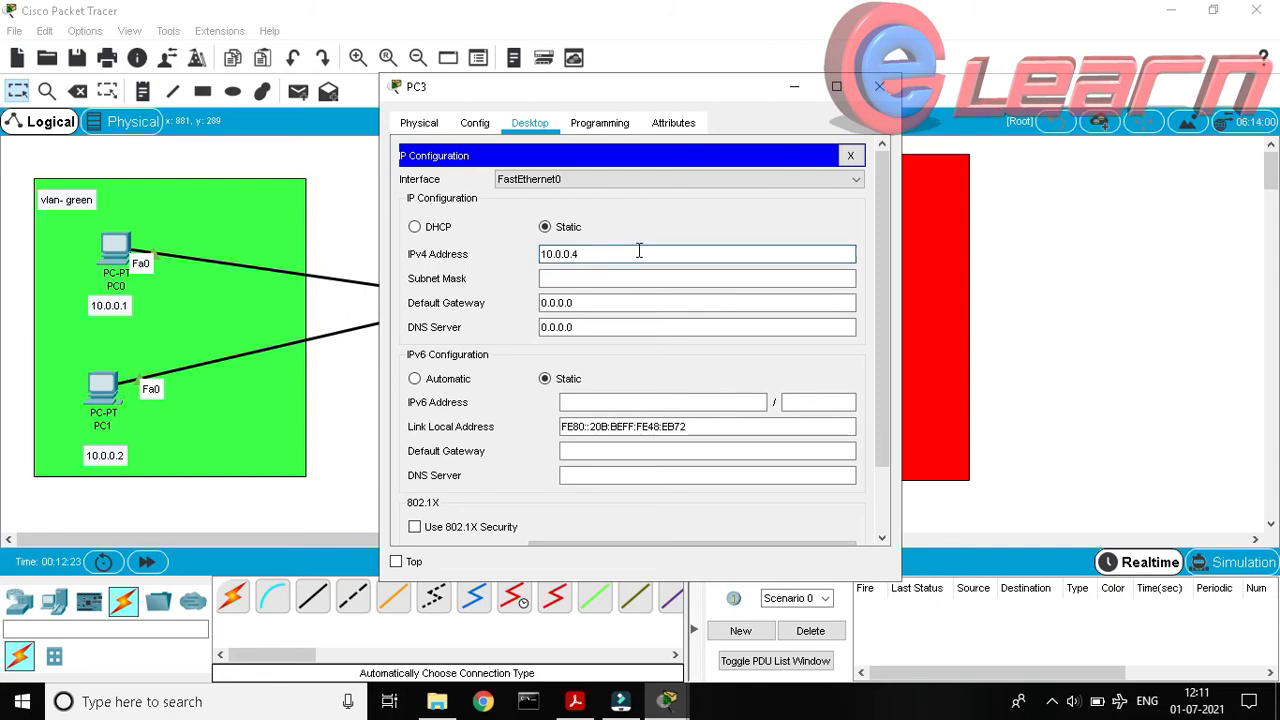
pyautogui.click(640, 280)
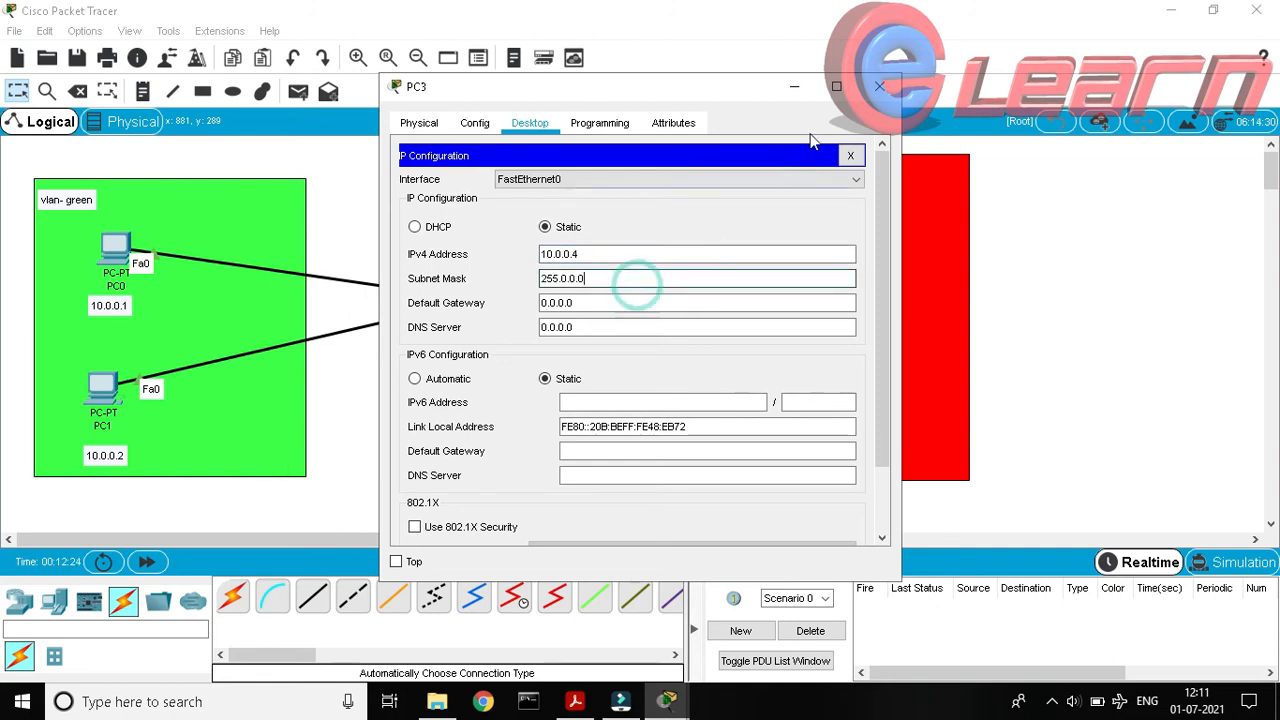
pyautogui.click(884, 88)
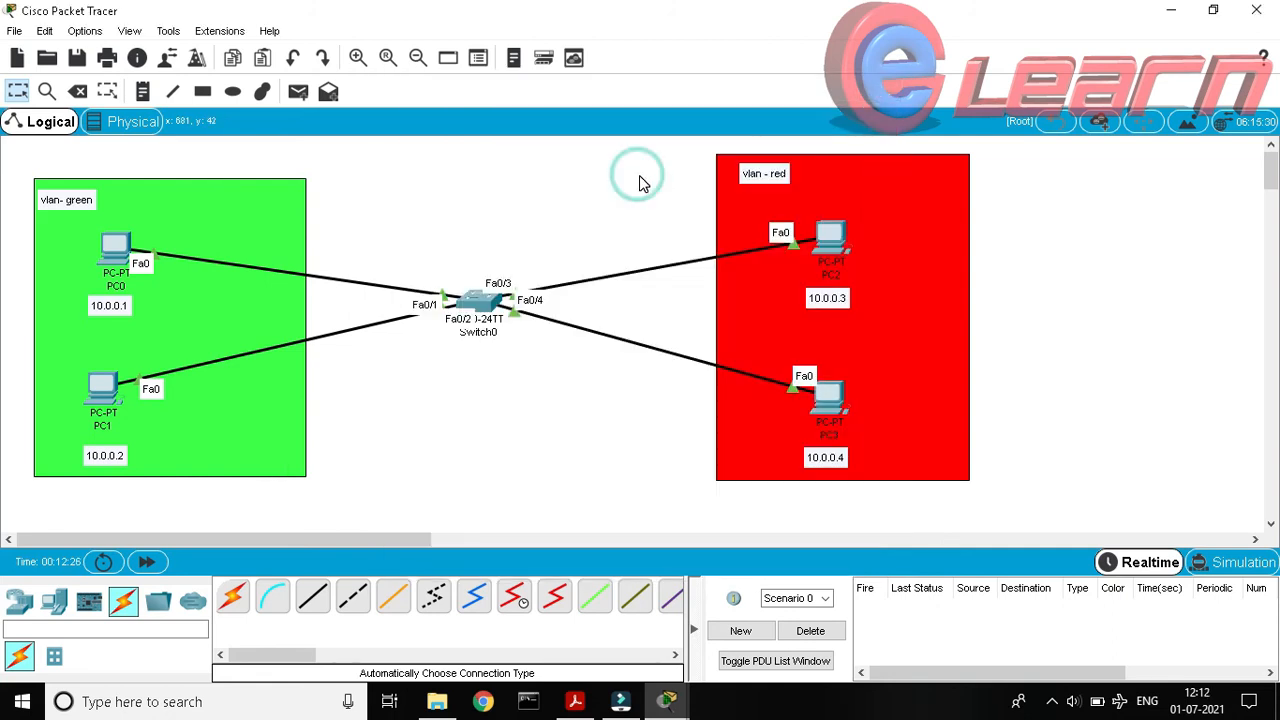
# Test connectivity within the green VLAN by running ping 10.0.0.2 from PC0's Command Prompt, and close PC0.
pyautogui.click(113, 248)
pyautogui.click(118, 250)
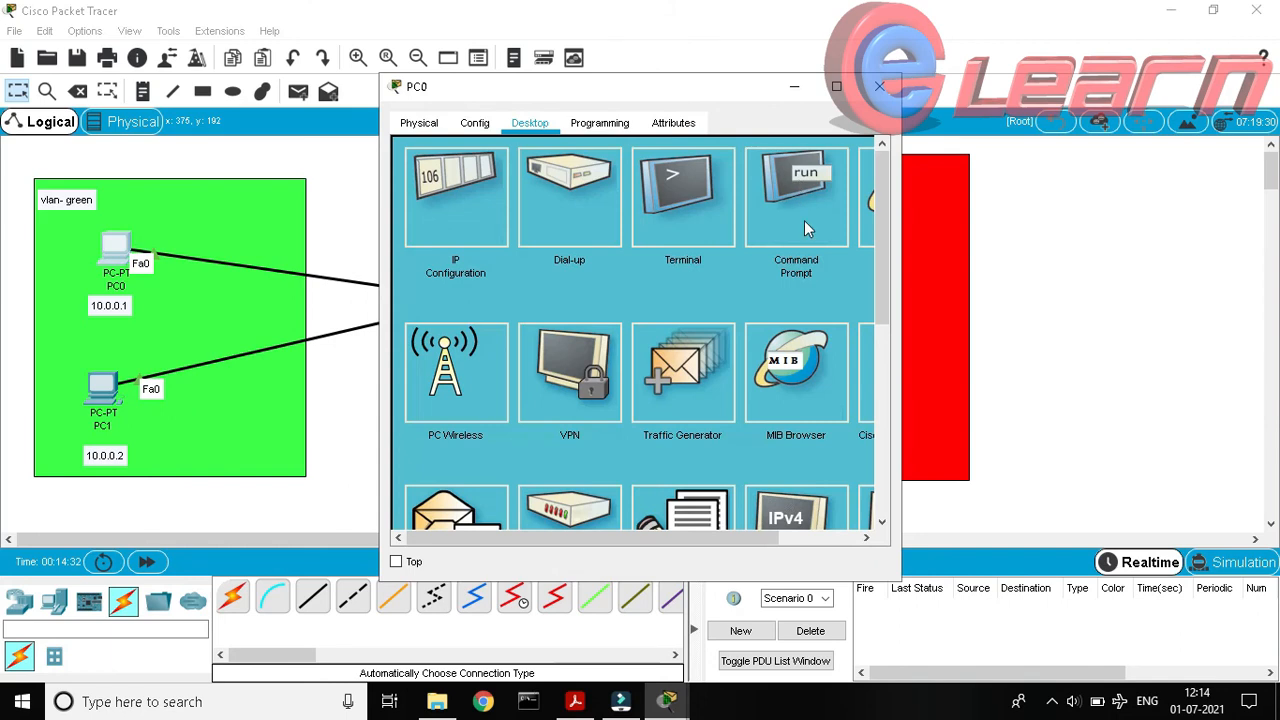
pyautogui.click(804, 220)
pyautogui.click(466, 512)
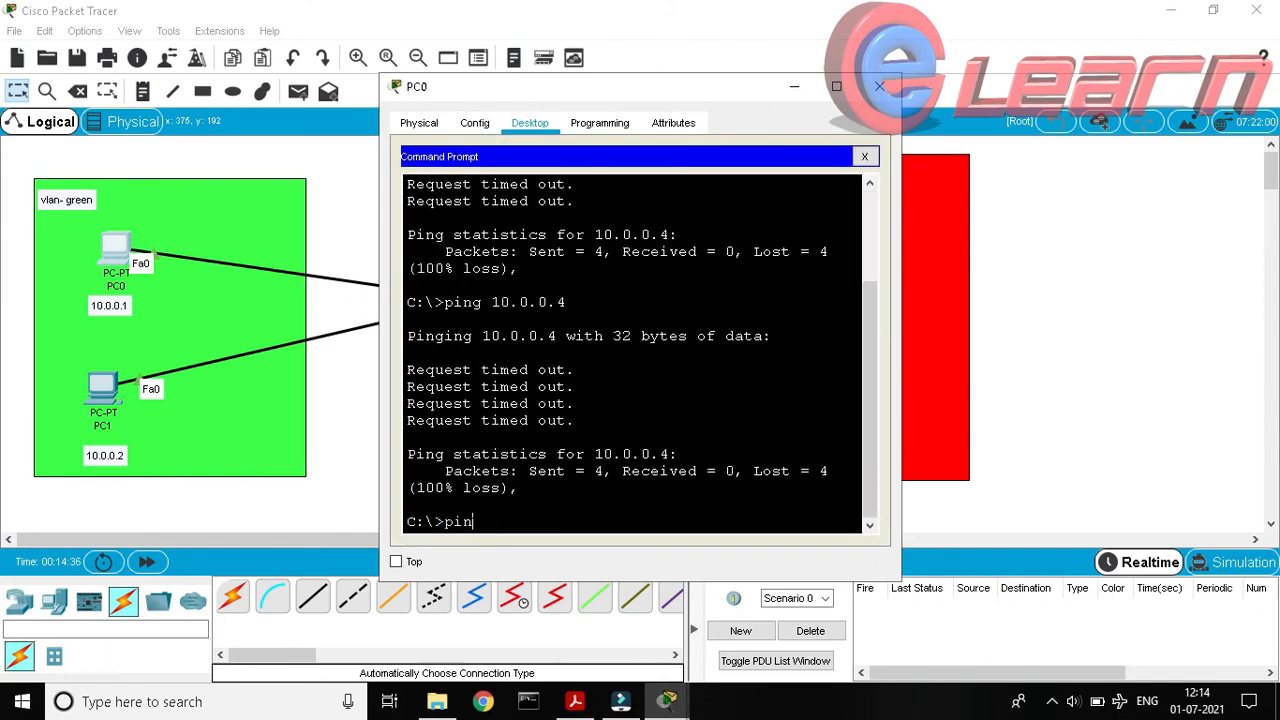
pyautogui.write('ping 10.0.0.')
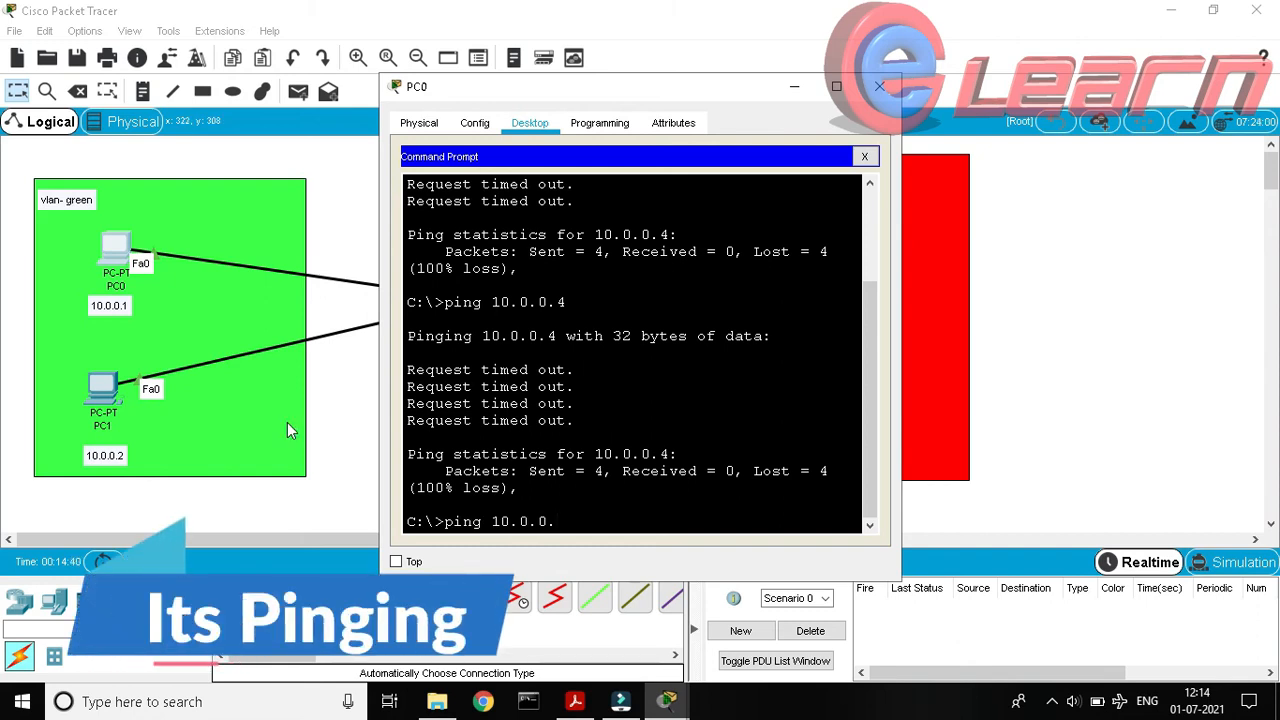
pyautogui.write('2')
pyautogui.press('Return')
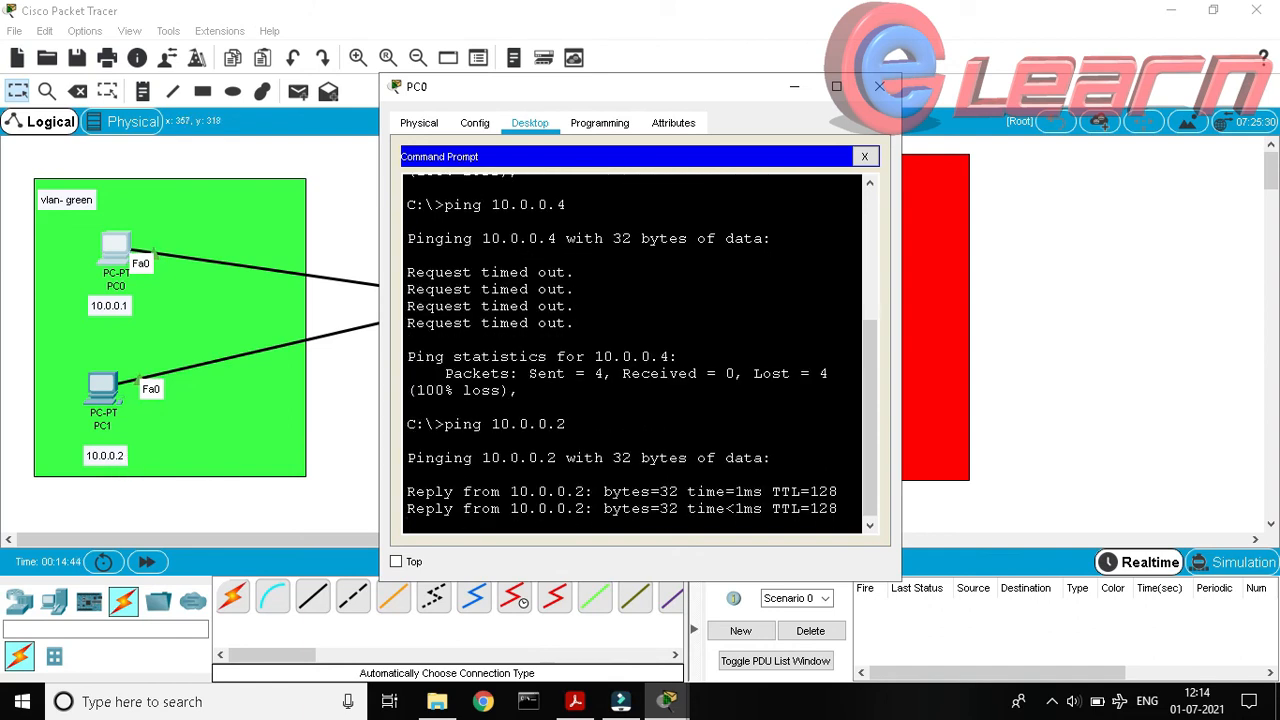
pyautogui.click(879, 86)
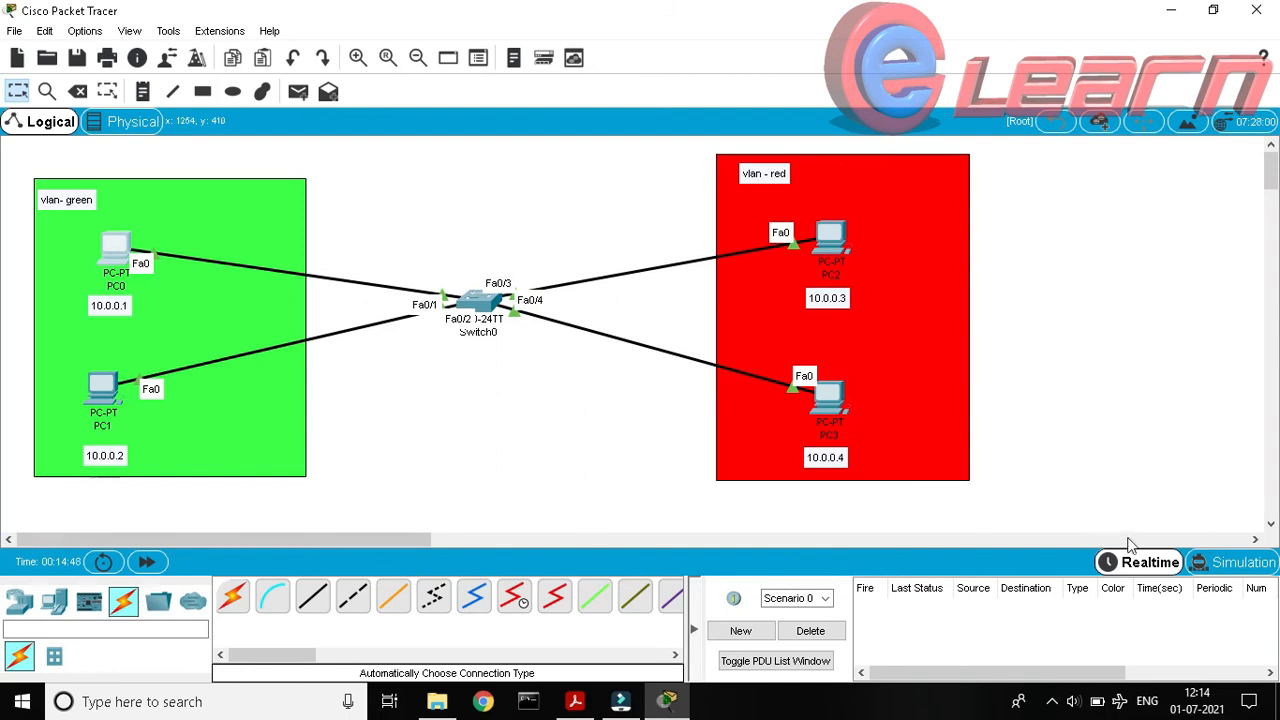
# Switch to Simulation mode and limit the visible event types to ICMP only.
pyautogui.click(1233, 562)
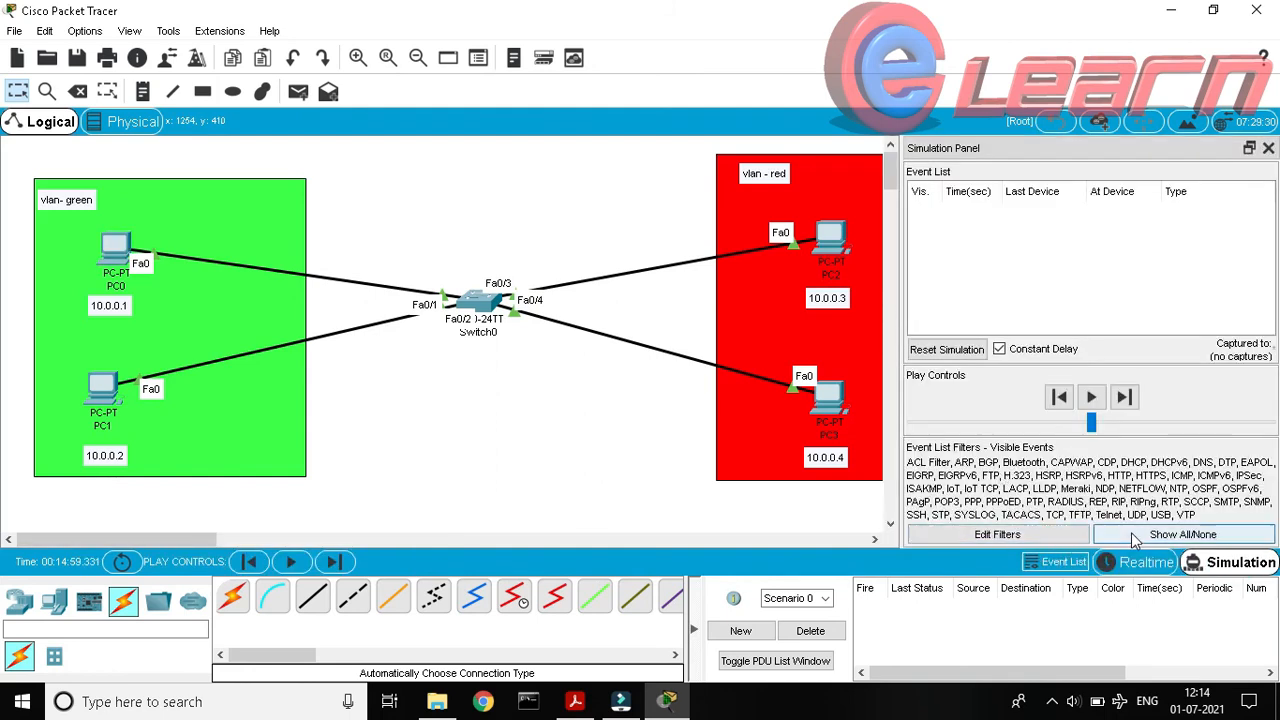
pyautogui.click(1183, 536)
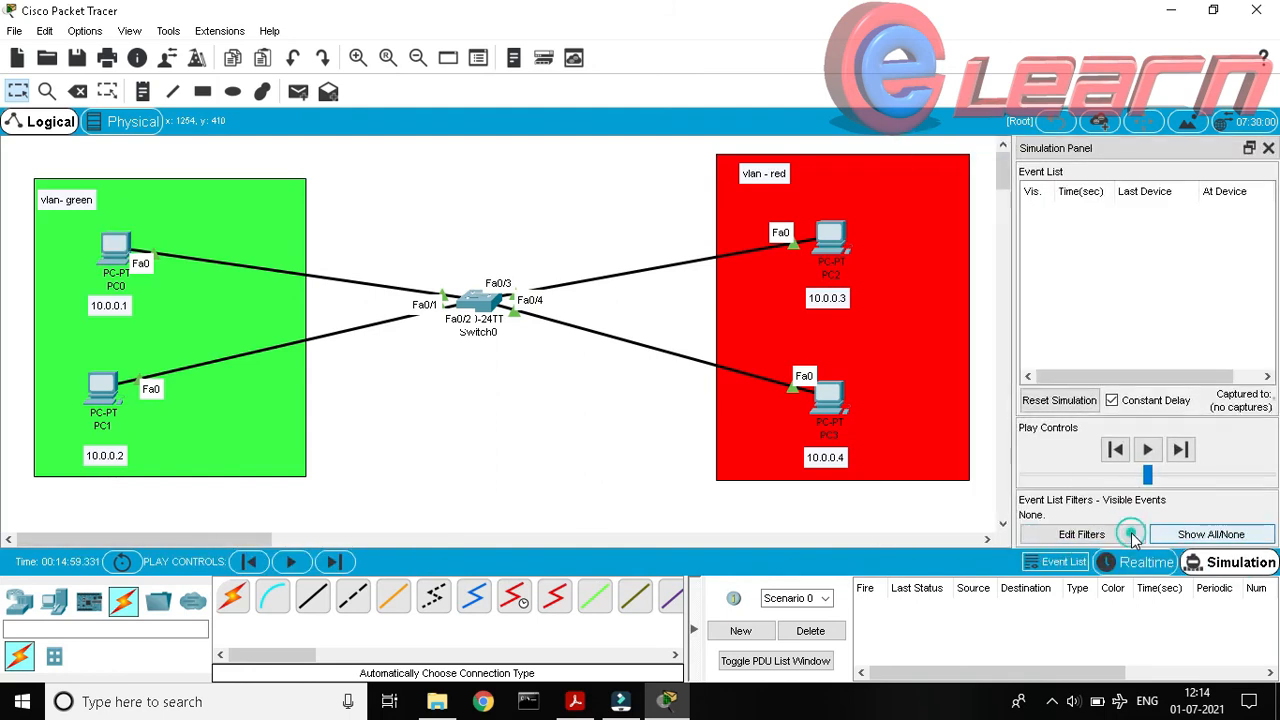
pyautogui.click(1081, 534)
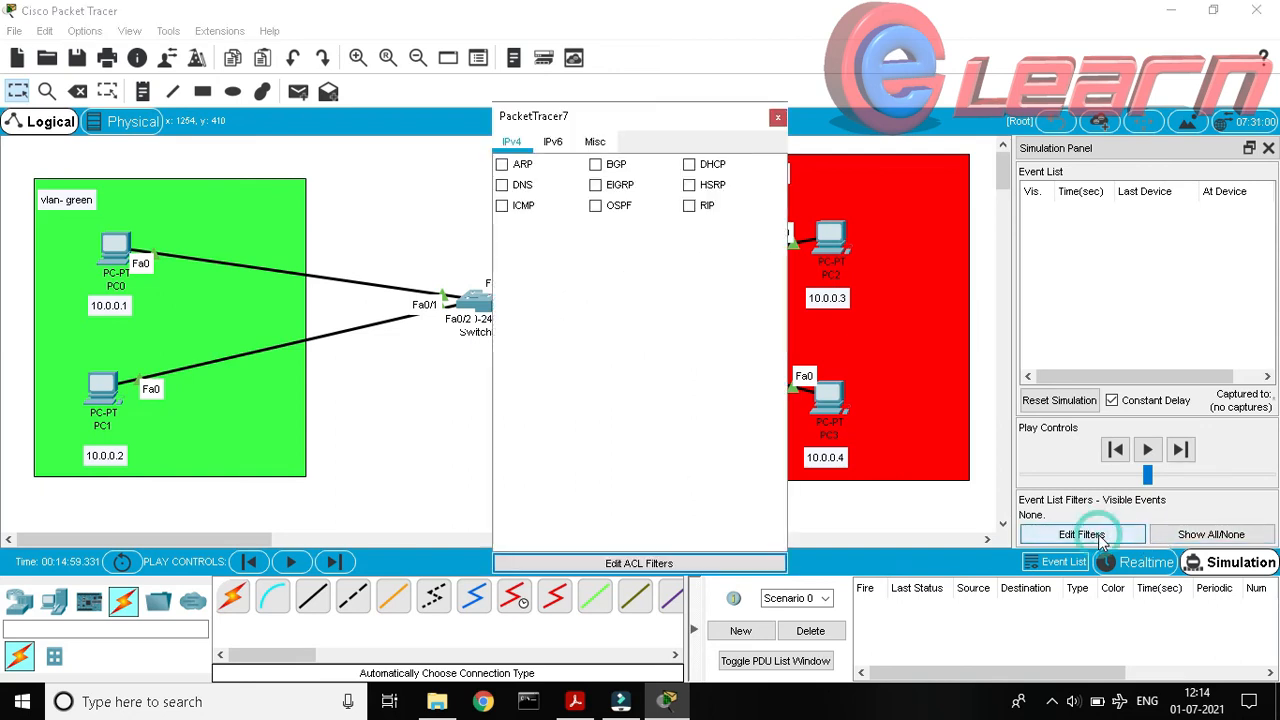
pyautogui.click(503, 207)
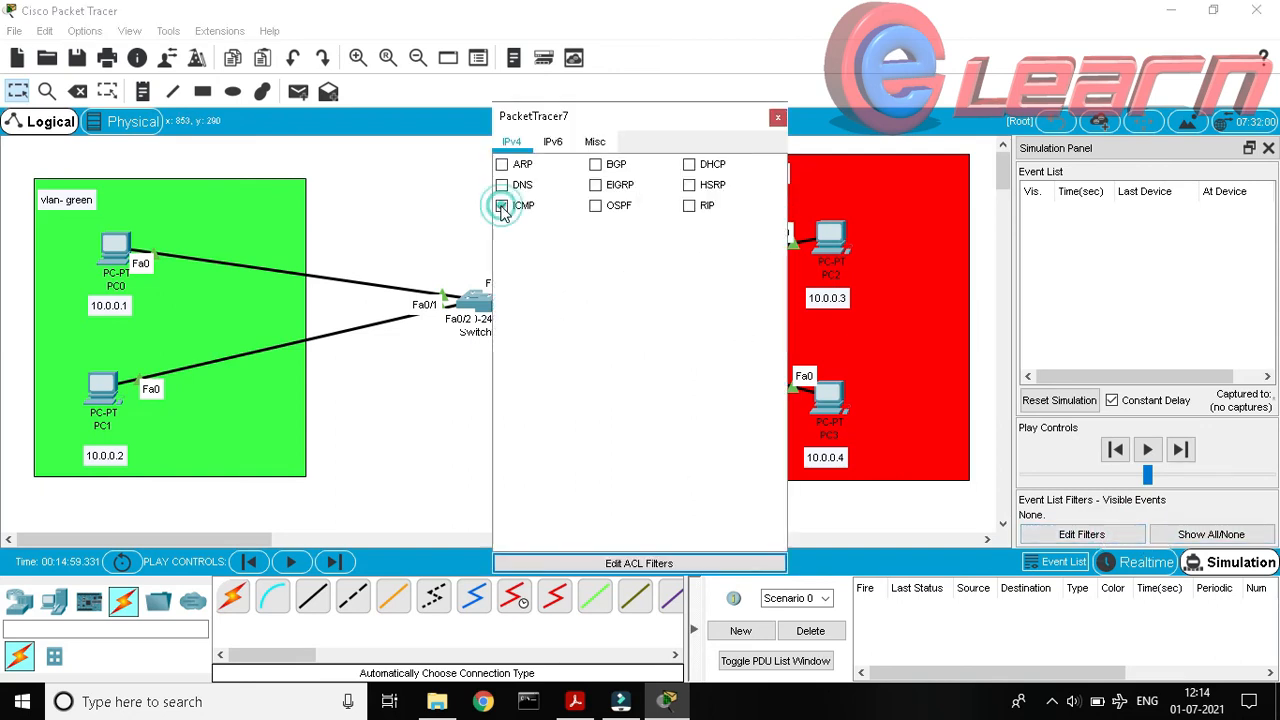
pyautogui.click(777, 117)
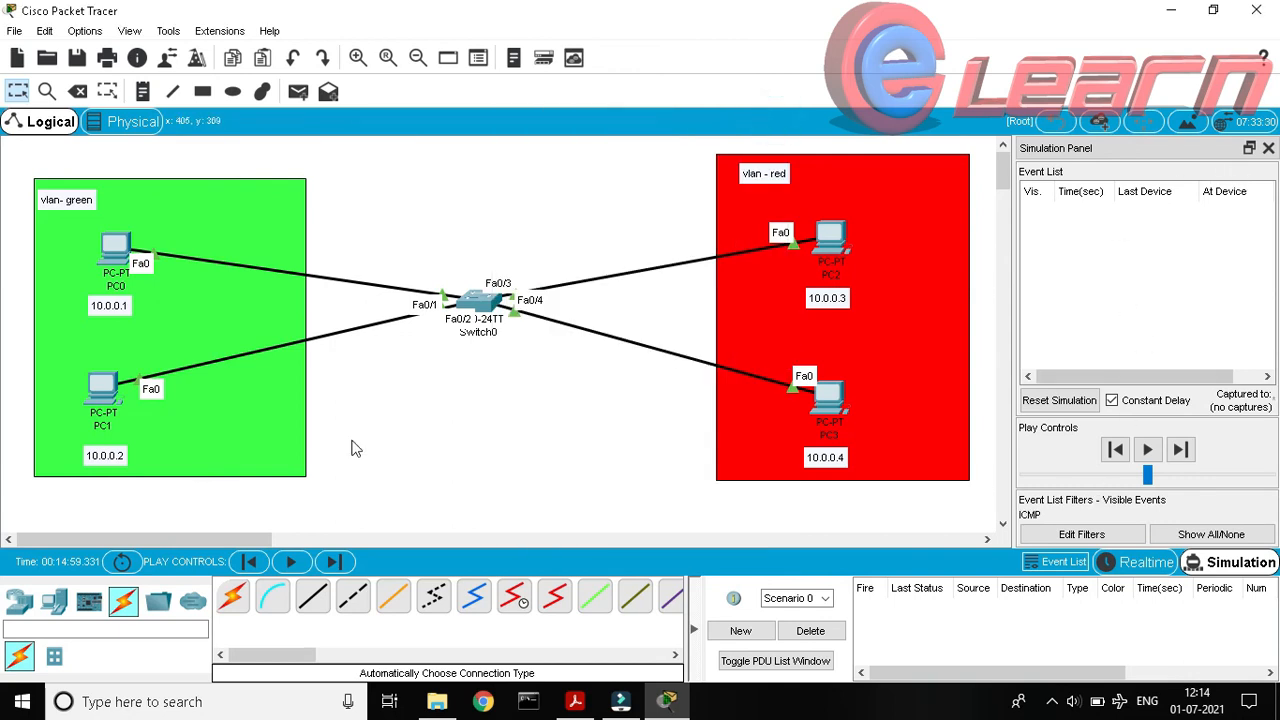
# Run ping 10.0.0.3 from PC3's Command Prompt and minimize the PC3 window to uncover the topology.
pyautogui.click(101, 387)
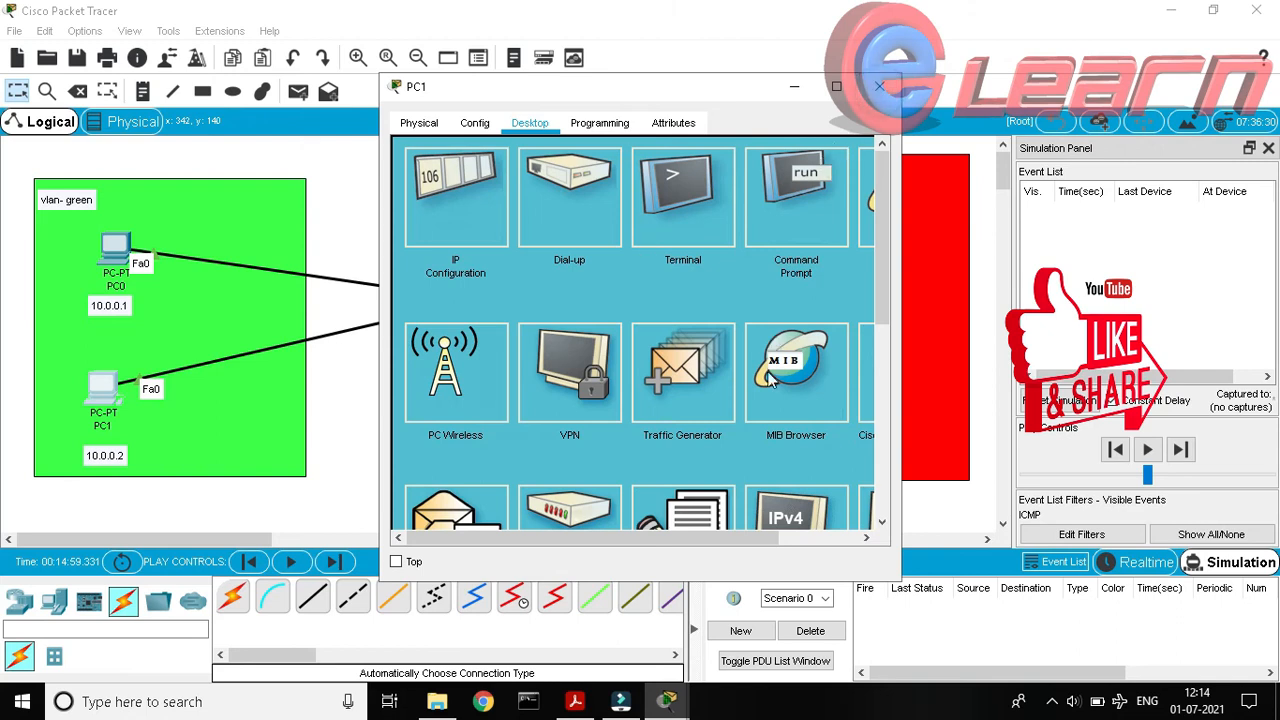
pyautogui.click(879, 86)
pyautogui.click(838, 408)
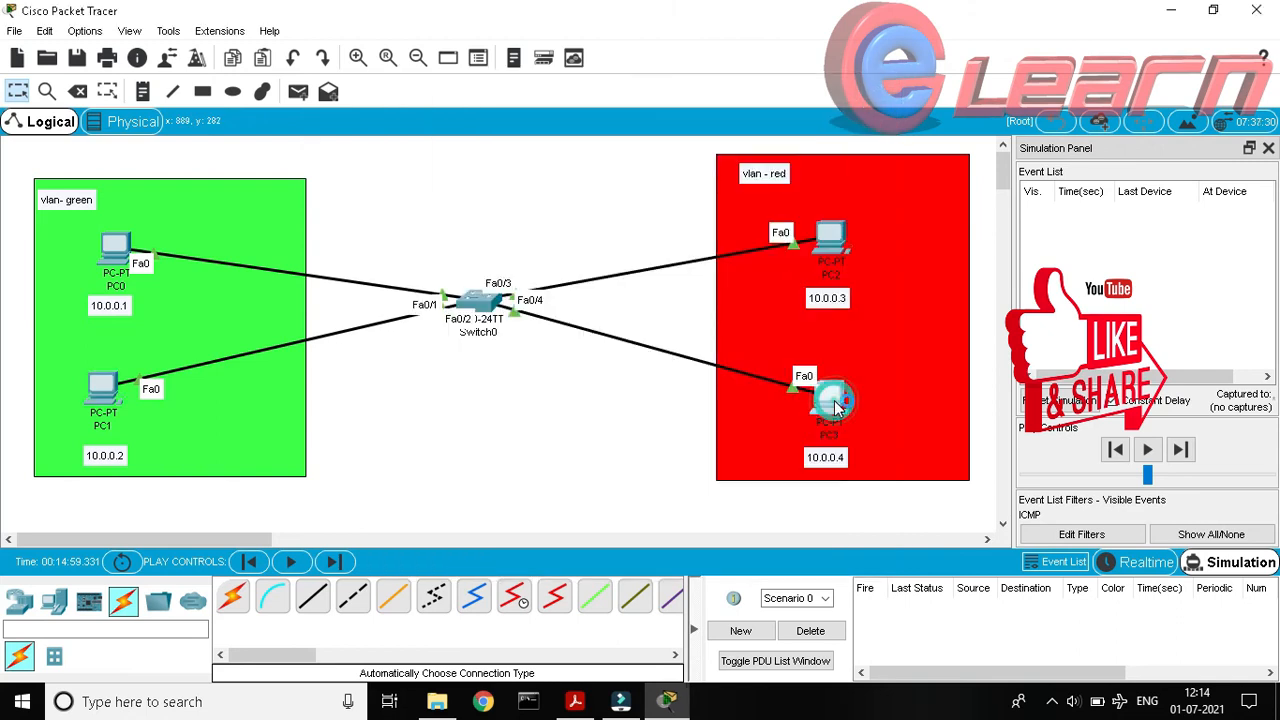
pyautogui.click(867, 159)
pyautogui.click(796, 215)
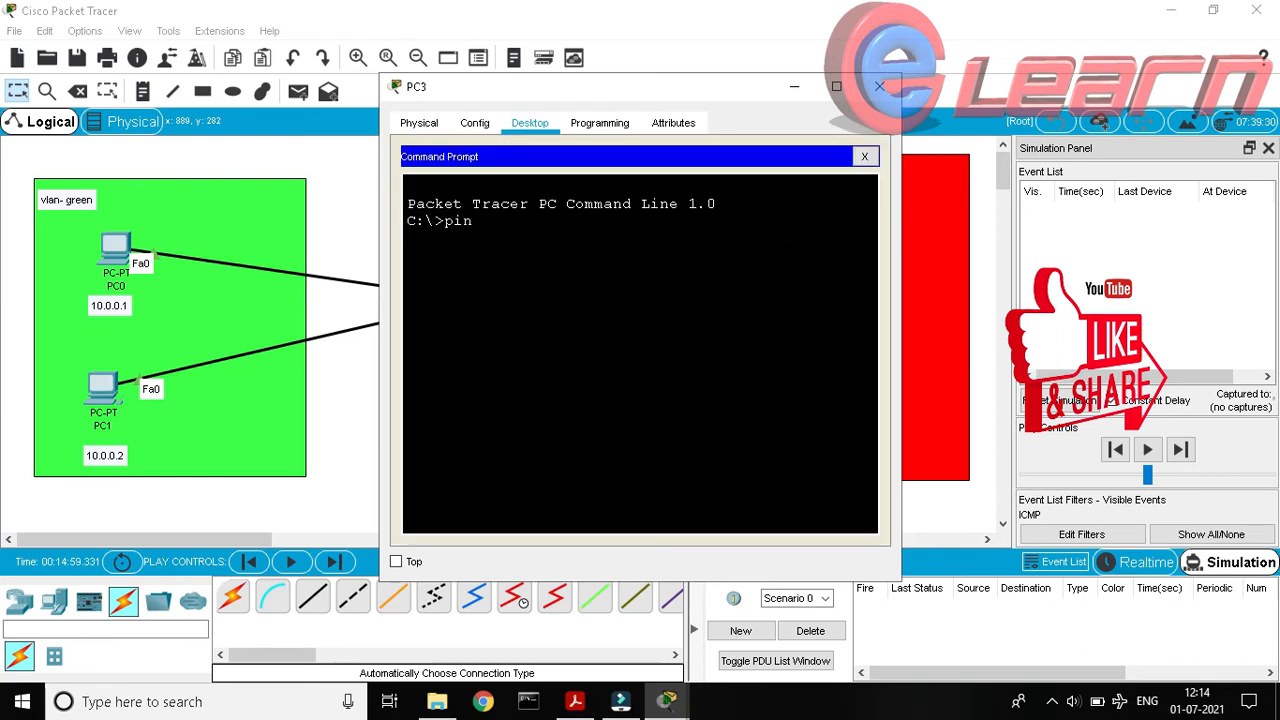
pyautogui.write('ping 10.0.0.')
pyautogui.moveTo(651, 91); pyautogui.dragTo(301, 108)
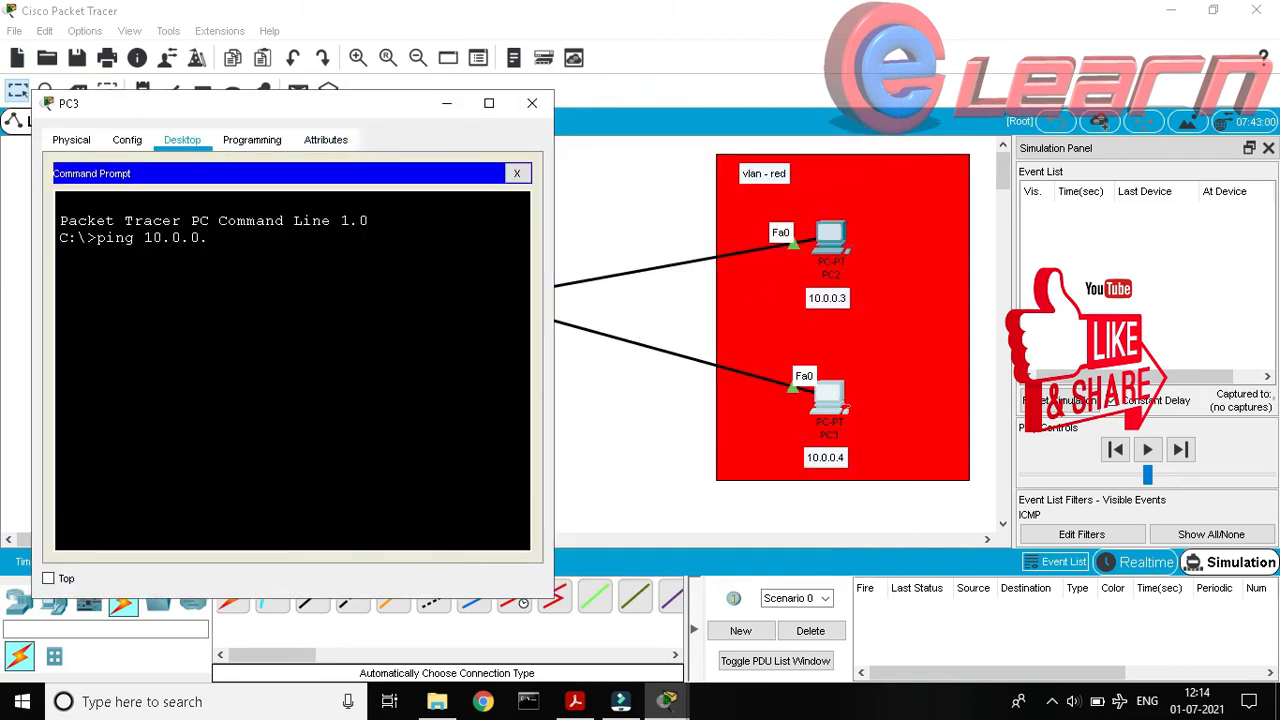
pyautogui.write('0.3')
pyautogui.press('Return')
pyautogui.click(440, 101)
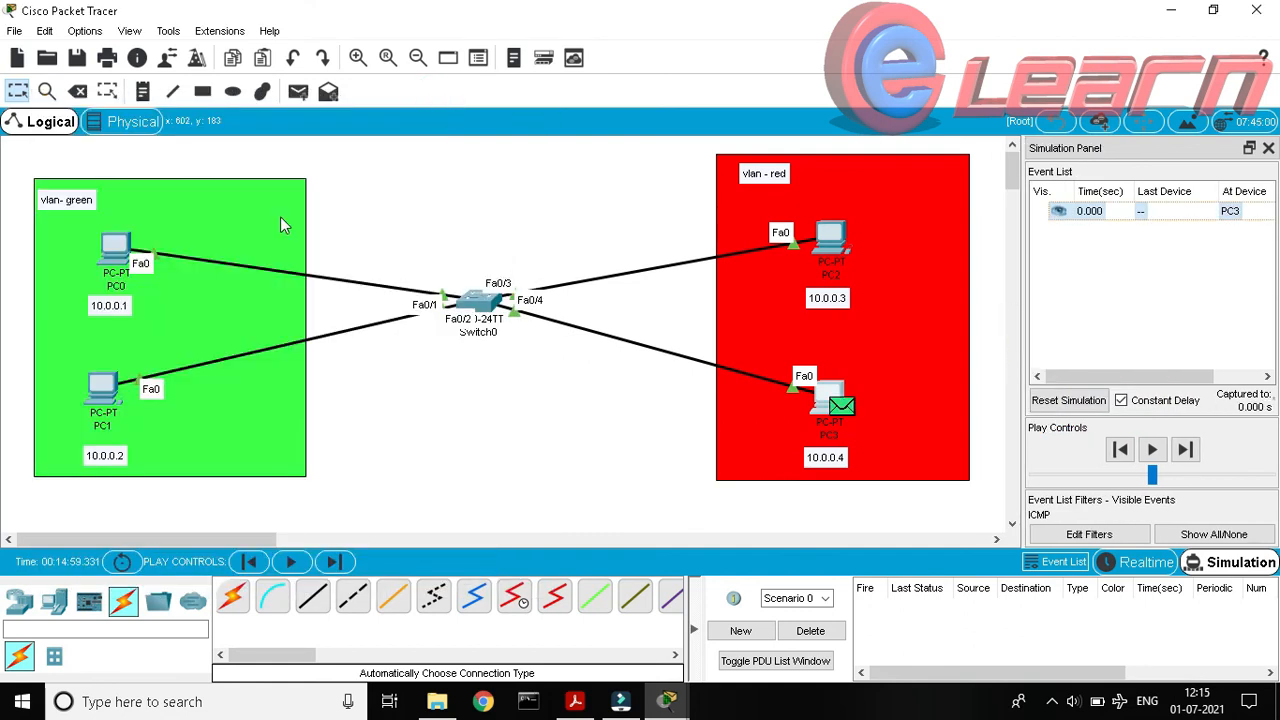
# Play the simulation and advance it event by event to follow the ICMP packets between PC3 and PC2 through Switch0.
pyautogui.click(292, 563)
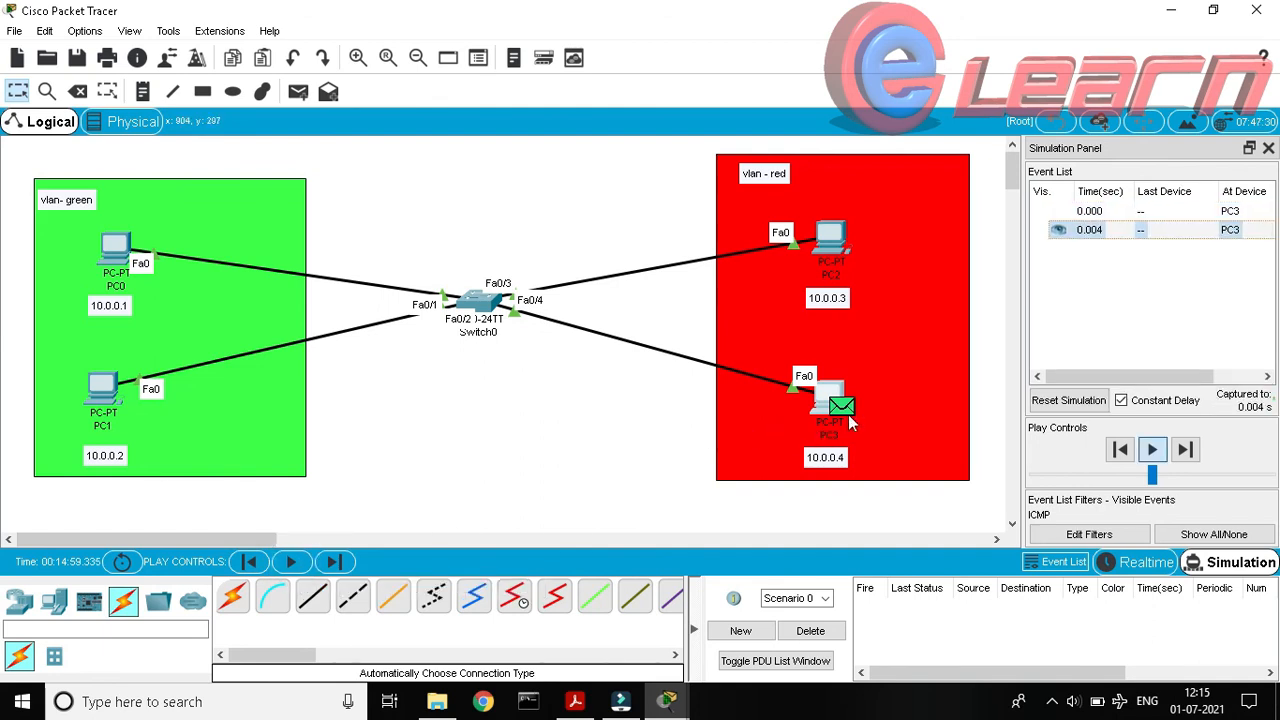
pyautogui.click(331, 563)
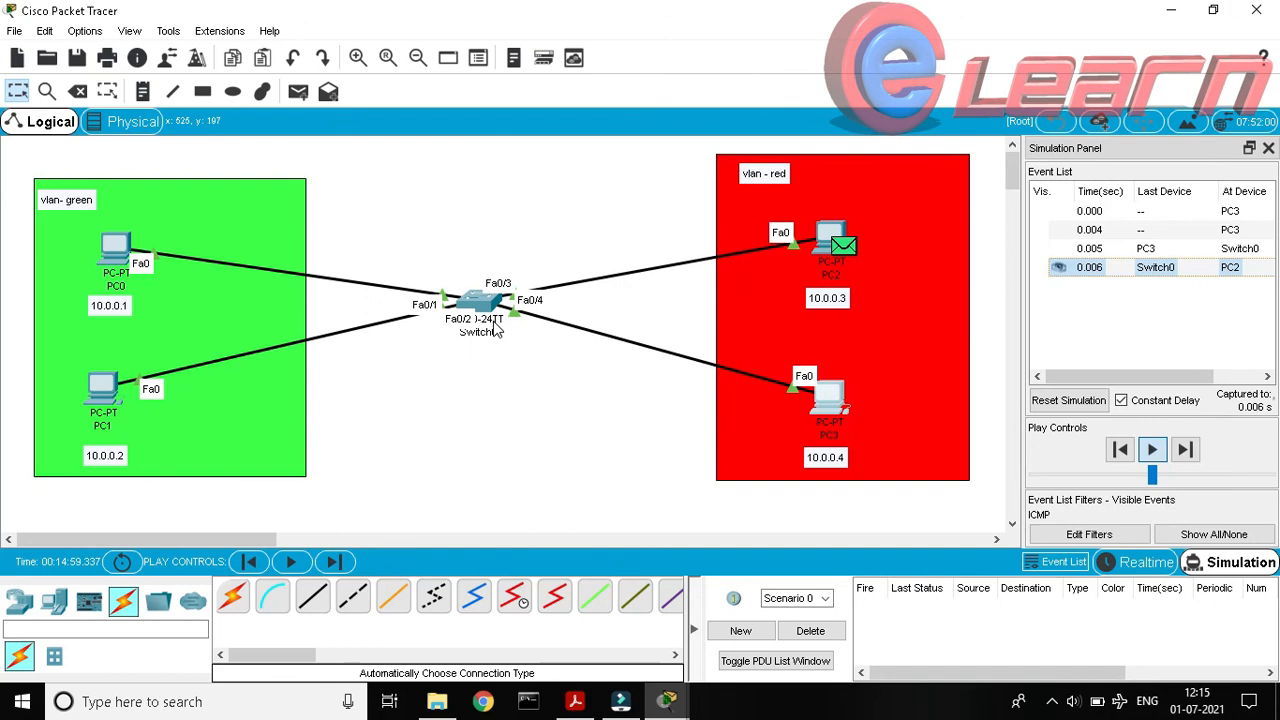
pyautogui.click(336, 563)
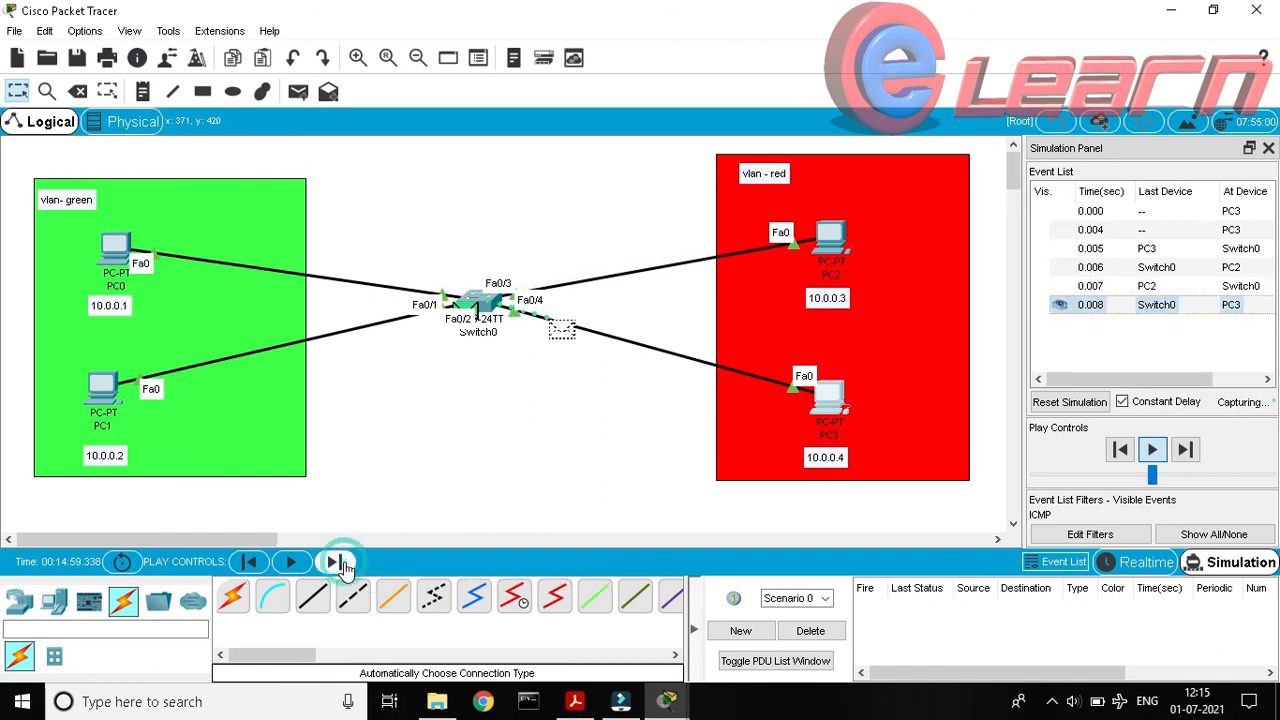
pyautogui.click(337, 563)
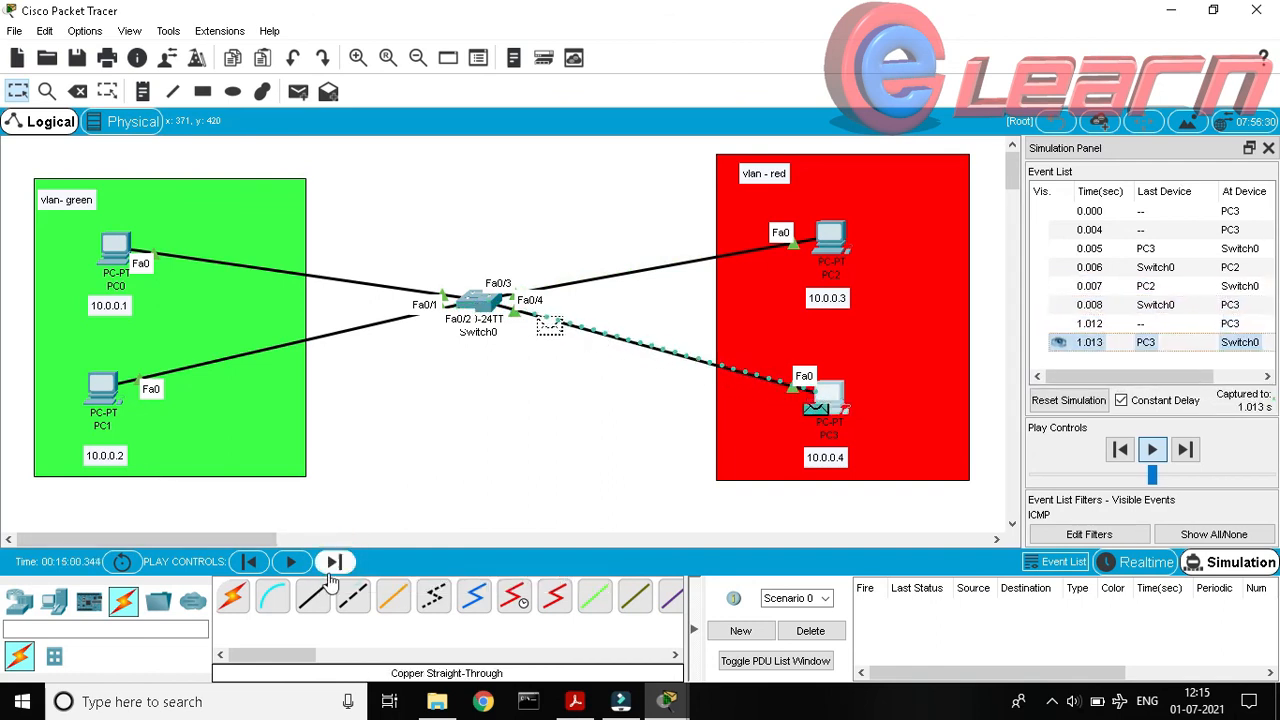
pyautogui.click(336, 563)
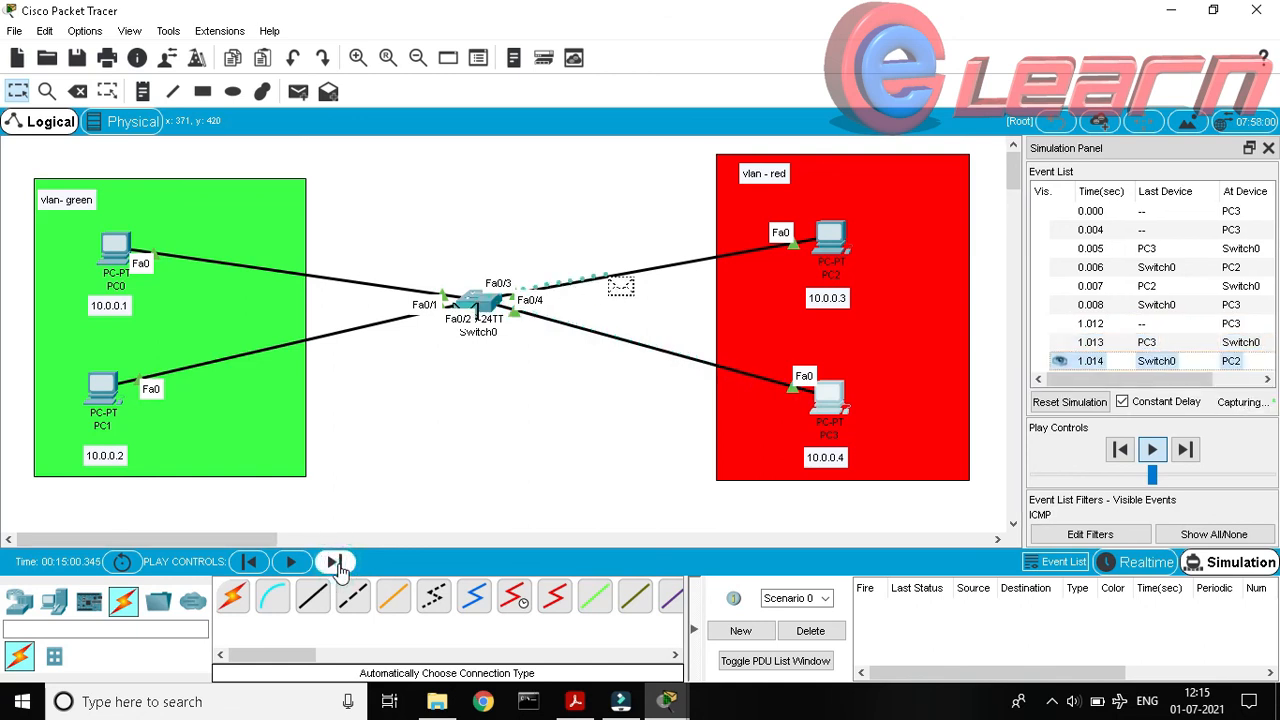
pyautogui.click(336, 563)
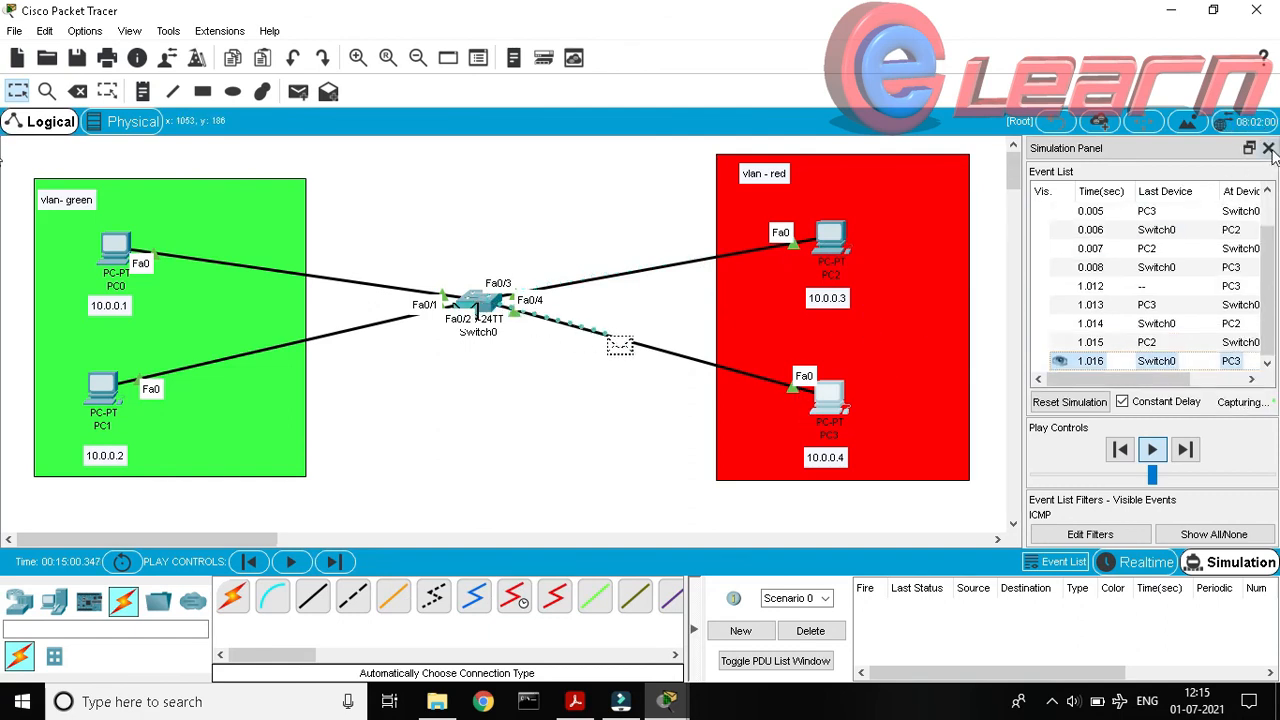
# Close the Simulation Panel, return to Realtime mode and enter ping 10.0.0.4 in PC0's Command Prompt without running it.
pyautogui.click(1269, 148)
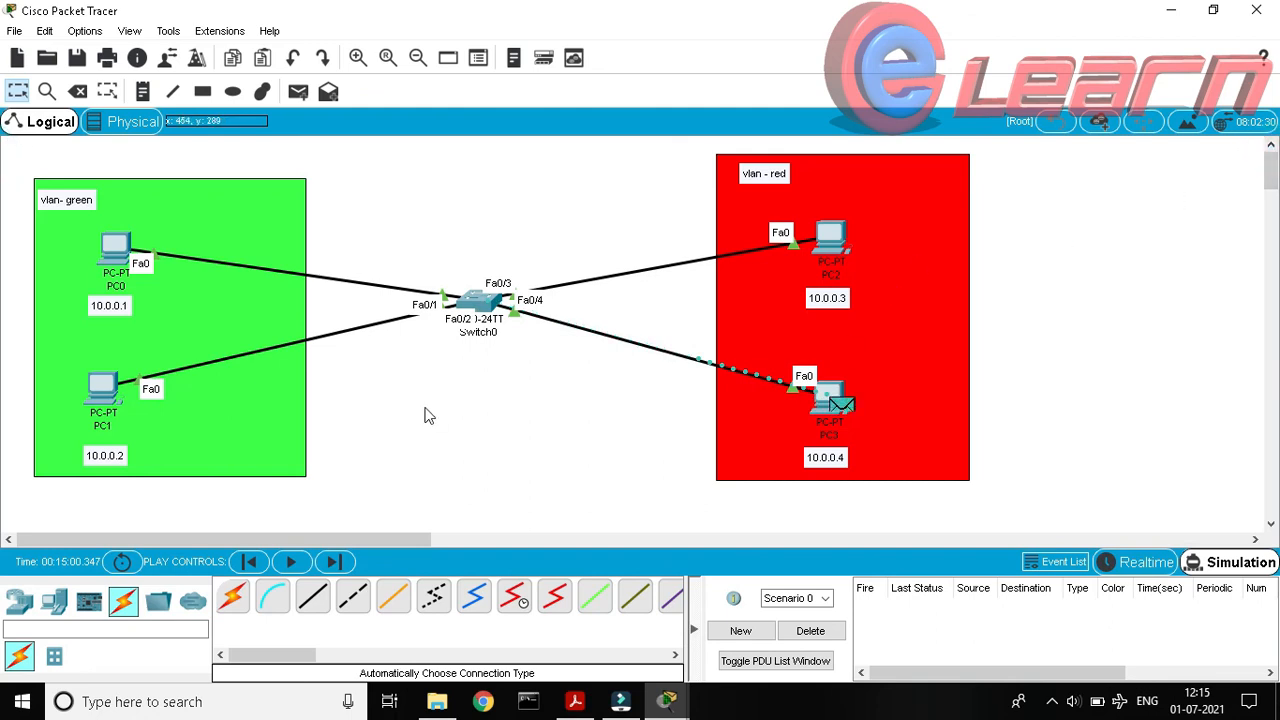
pyautogui.click(1142, 562)
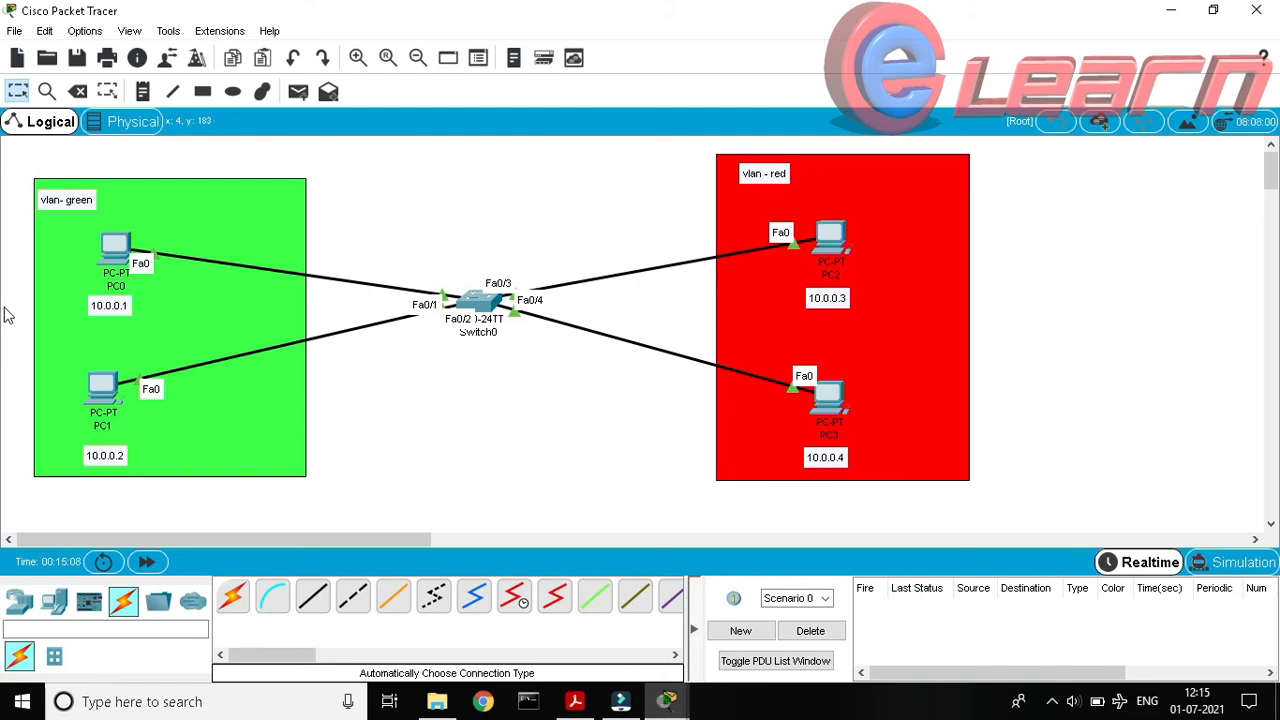
pyautogui.click(130, 250)
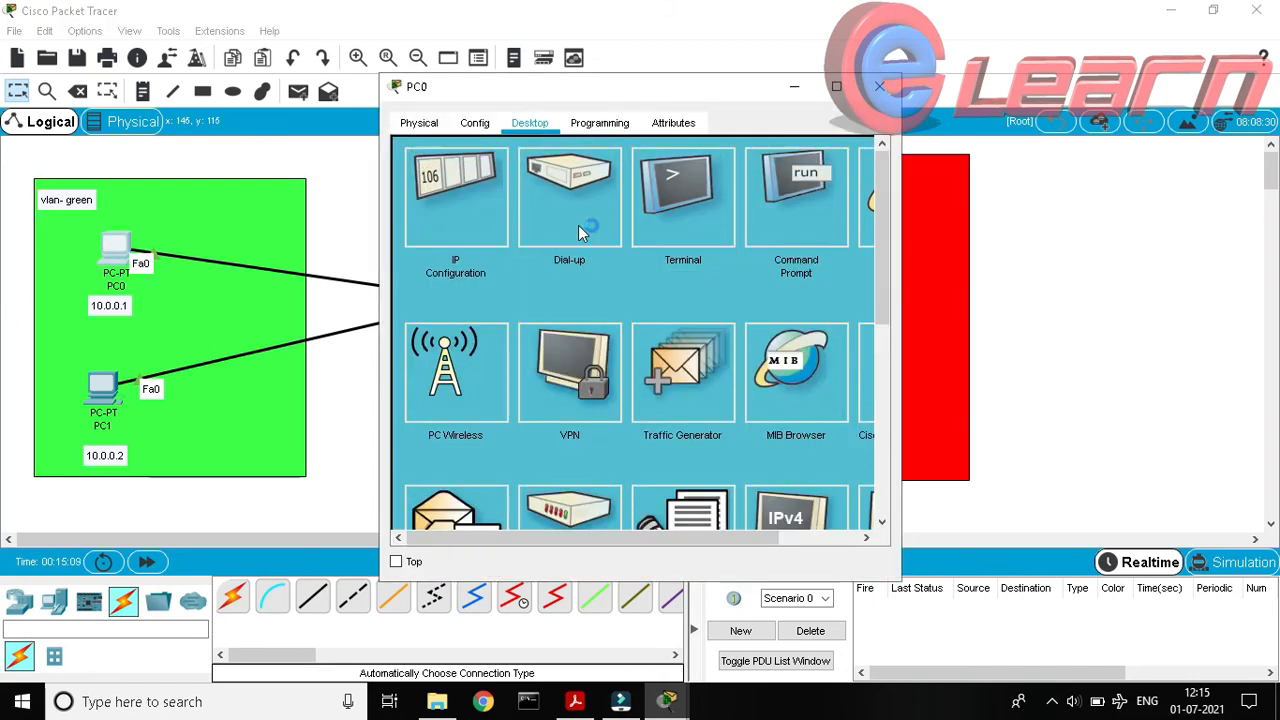
pyautogui.click(781, 206)
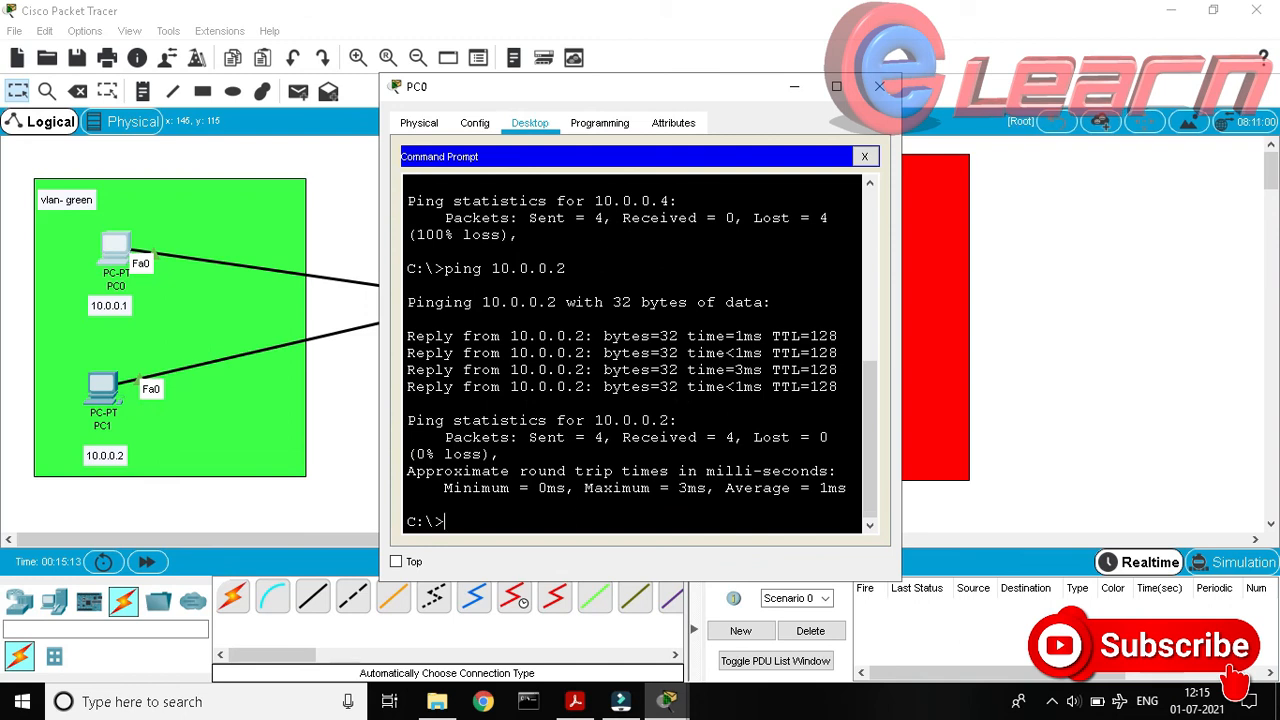
pyautogui.write('ping 10.0.0.4')
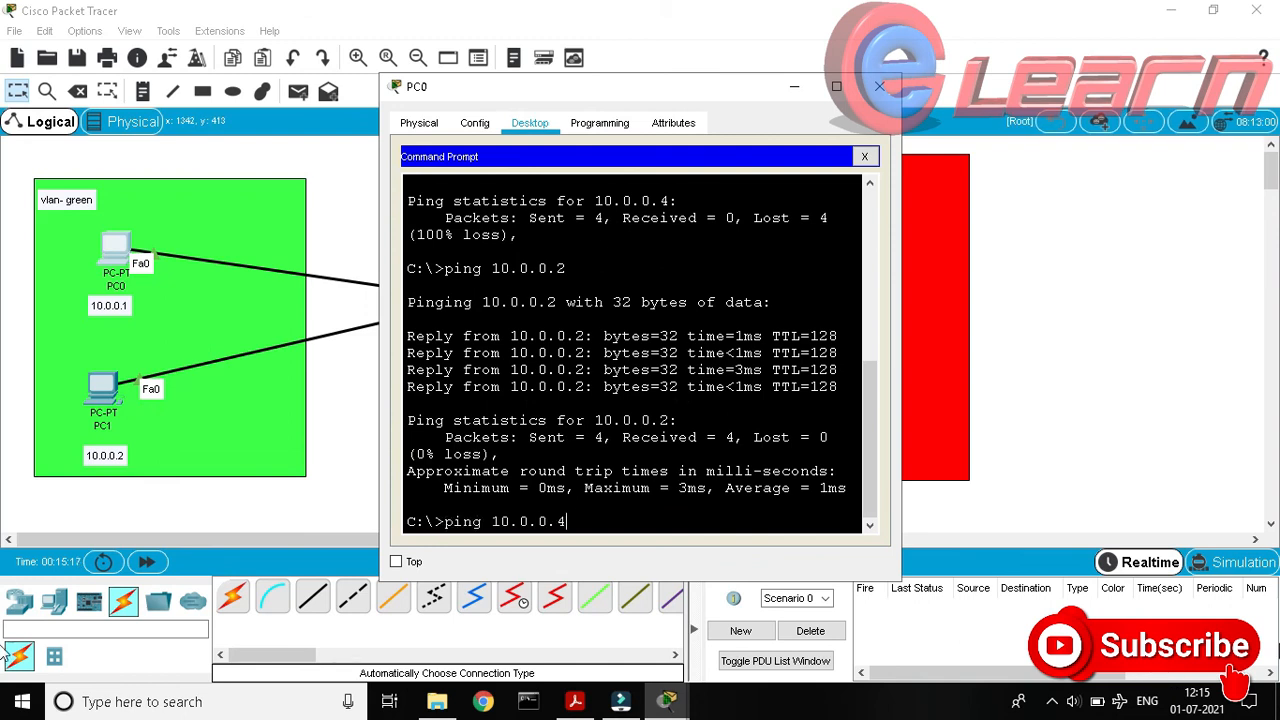
# Switch to Simulation mode, run the entered ping 10.0.0.4 from PC0 and minimize the PC0 window to uncover the topology.
pyautogui.click(1224, 564)
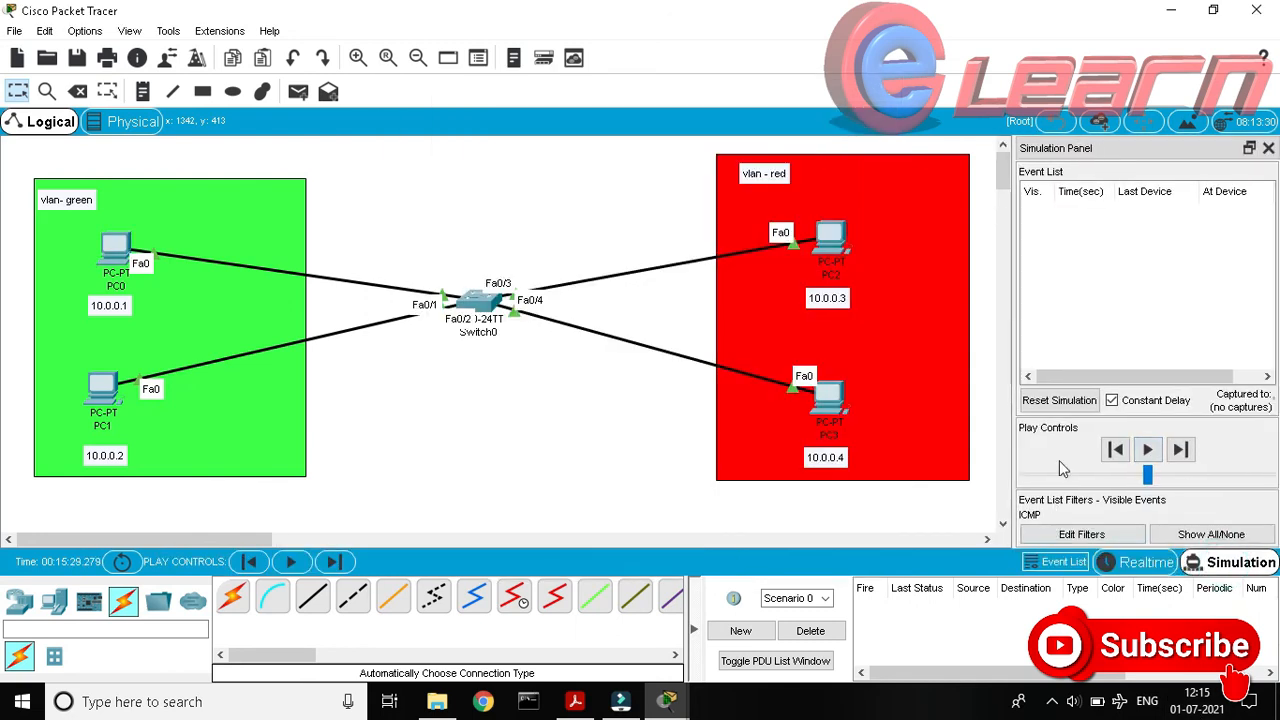
pyautogui.click(653, 698)
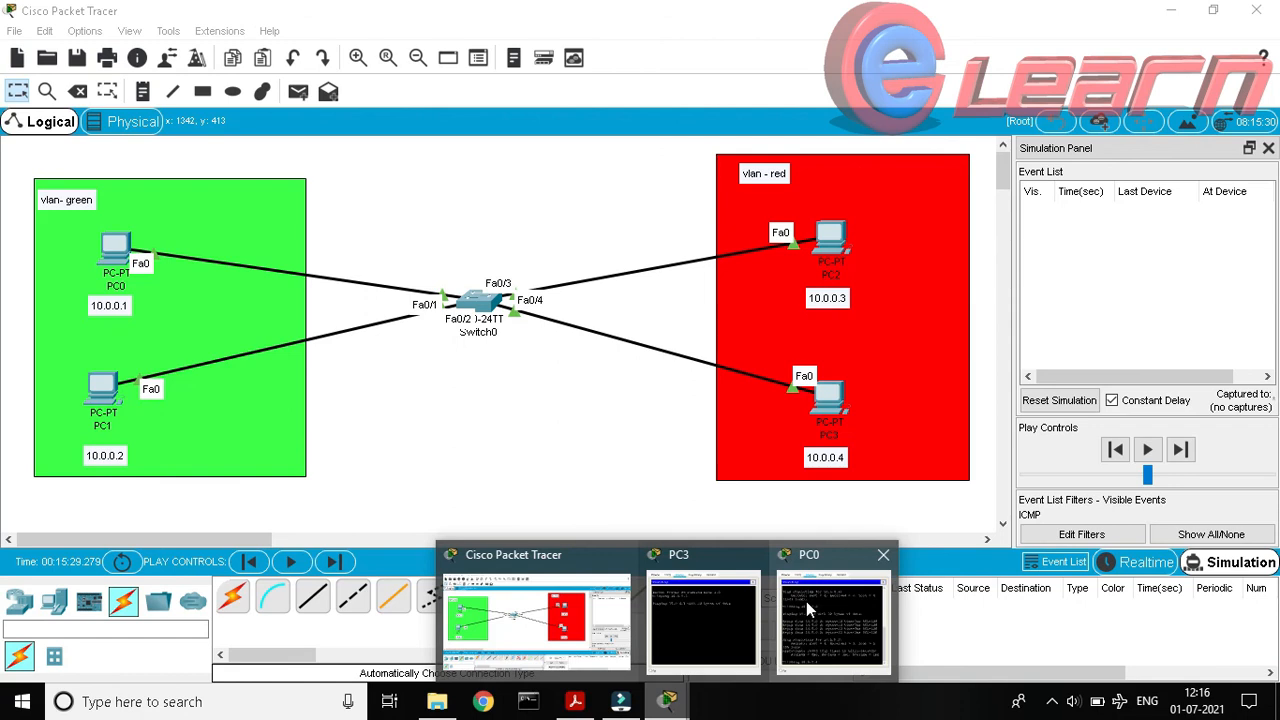
pyautogui.click(806, 601)
pyautogui.press('Return')
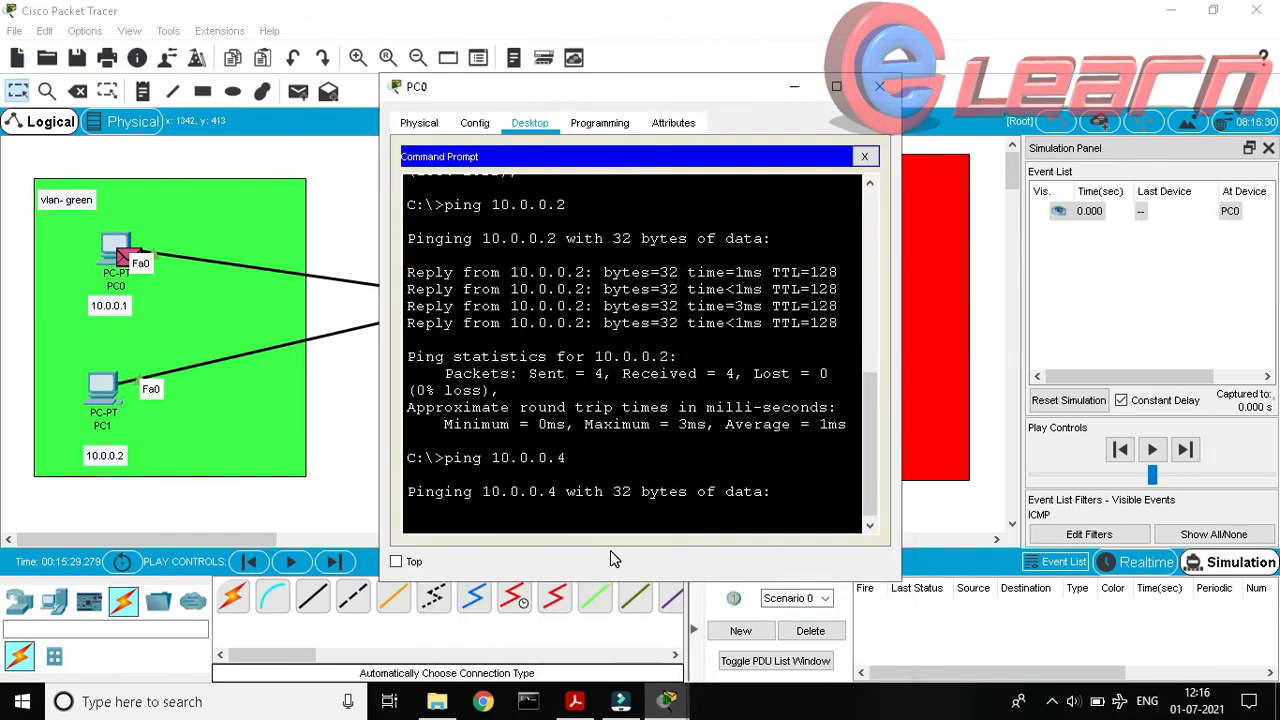
pyautogui.click(797, 87)
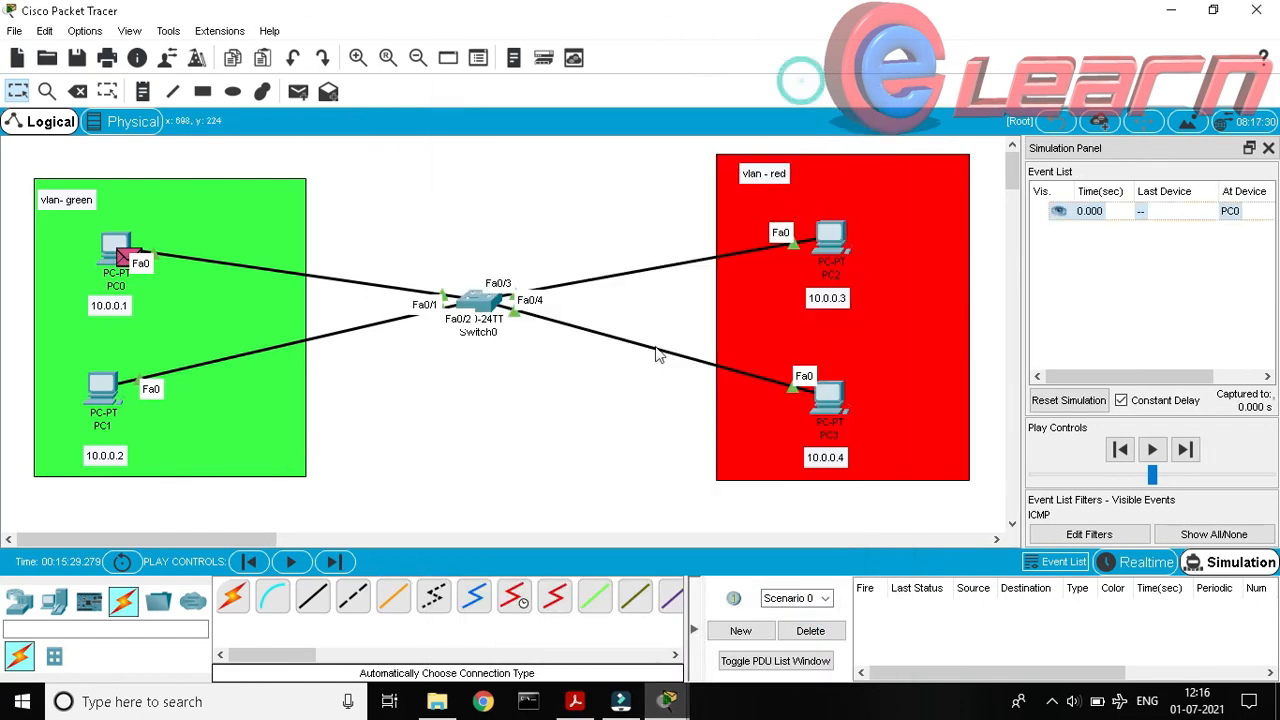
# Advance the simulation by two events to follow PC0's ICMP packets, and close the Simulation Panel and return to Realtime mode.
pyautogui.click(334, 562)
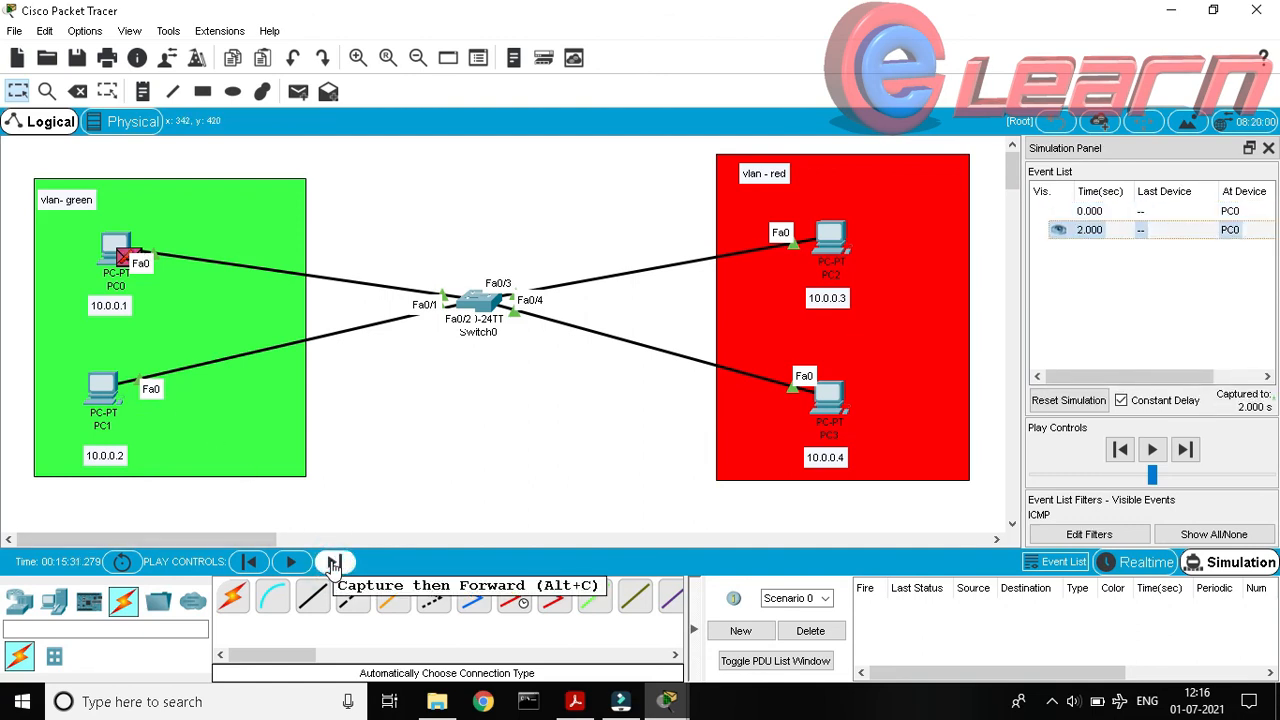
pyautogui.click(334, 562)
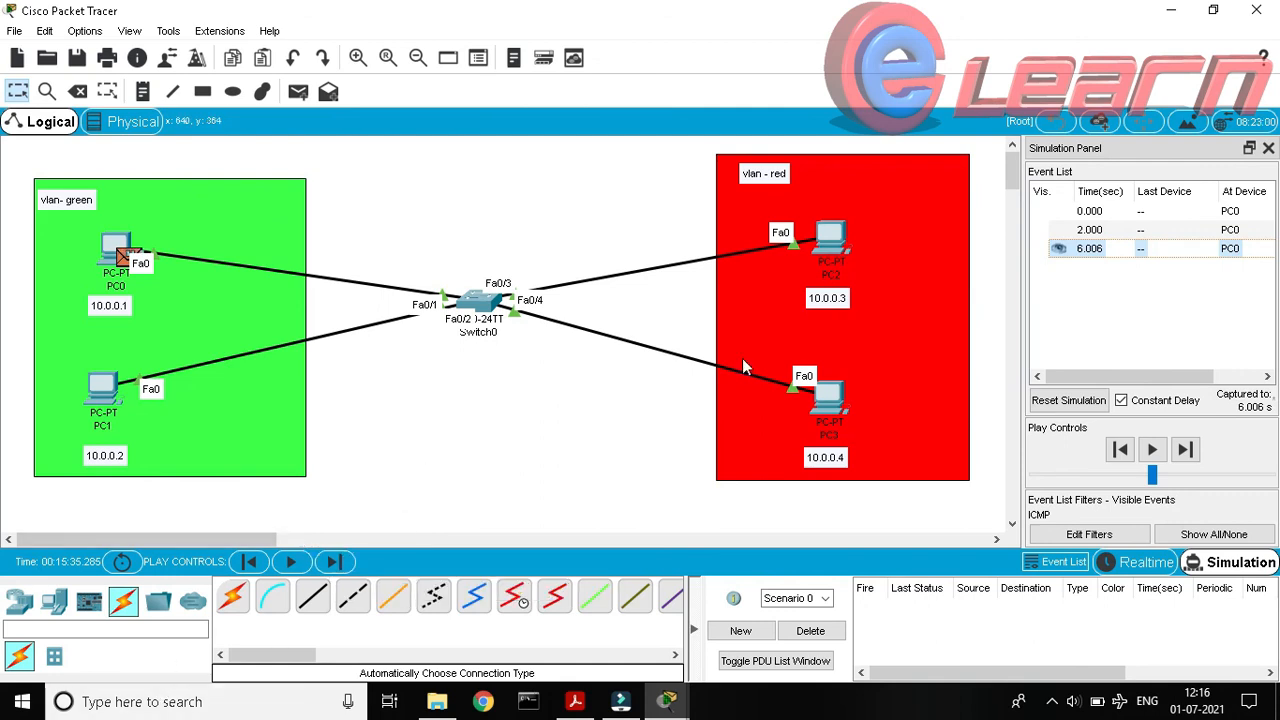
pyautogui.click(1268, 148)
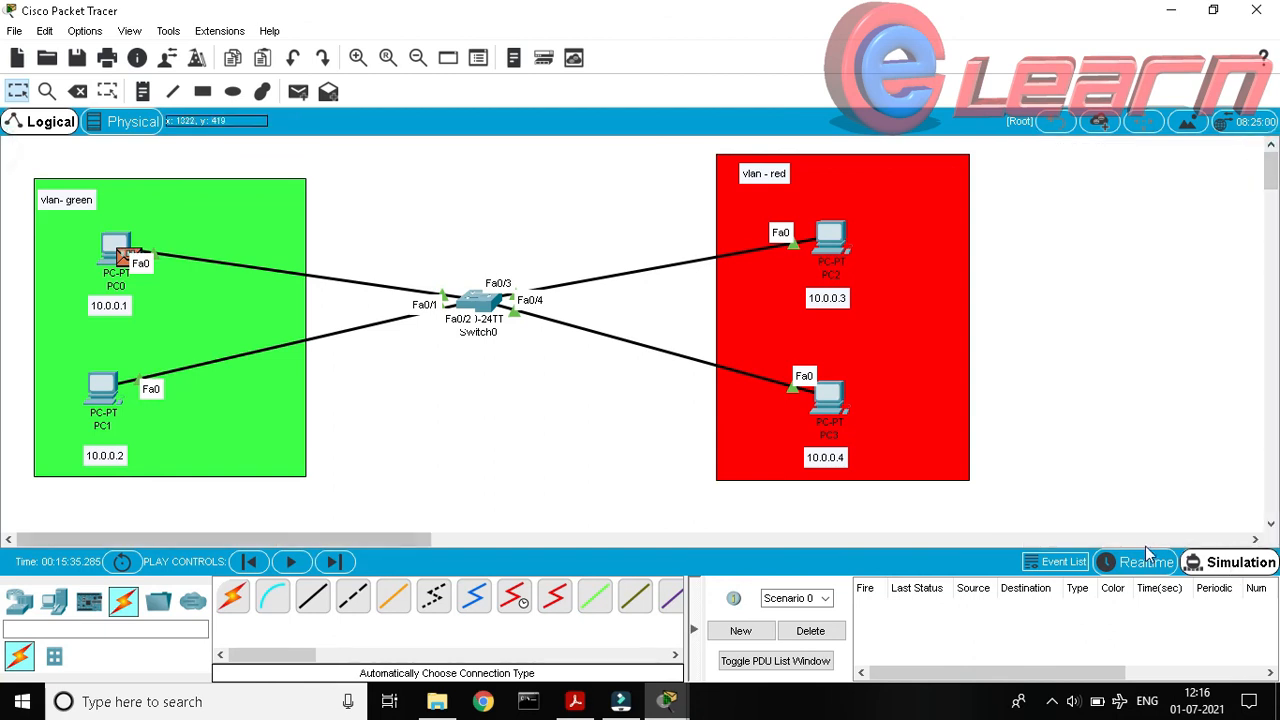
pyautogui.click(1146, 562)
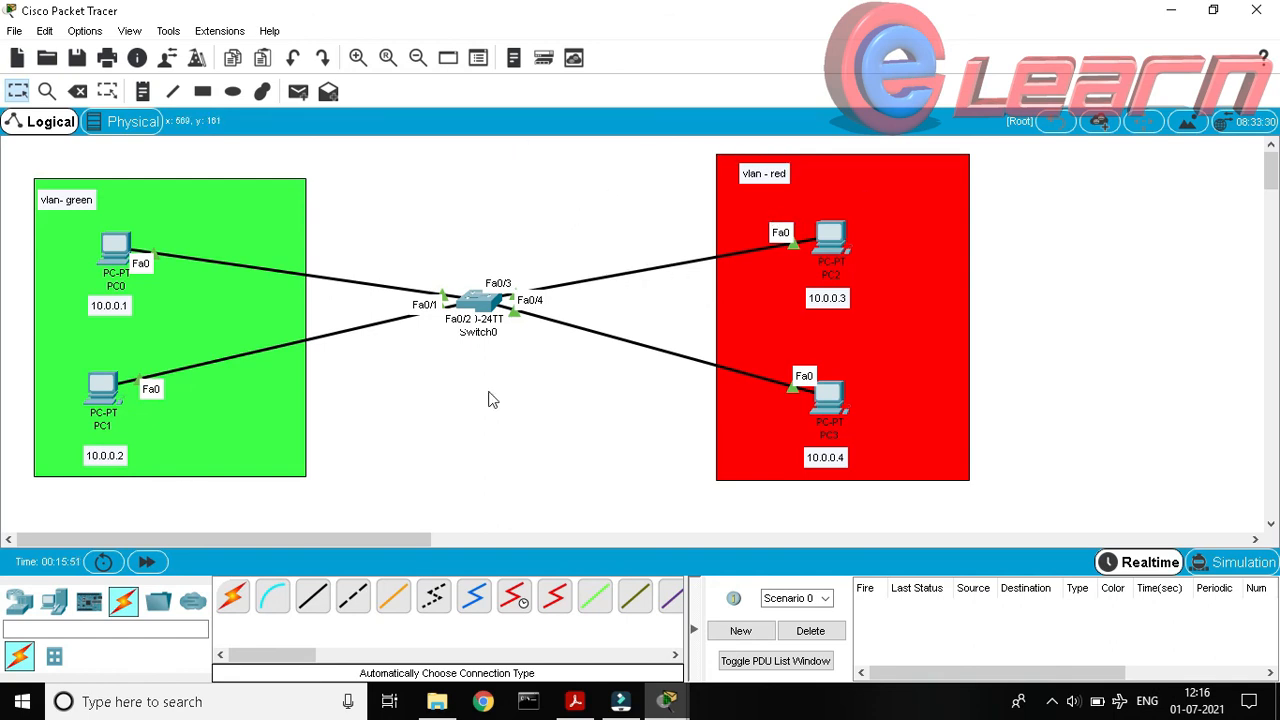
pyautogui.click(392, 159)
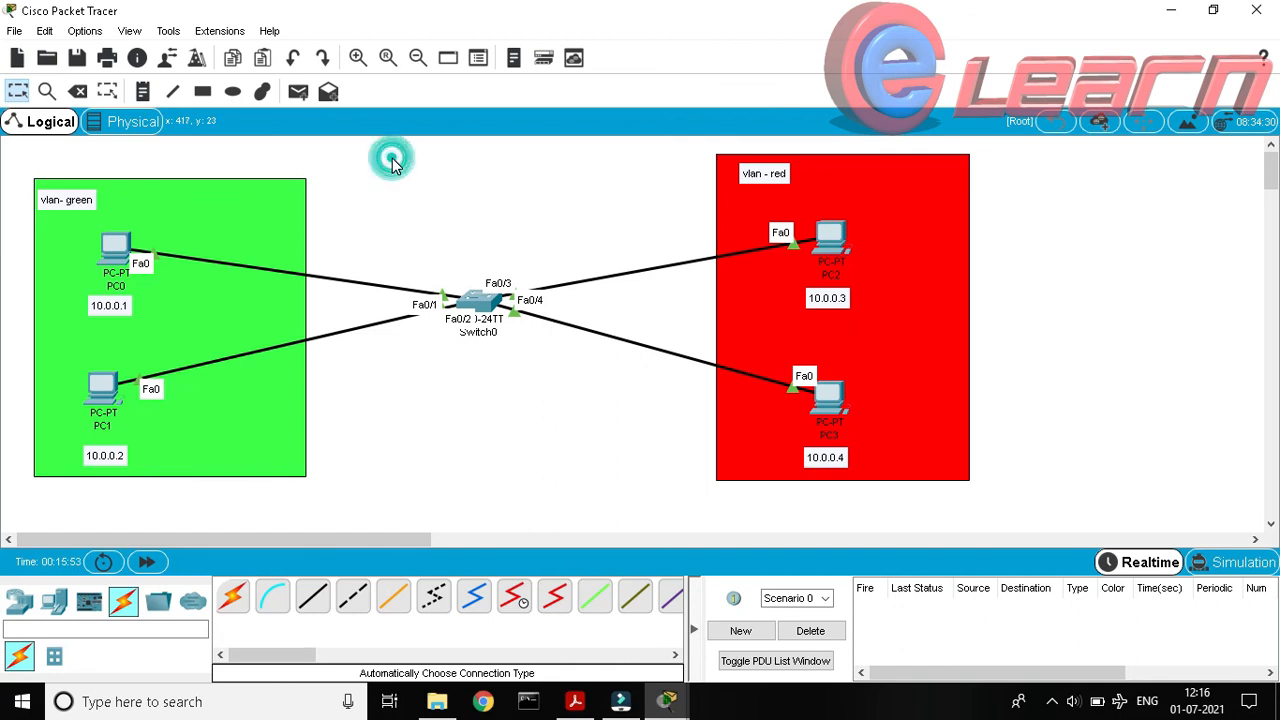